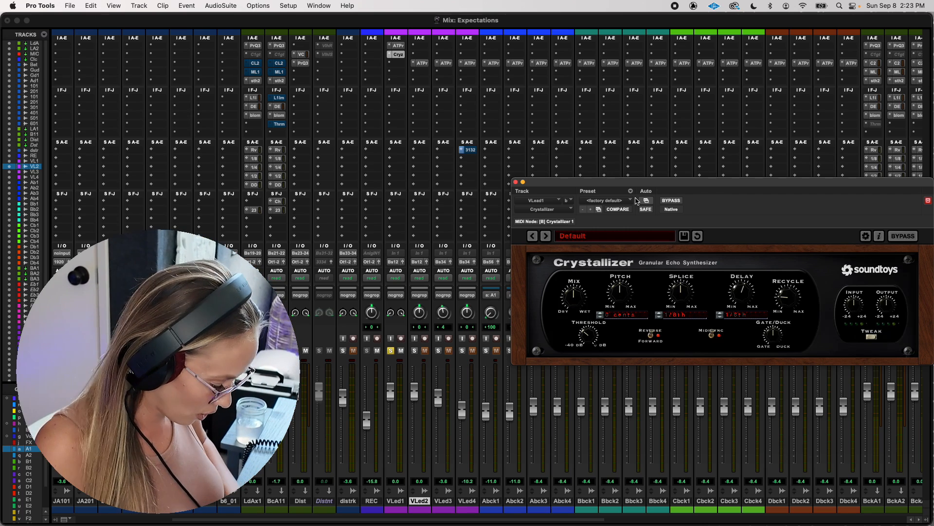
- Create one new stereo aux input track and name it TOYS
key(super+shift+n)
click(389, 190)
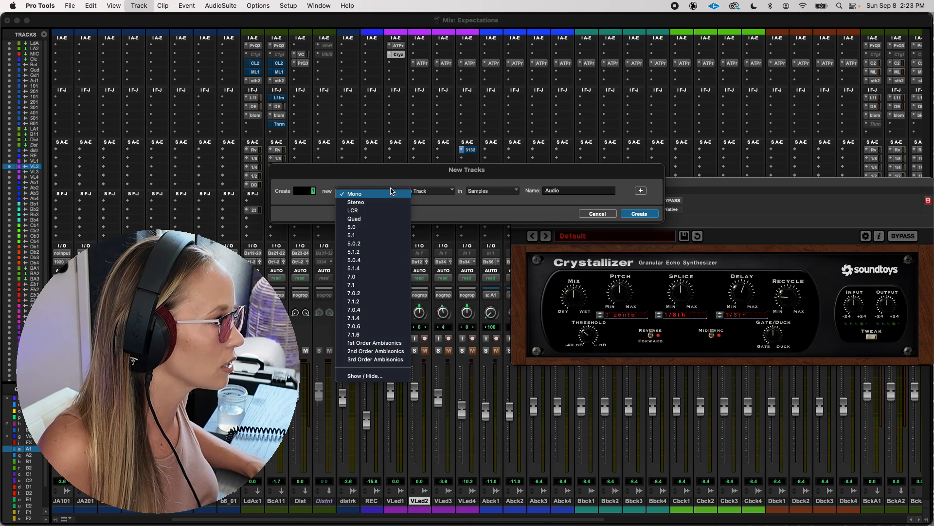
click(363, 199)
click(441, 190)
click(422, 200)
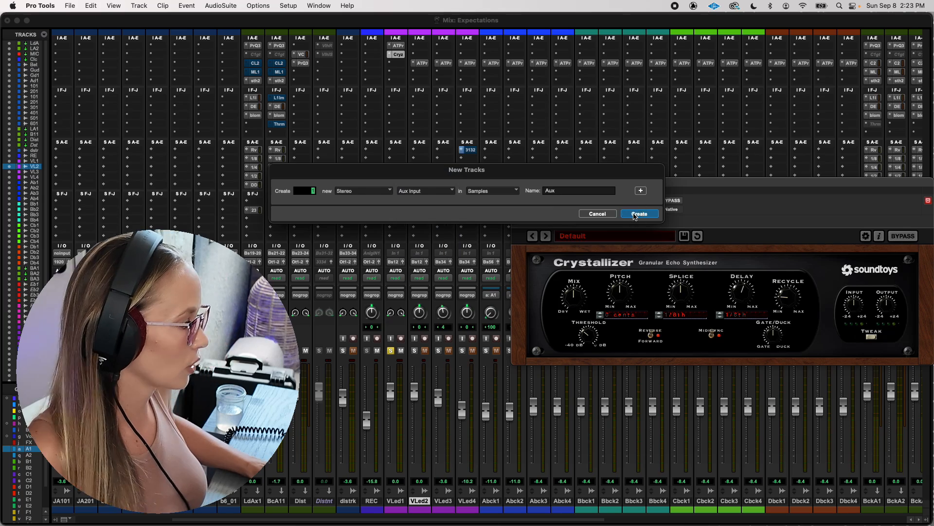
click(638, 214)
double_click(441, 501)
text(TOYS)
key(Return)
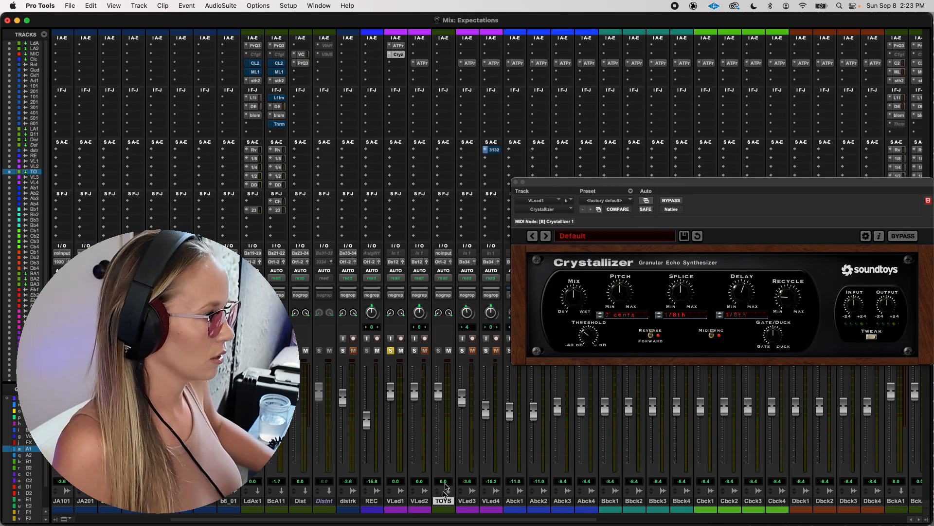
- Set the input of the TOYS track to Bus 39-40
click(444, 252)
mouse_move(460, 254)
mouse_move(521, 256)
click(584, 225)
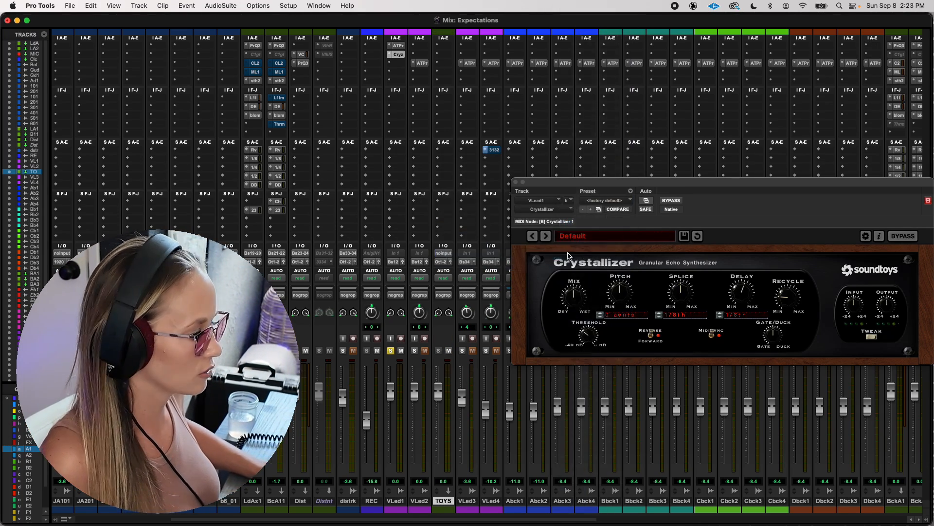
- Add a send on VLead1 to Bus 39-40, raise its level to about -1.7 dB, and reposition the Crystallizer window
click(401, 152)
mouse_move(415, 159)
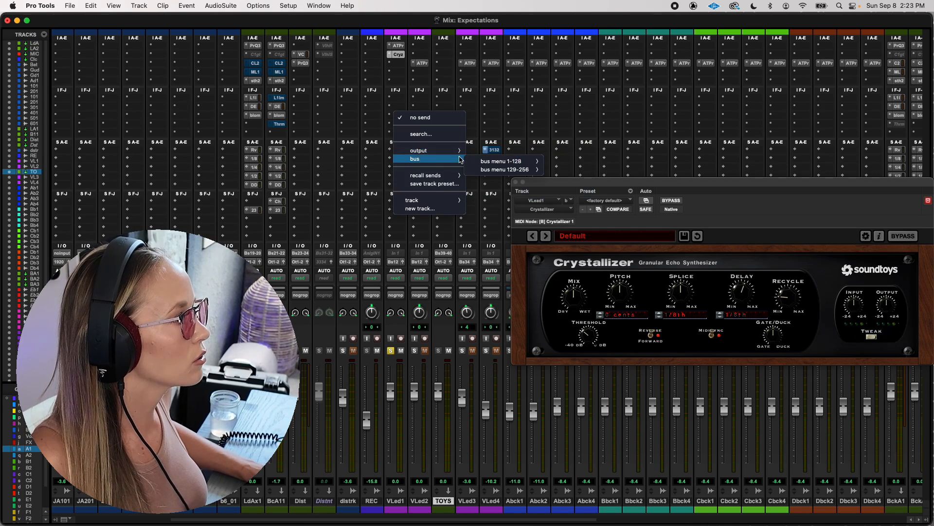
mouse_move(501, 161)
scroll(573, 506, down, 3)
click(579, 482)
drag(373, 376, 372, 302)
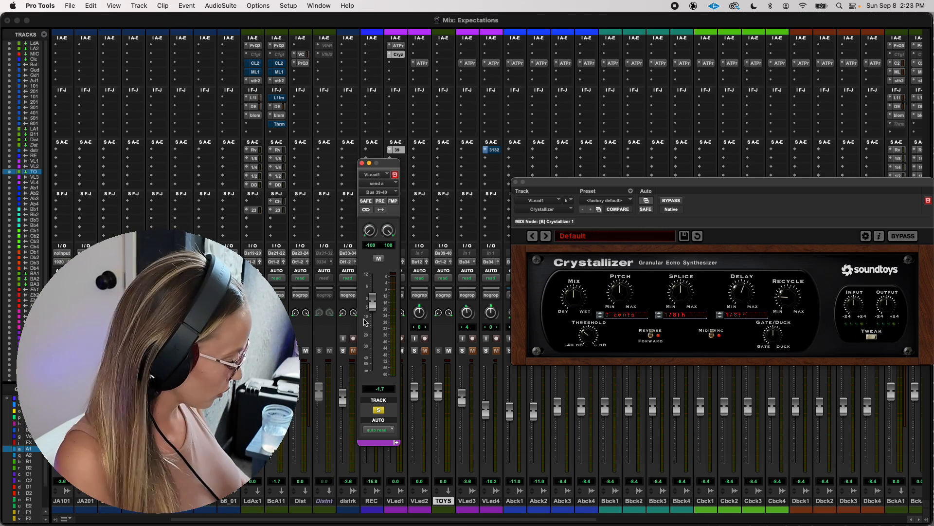
drag(548, 240, 475, 206)
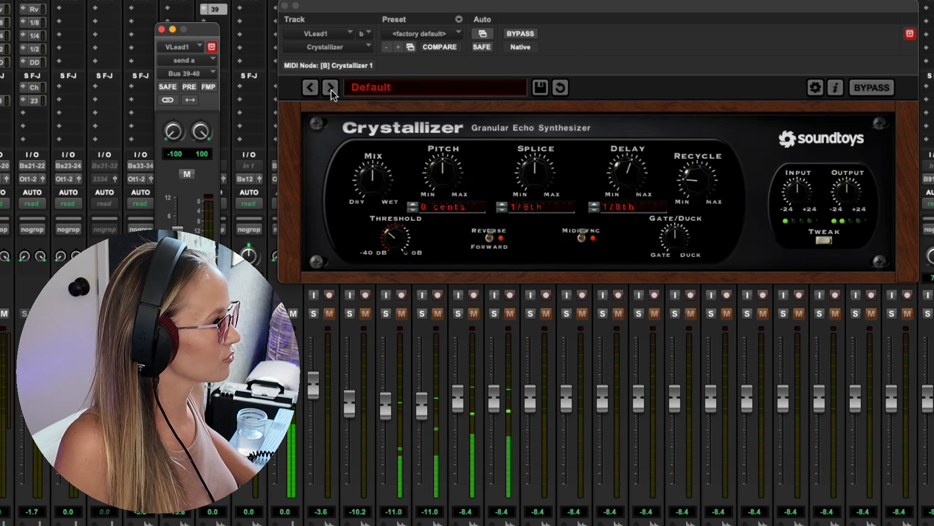
- Audition the Crystallizer presets Accordian Crystals and Crystal Builder on VLead1, comparing the sound with the plug-in bypassed
click(331, 90)
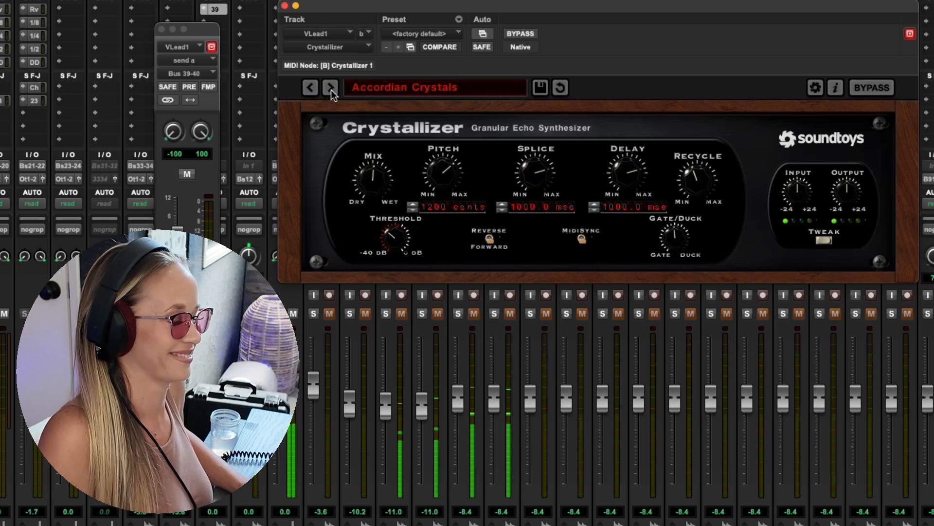
click(331, 90)
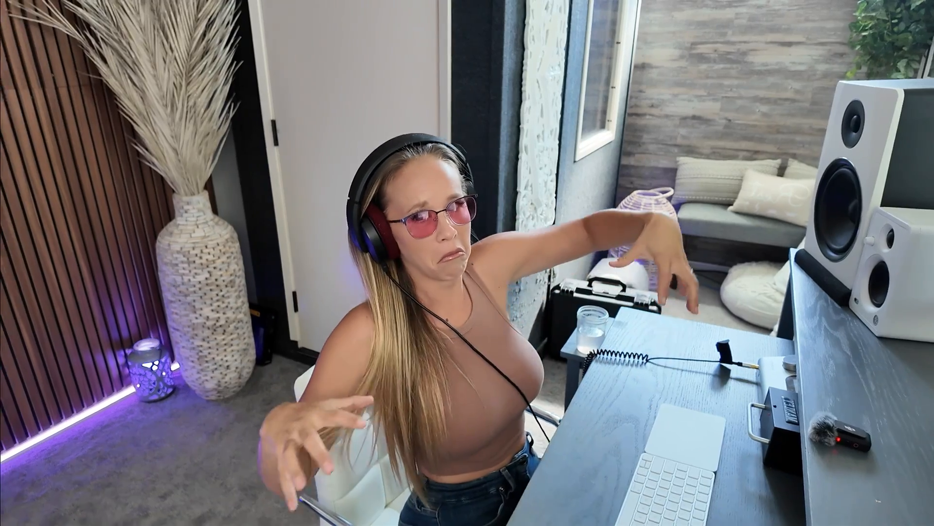
click(519, 33)
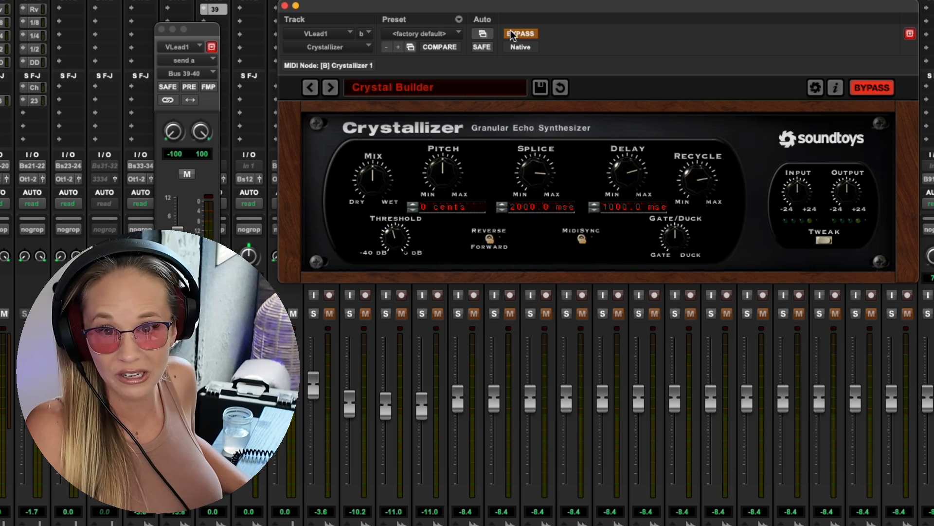
click(511, 33)
- Audition the Crystallizer presets one by one from Emeralds through Oct Crystal Shards on the VLead1 vocal
click(331, 89)
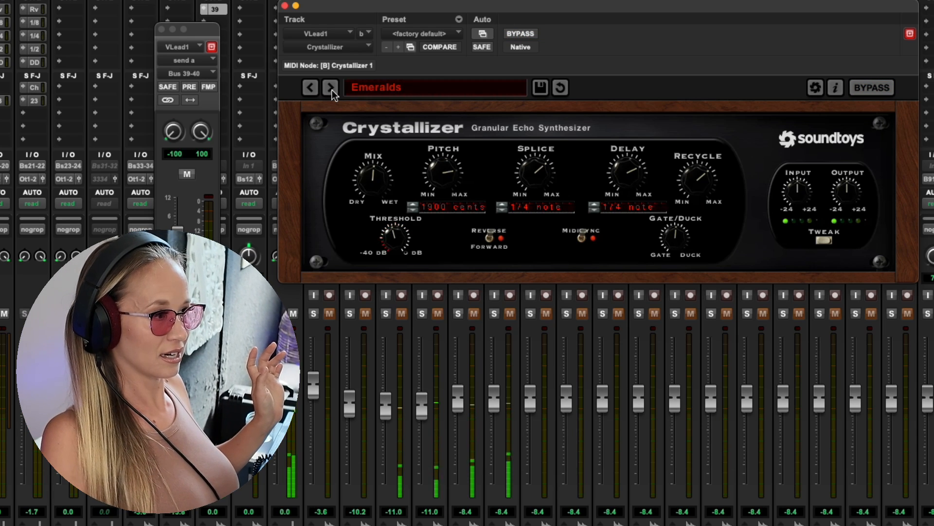
click(332, 89)
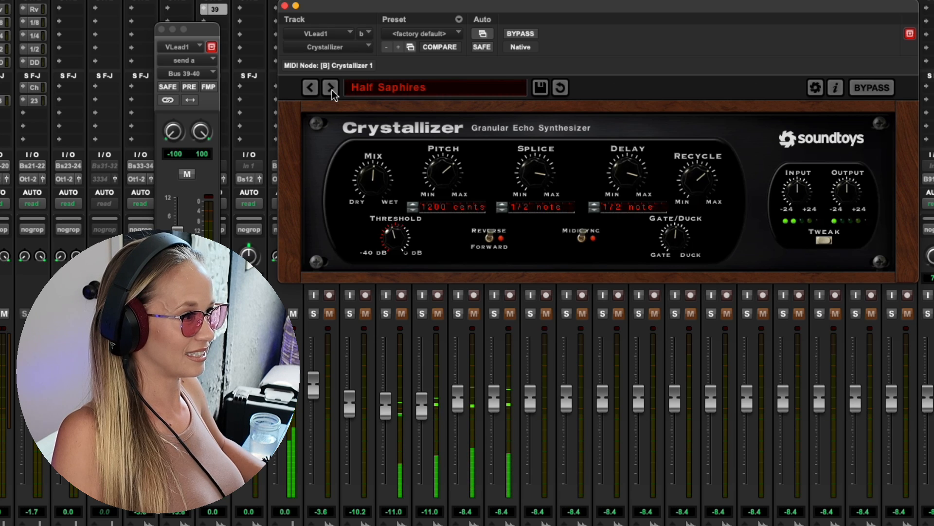
click(332, 89)
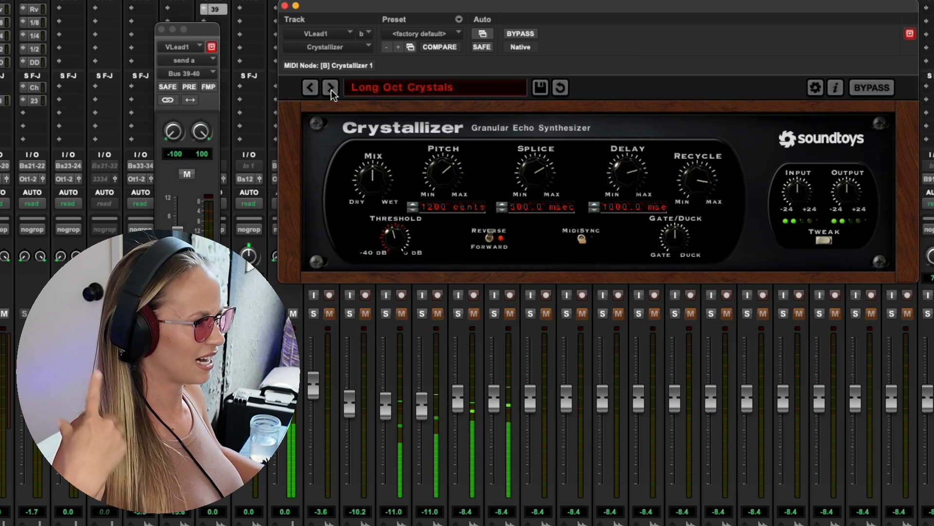
click(331, 89)
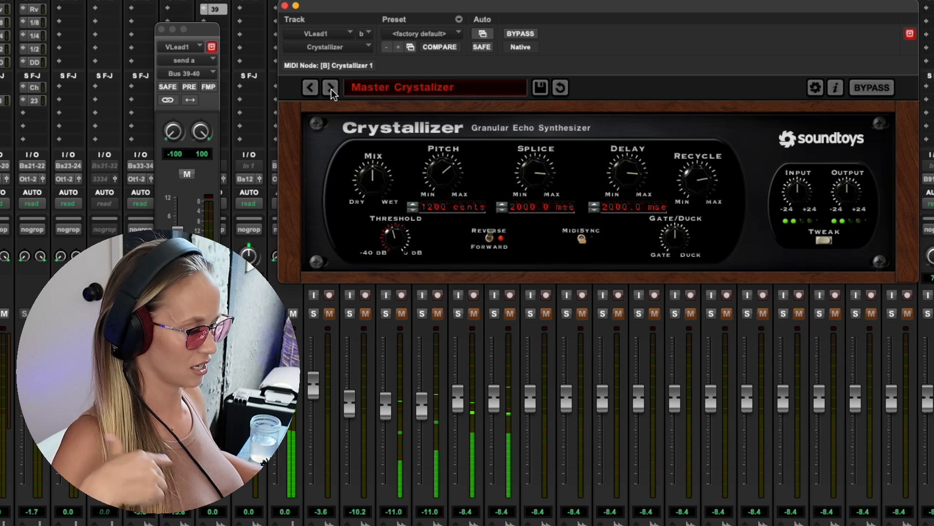
click(331, 89)
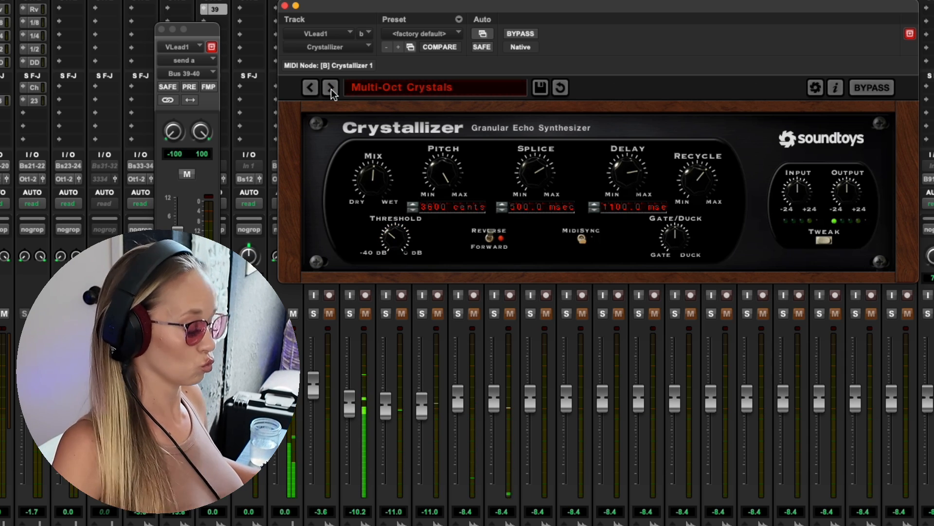
click(331, 90)
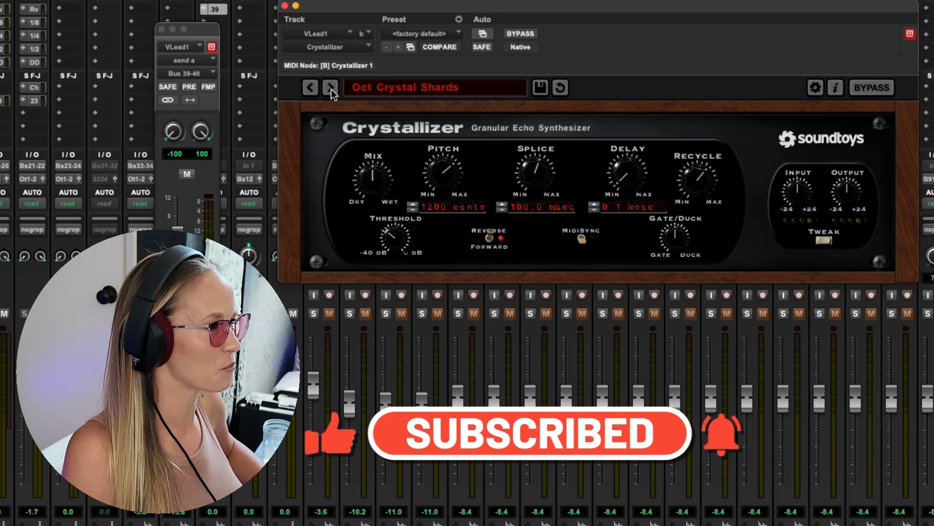
click(331, 88)
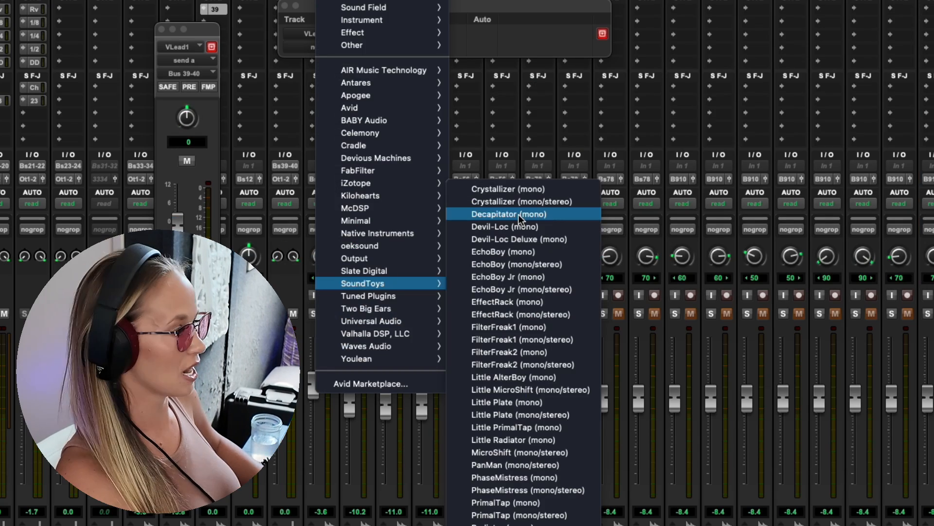
- Replace Crystallizer on VLead1 with Decapitator (mono) and audition its bass presets through ThickMildCrunch
click(520, 218)
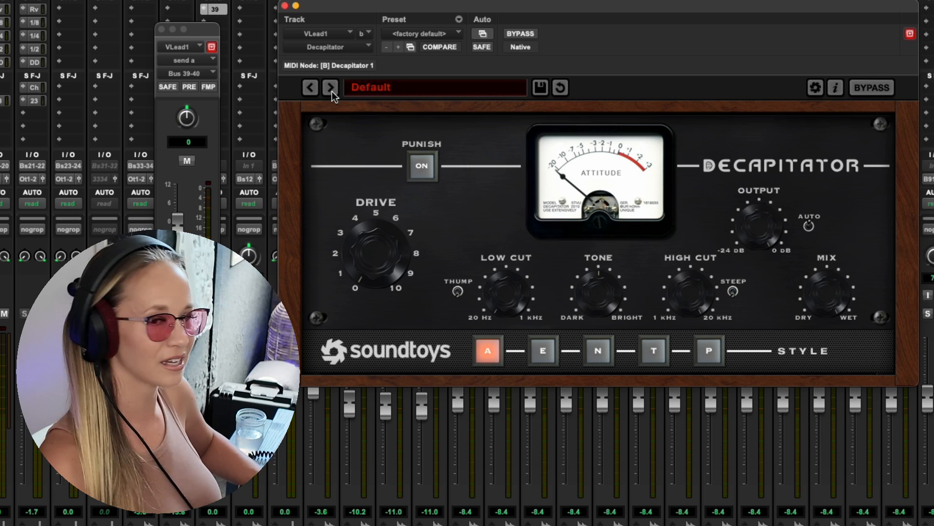
click(331, 89)
click(331, 89)
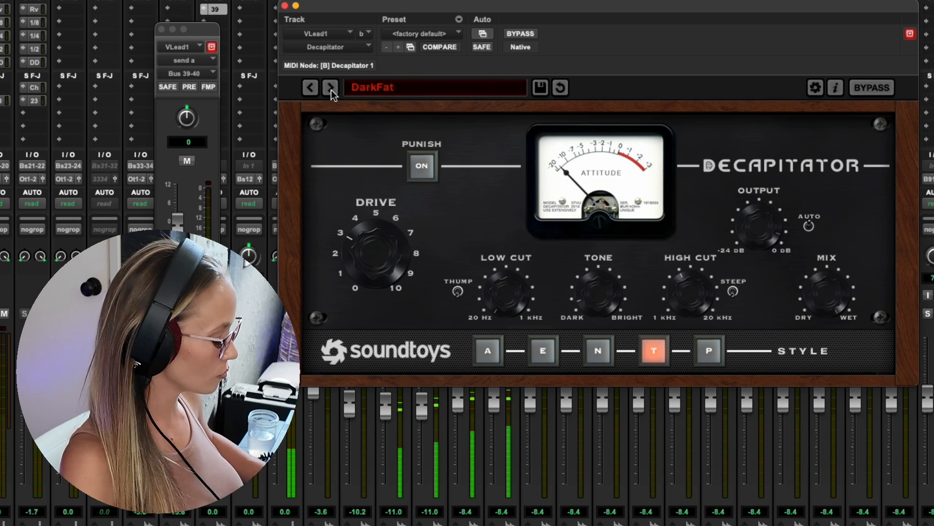
click(331, 89)
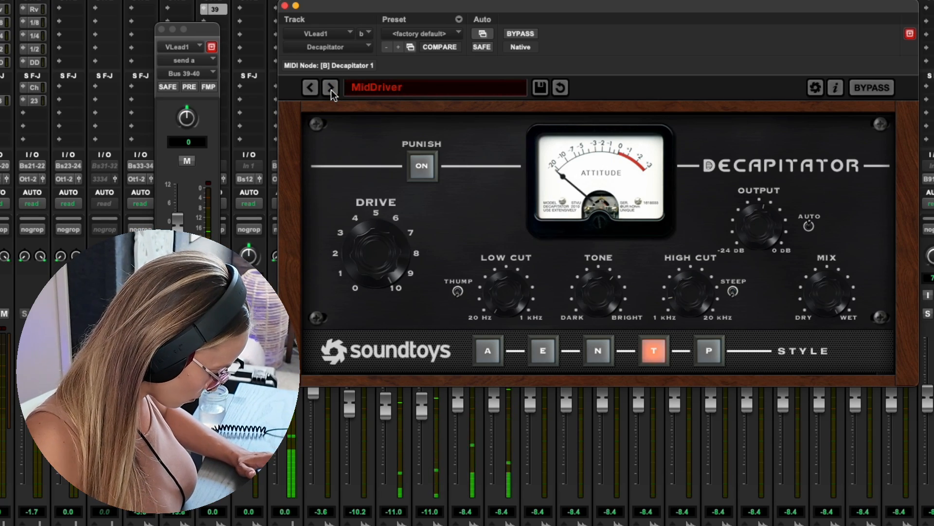
click(331, 89)
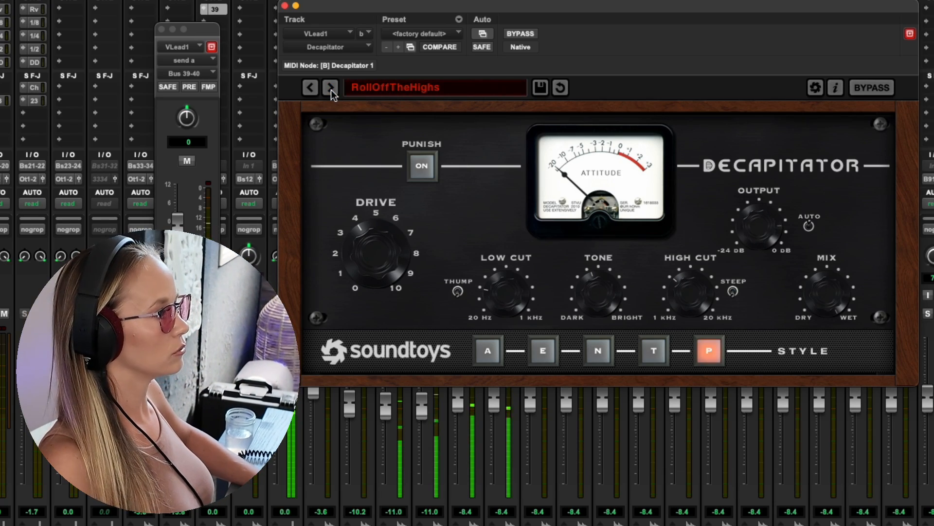
click(331, 89)
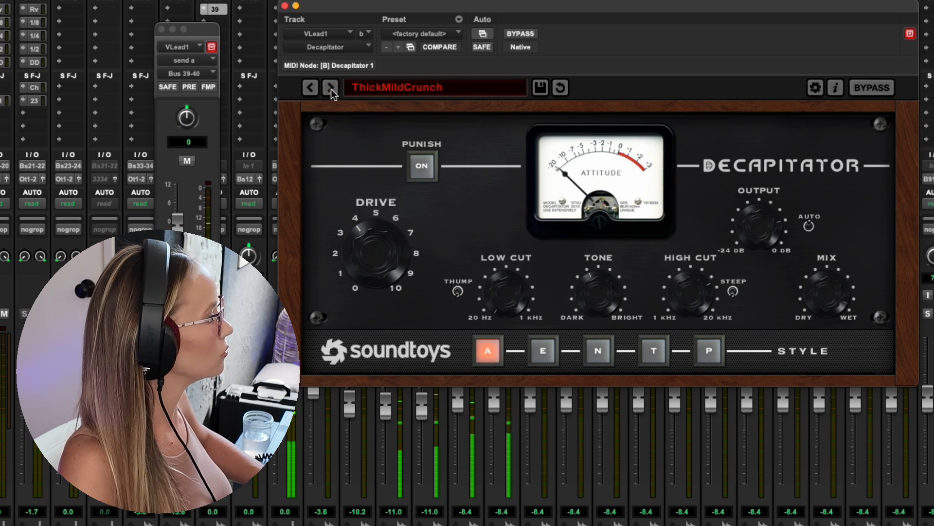
- Audition Decapitator's drum presets one by one on VLead1, from 70s Record through Snare Accent 1 and beyond
click(331, 89)
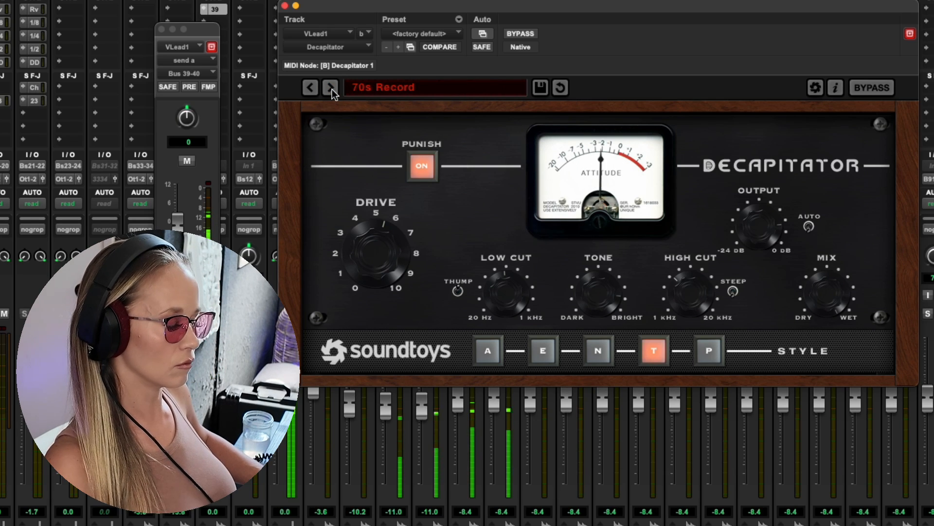
click(331, 89)
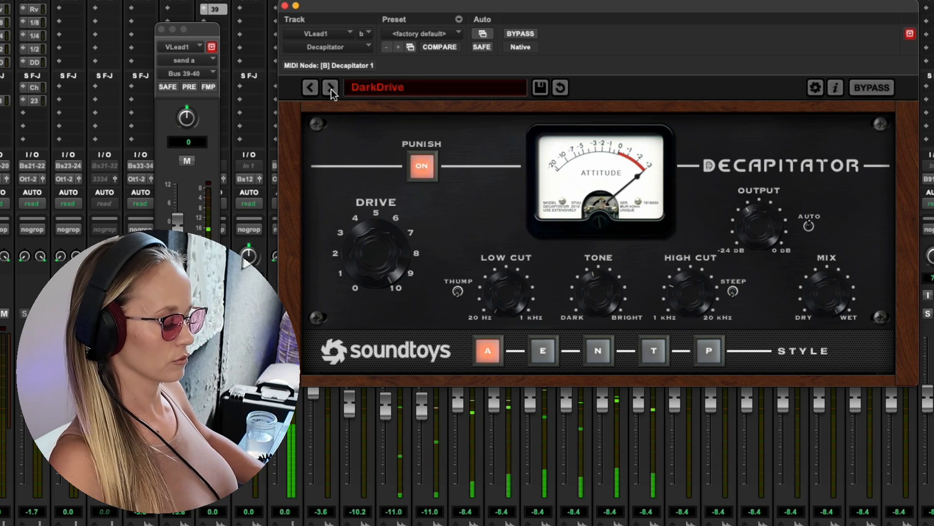
click(331, 89)
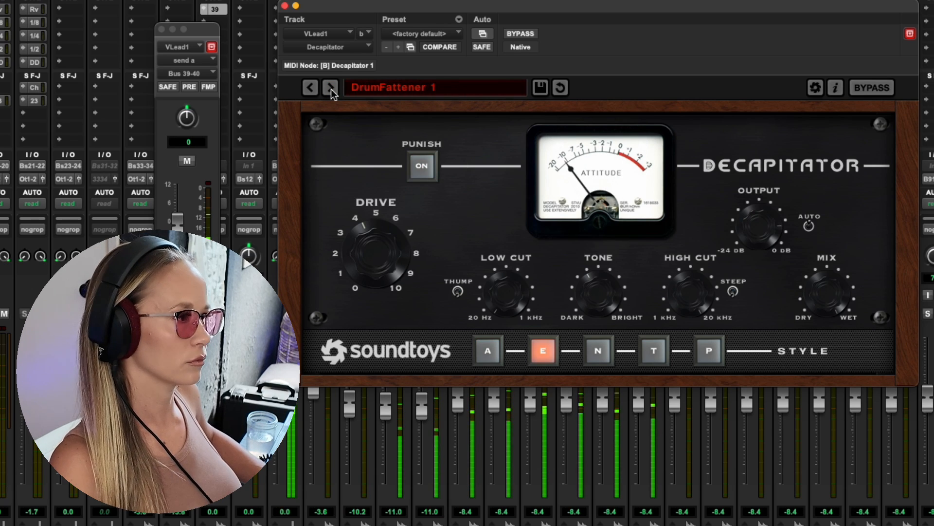
click(331, 90)
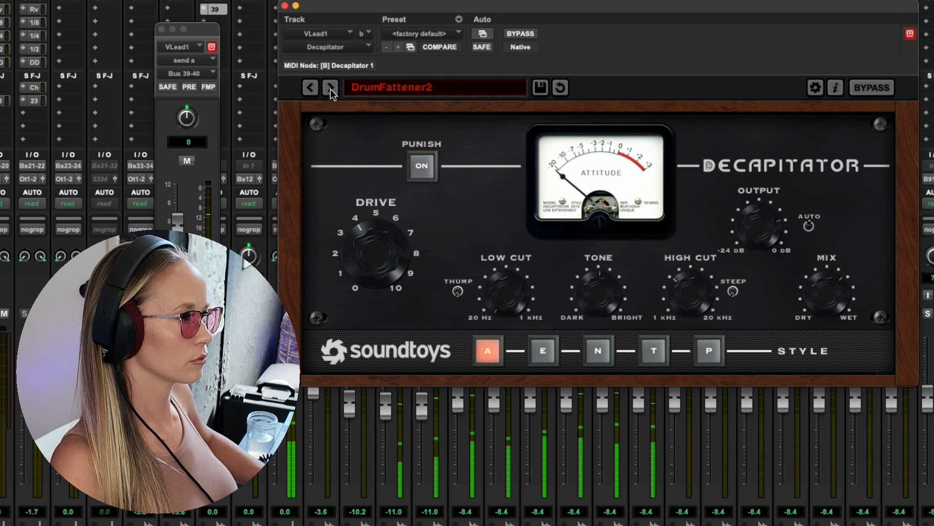
click(331, 89)
click(331, 89)
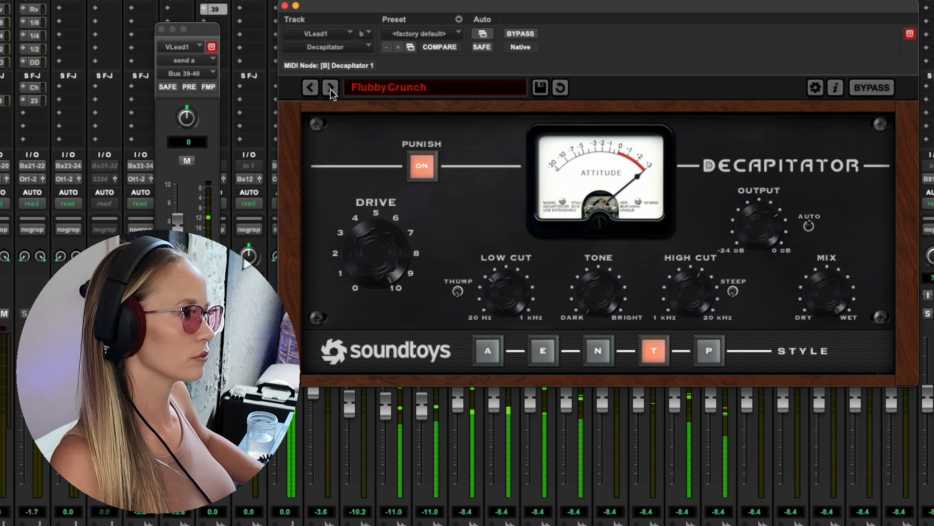
click(331, 89)
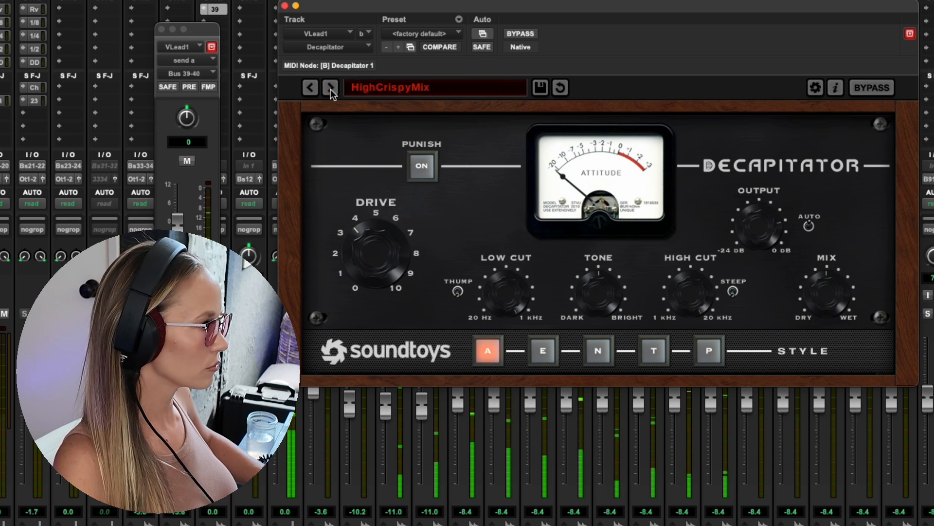
click(331, 89)
click(331, 89)
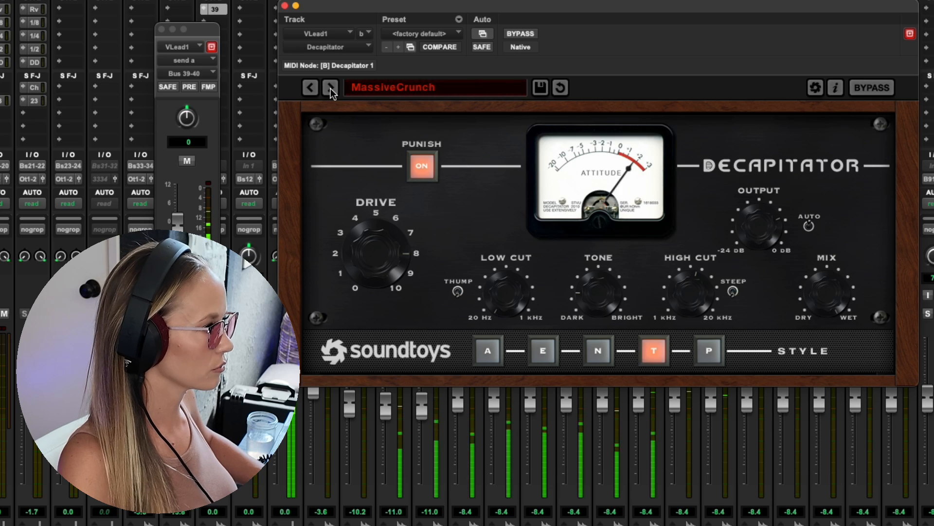
click(331, 89)
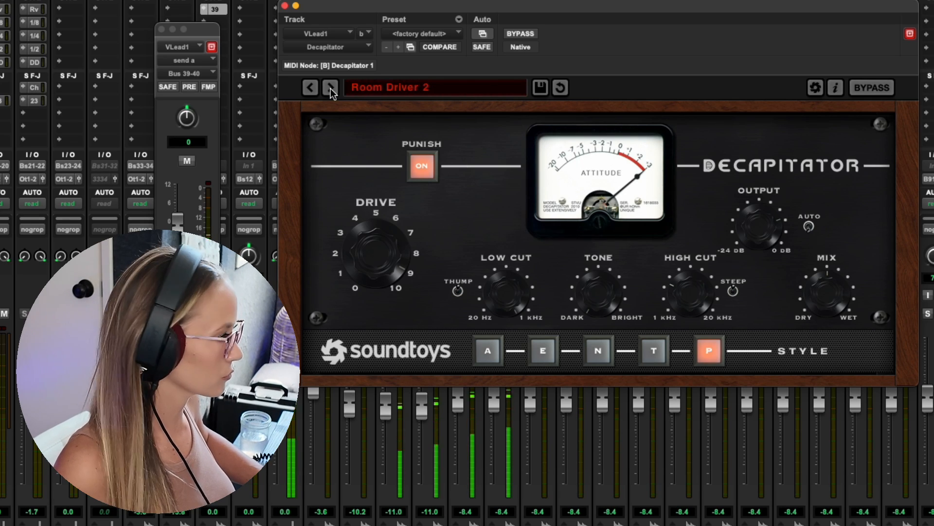
click(331, 88)
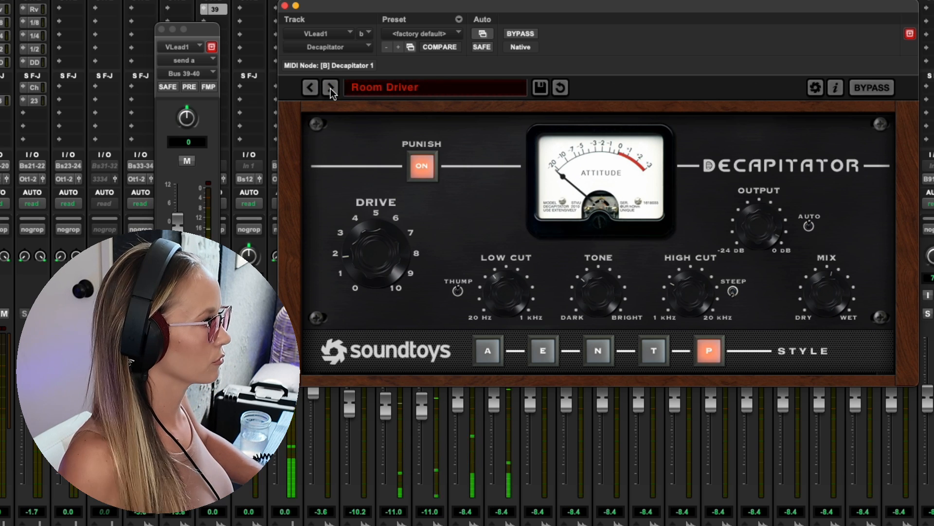
click(331, 89)
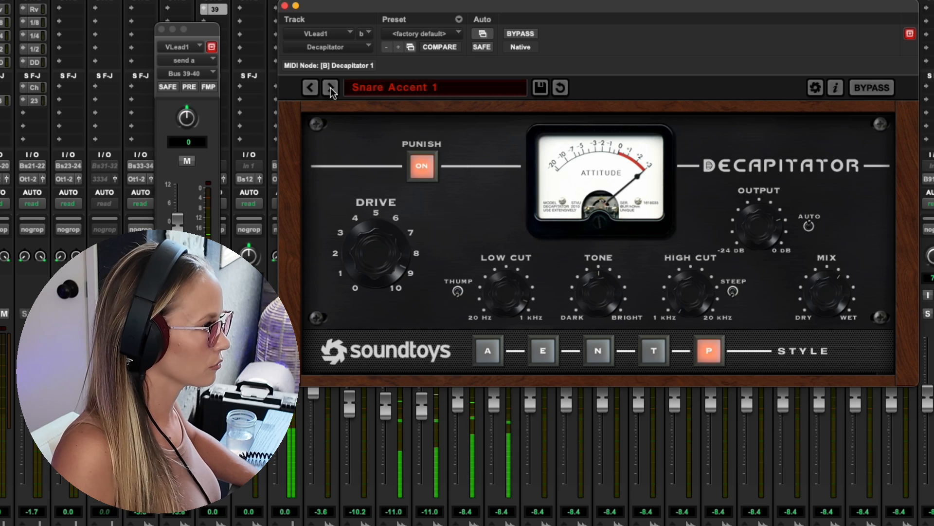
click(331, 87)
- Browse the Decapitator preset categories, such as Bass, Effects and Reamping
click(392, 83)
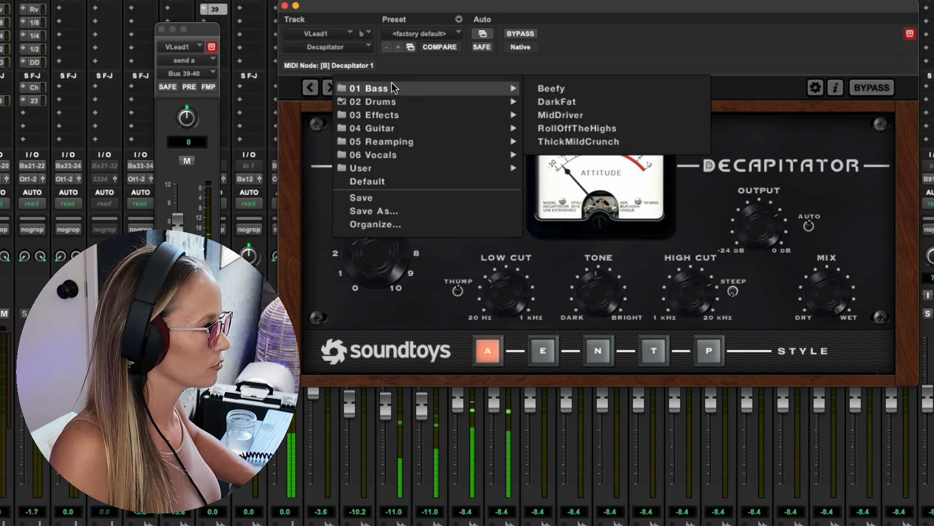
click(382, 90)
click(382, 90)
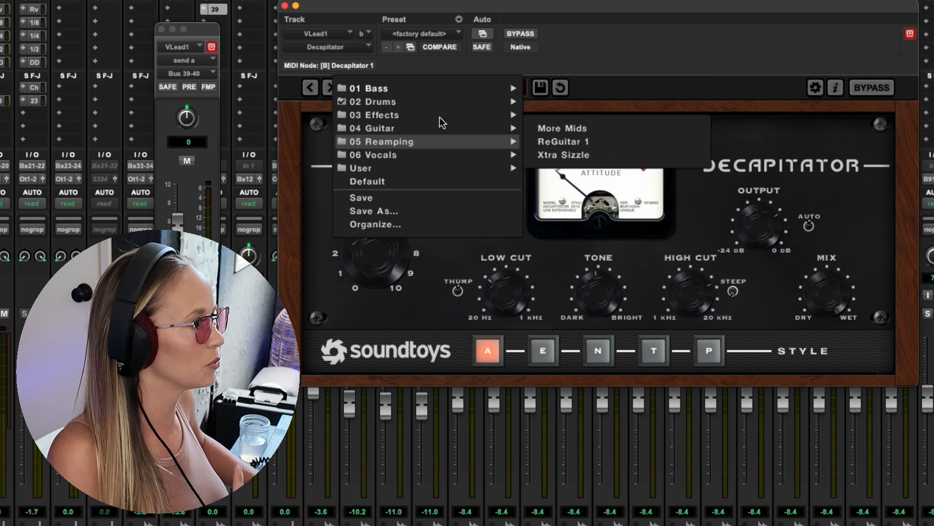
mouse_move(424, 111)
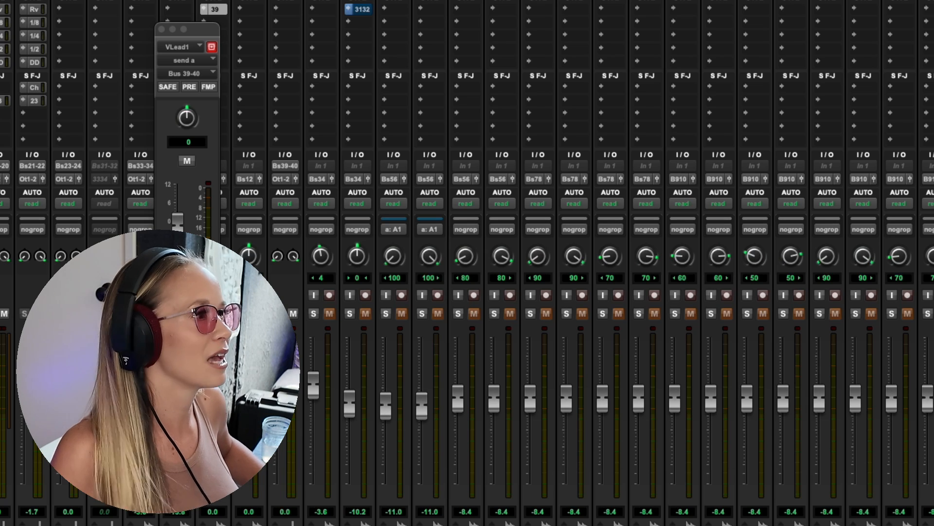
- Replace Decapitator on the VLead1 track with Devil-Loc Deluxe (mono) from the Soundtoys plug-ins
click(312, 1)
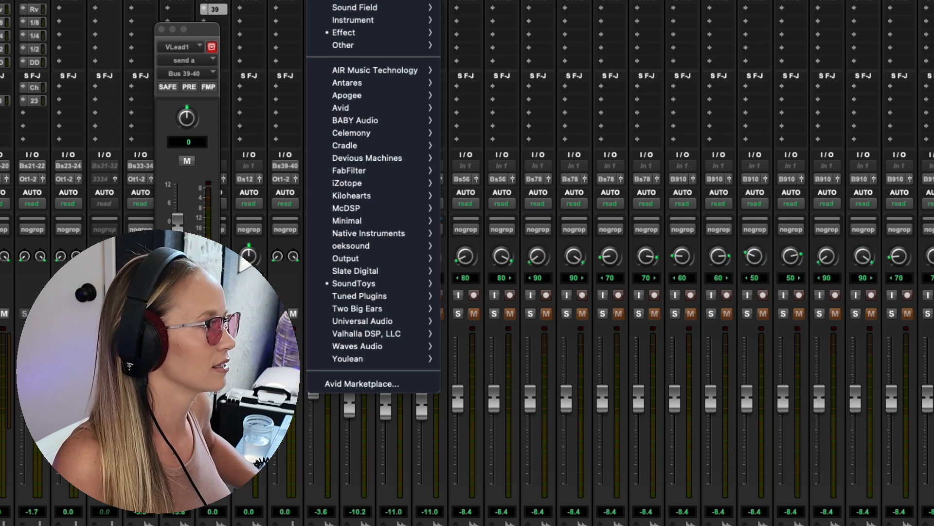
mouse_move(349, 1)
mouse_move(382, 281)
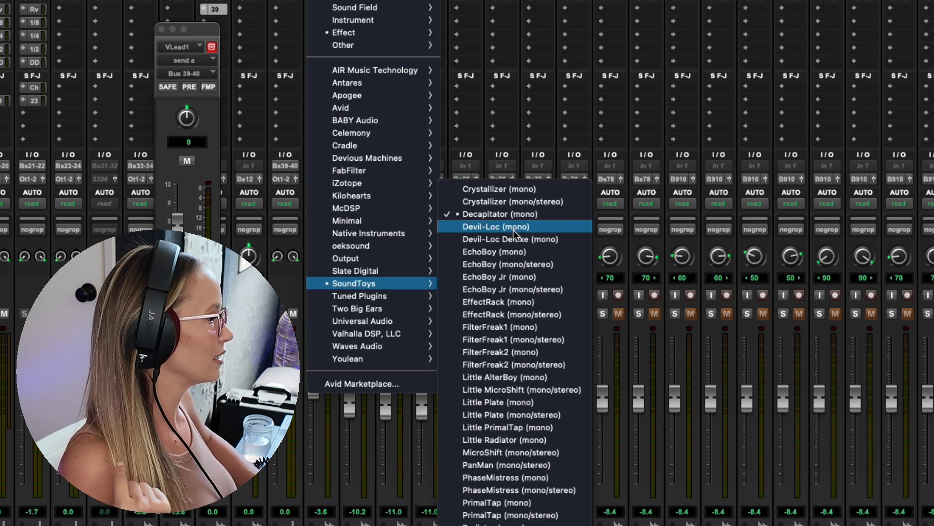
click(523, 239)
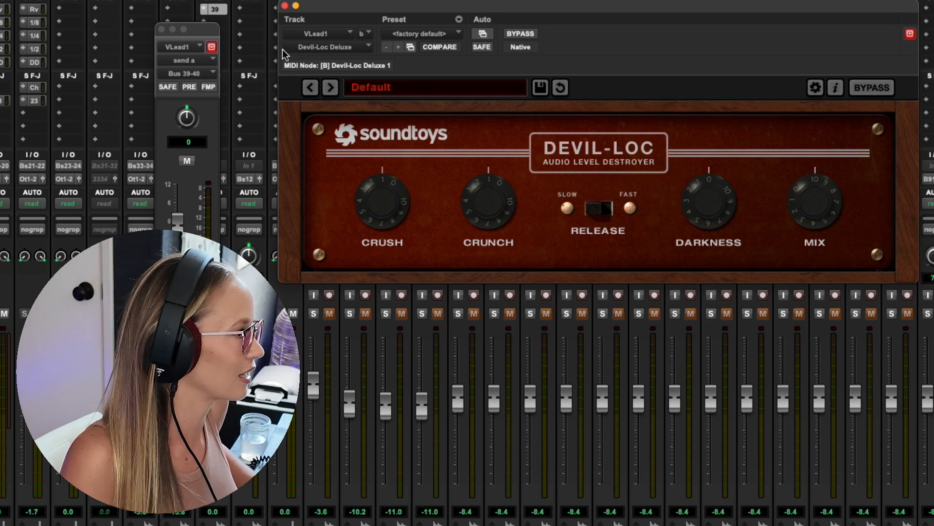
- Audition the Devil-Loc Deluxe presets one by one on VLead1, from Bass EdgyMix through Resurger and back to Default
click(330, 88)
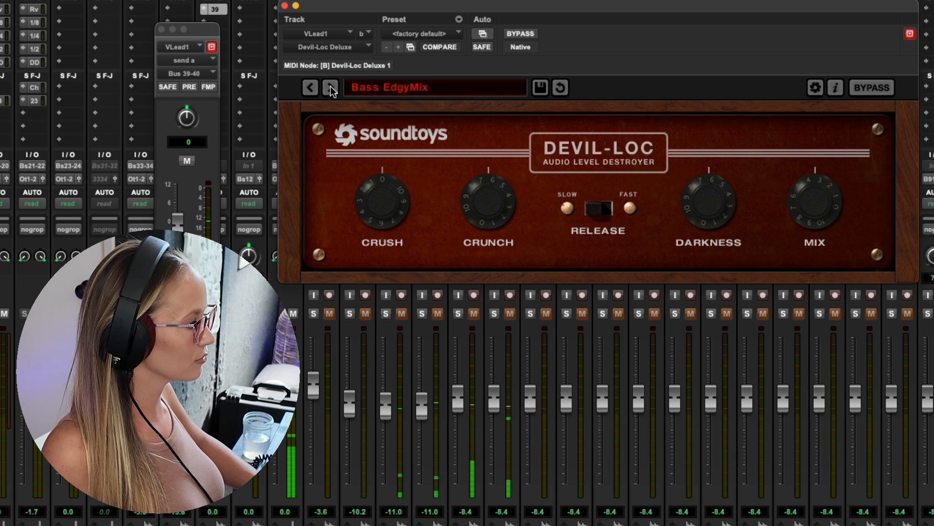
click(331, 88)
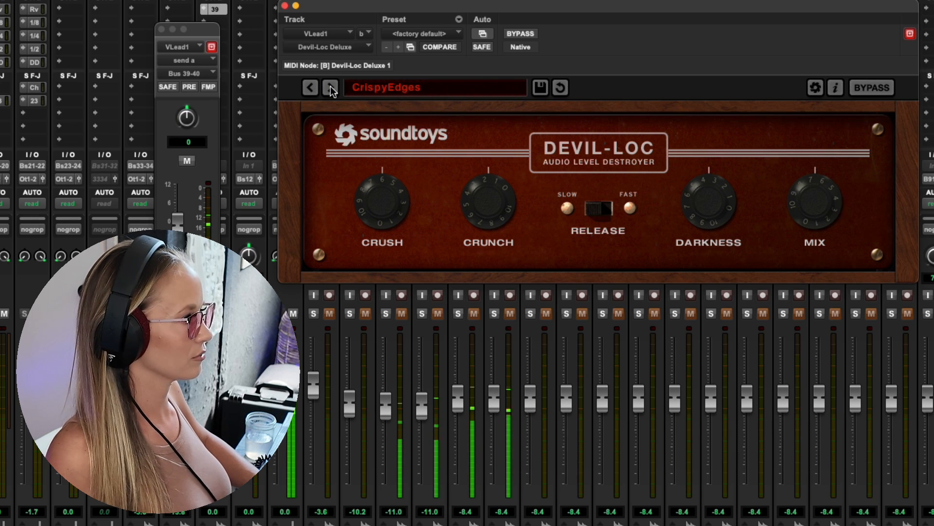
click(331, 87)
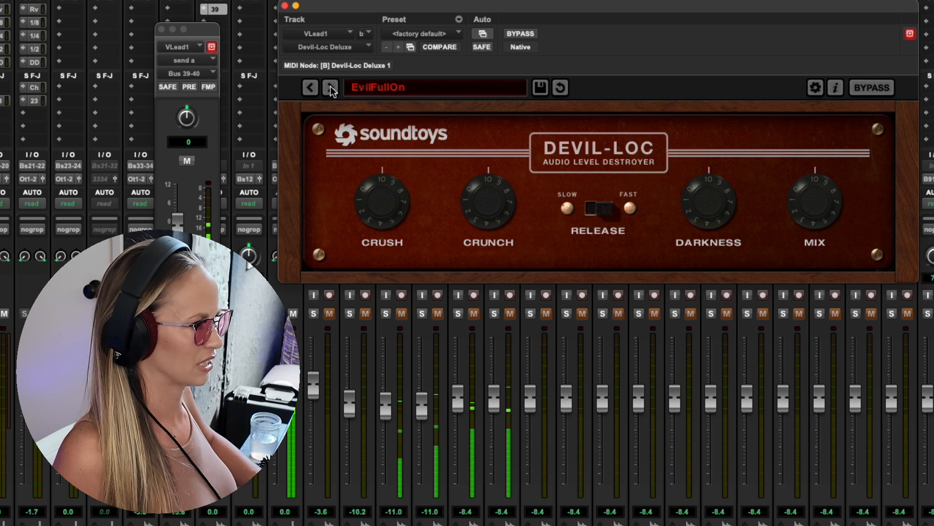
click(331, 87)
click(331, 87)
click(331, 87)
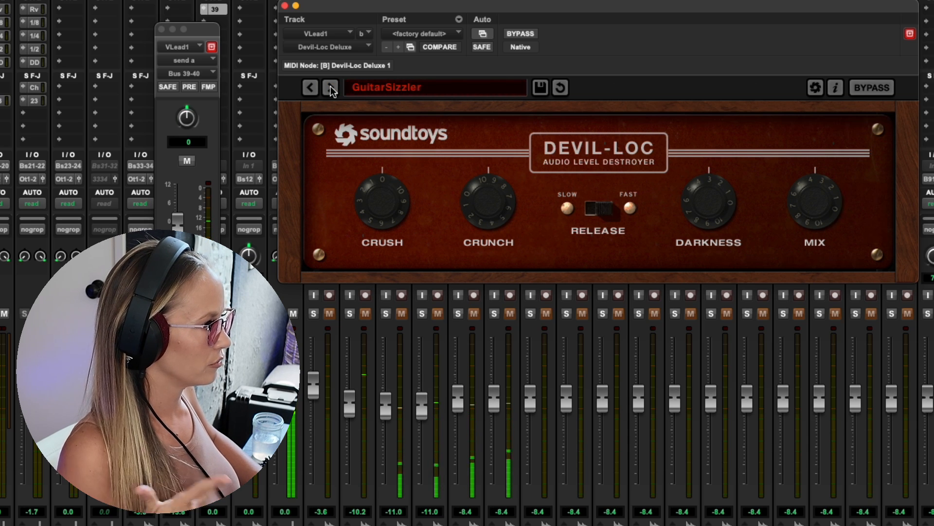
click(331, 88)
click(331, 88)
click(331, 88)
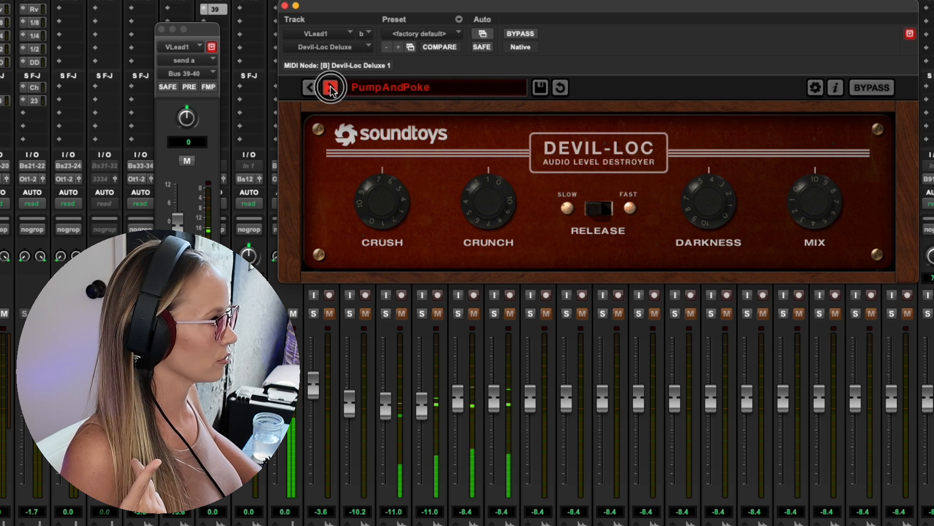
click(331, 88)
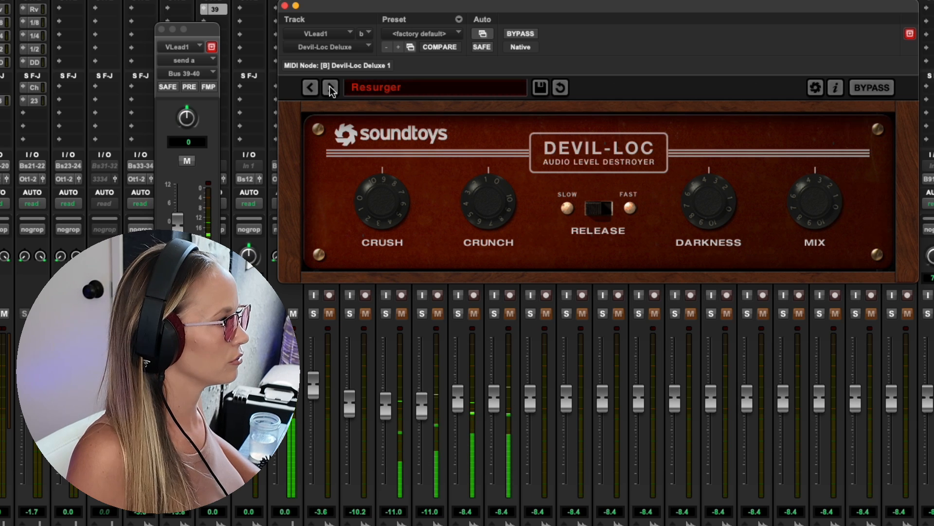
click(330, 88)
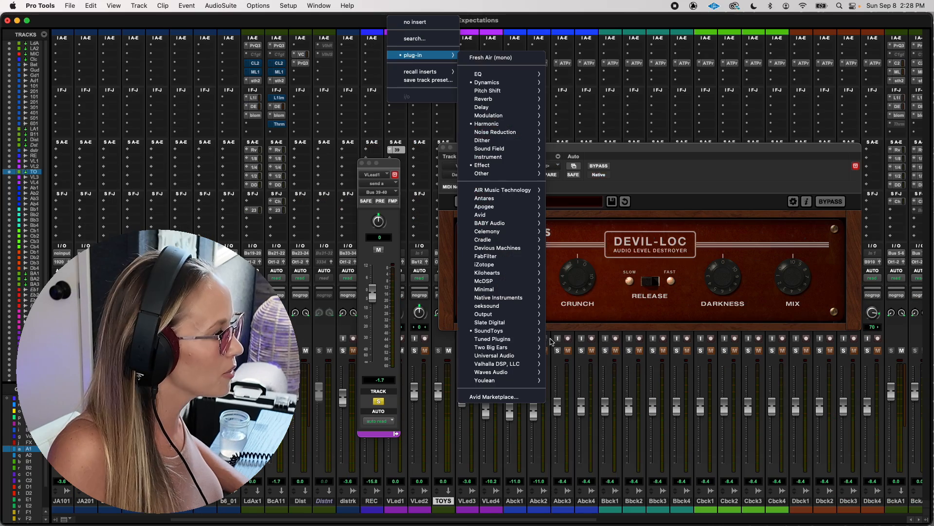
- Replace Devil-Loc Deluxe on VLead1 with Radiator (mono) and audition its presets from A Hint of Too Much through Little Tube Amp
mouse_move(534, 334)
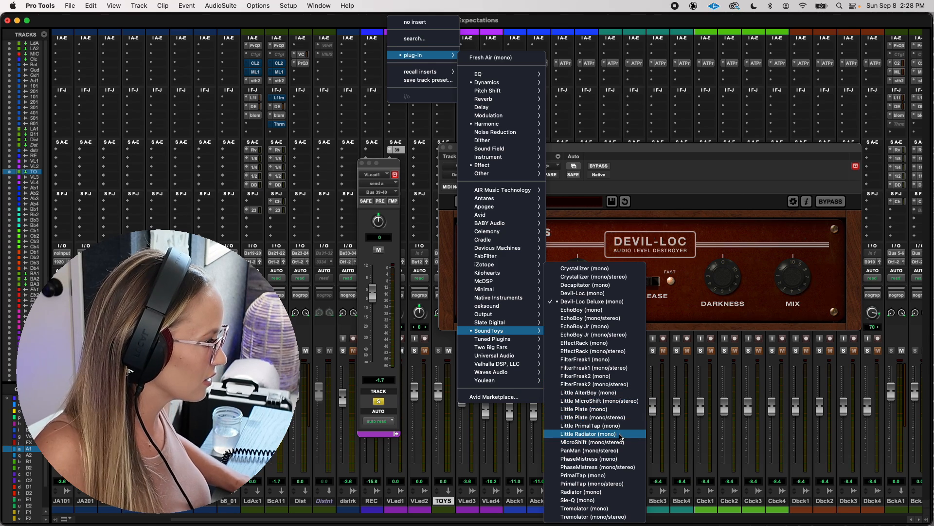
click(579, 492)
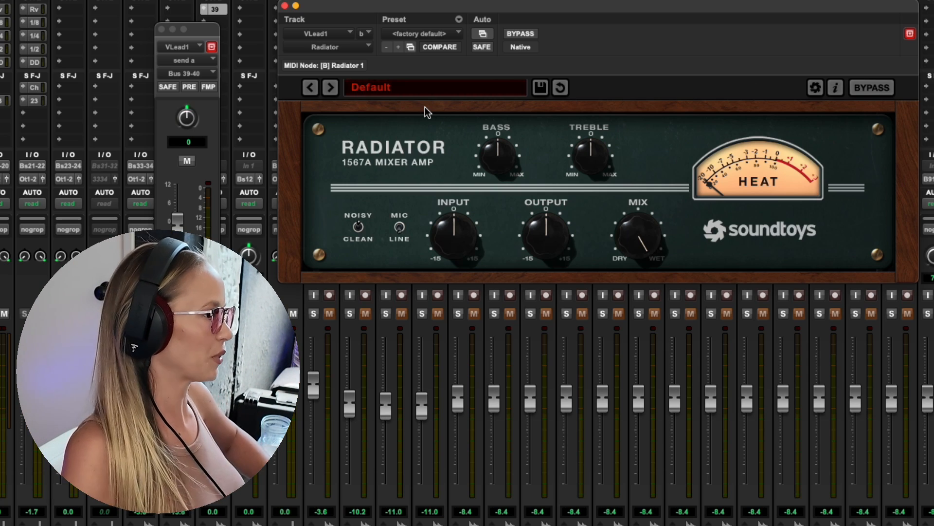
click(330, 88)
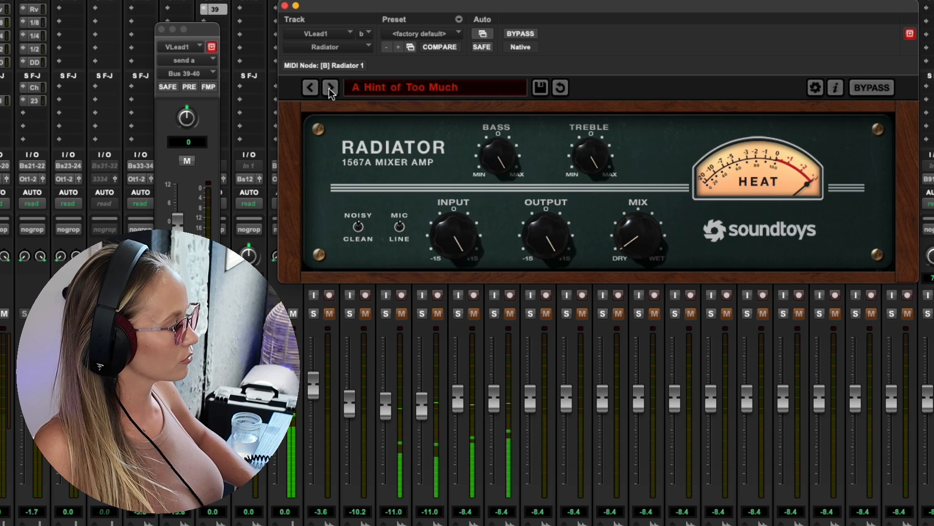
click(331, 88)
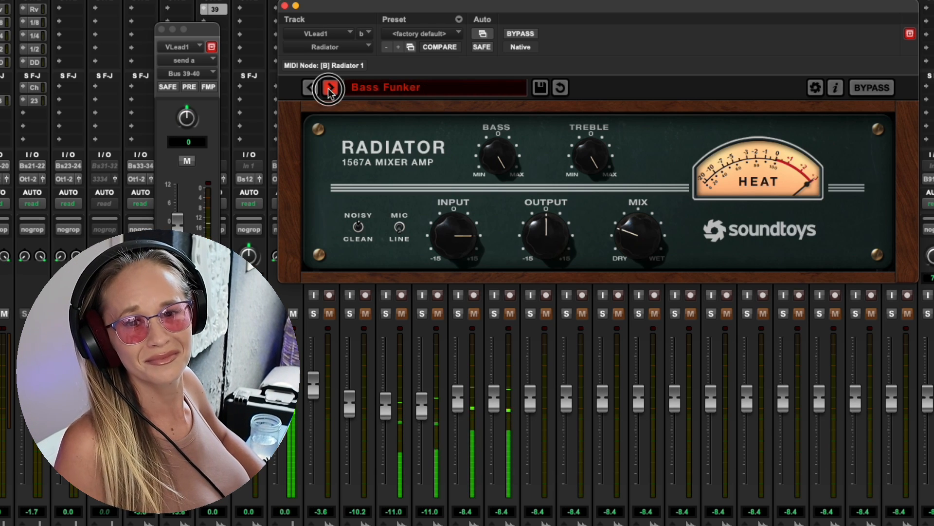
click(330, 88)
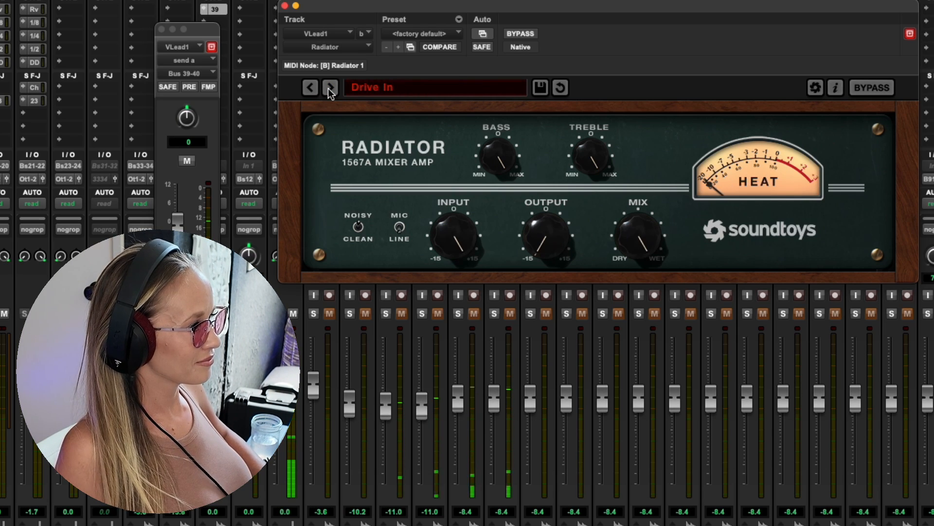
click(331, 88)
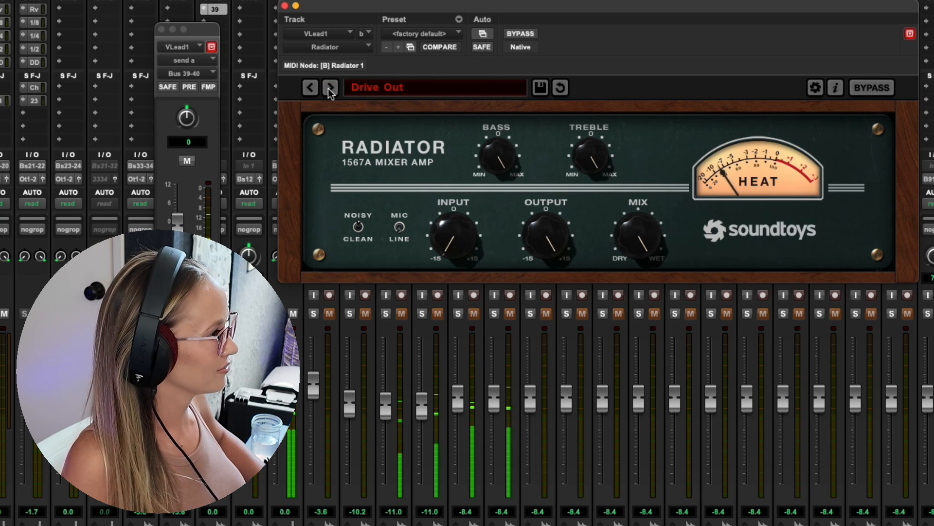
click(331, 88)
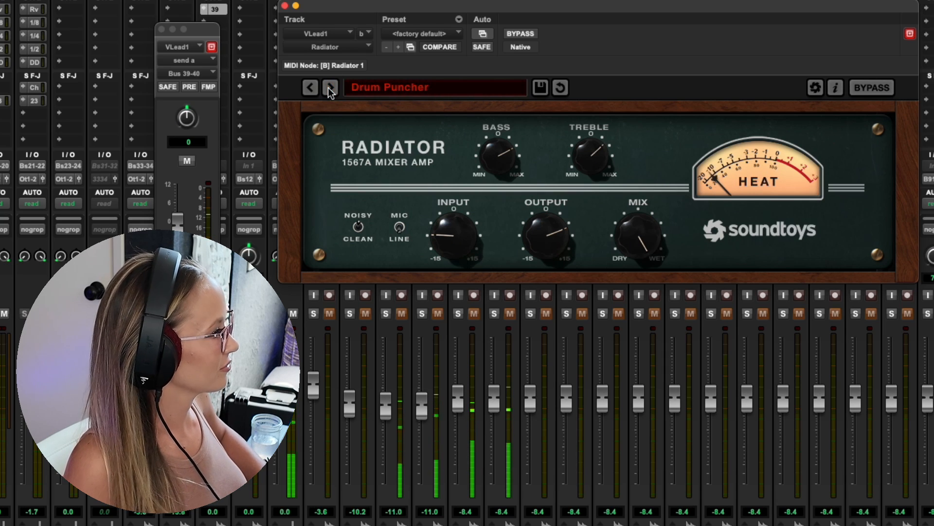
click(330, 88)
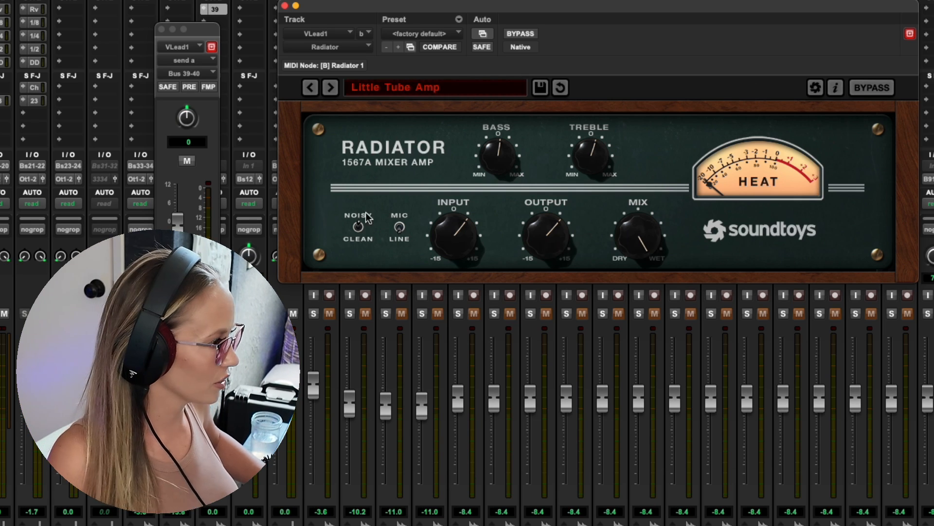
- Switch Radiator's noise setting to Clean and audition the presets from MoDownBeef Clean through Vocal Warmer and round to Bass Funker
click(359, 228)
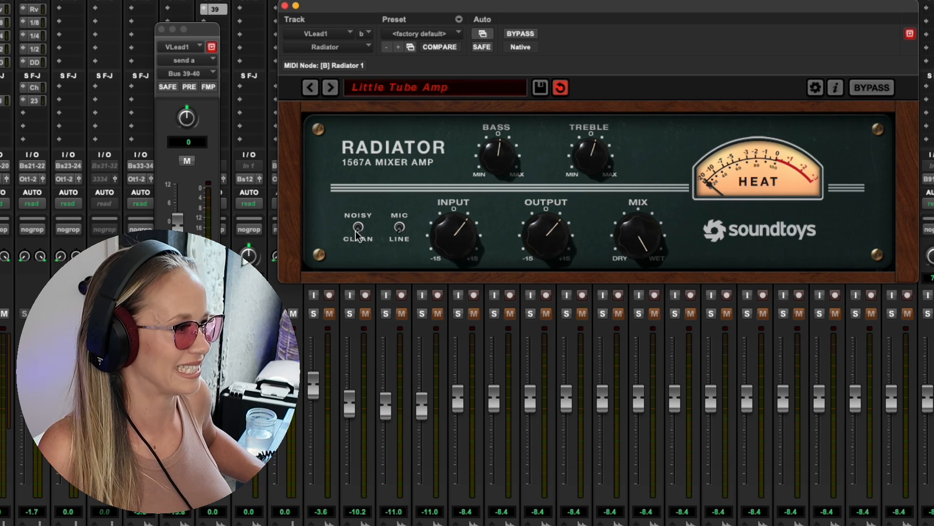
click(331, 87)
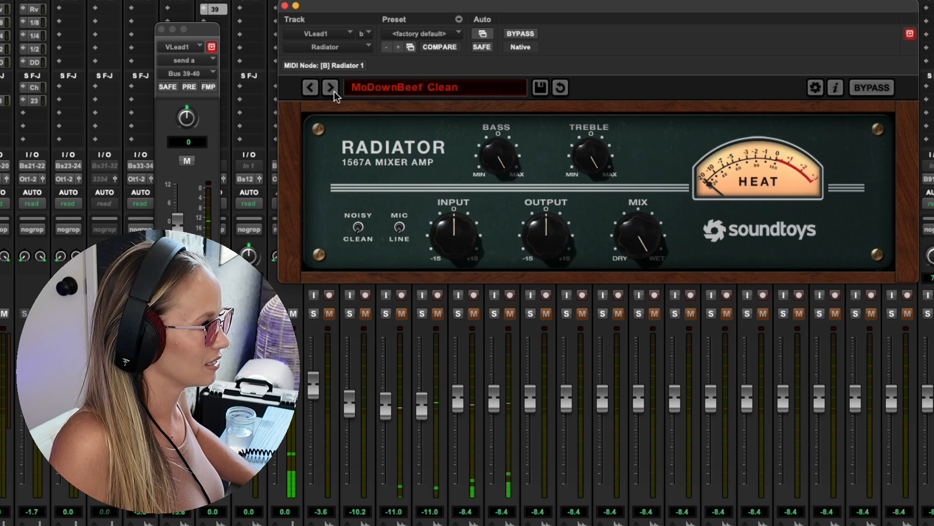
click(330, 87)
click(331, 87)
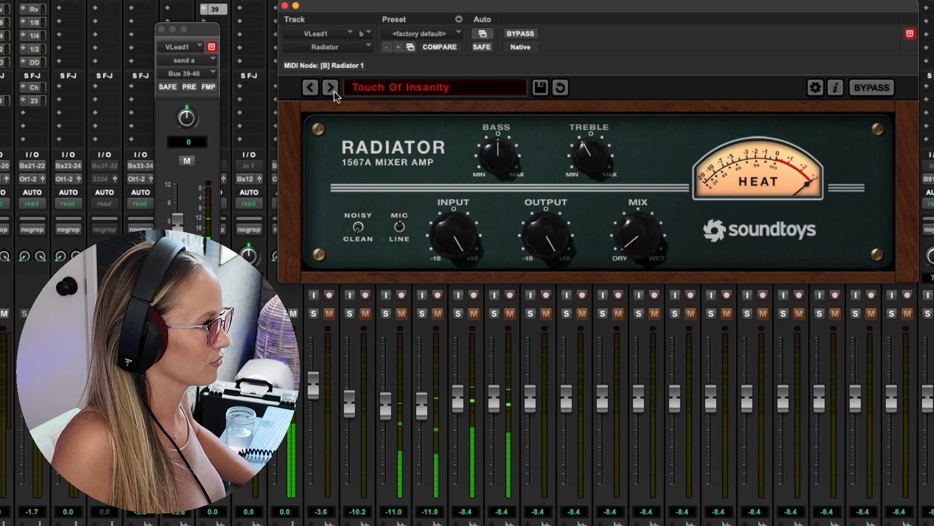
click(333, 90)
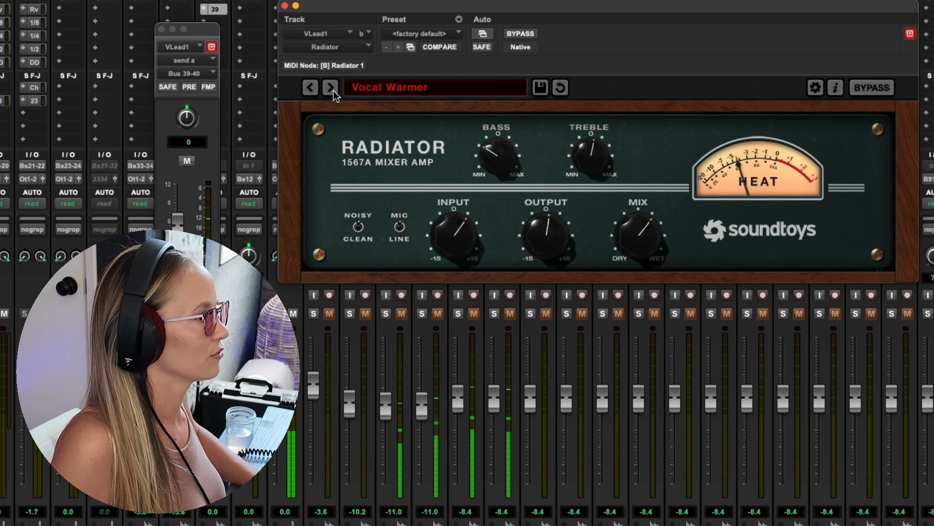
click(331, 89)
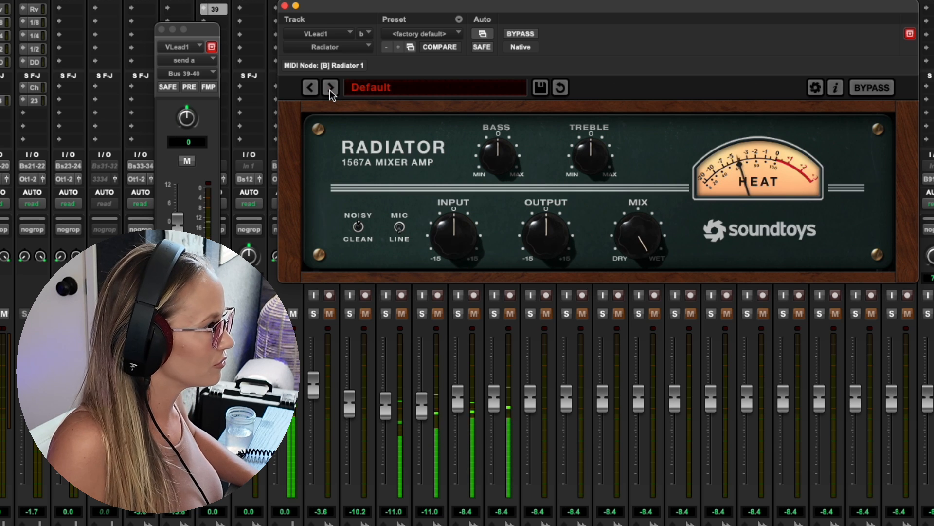
click(331, 89)
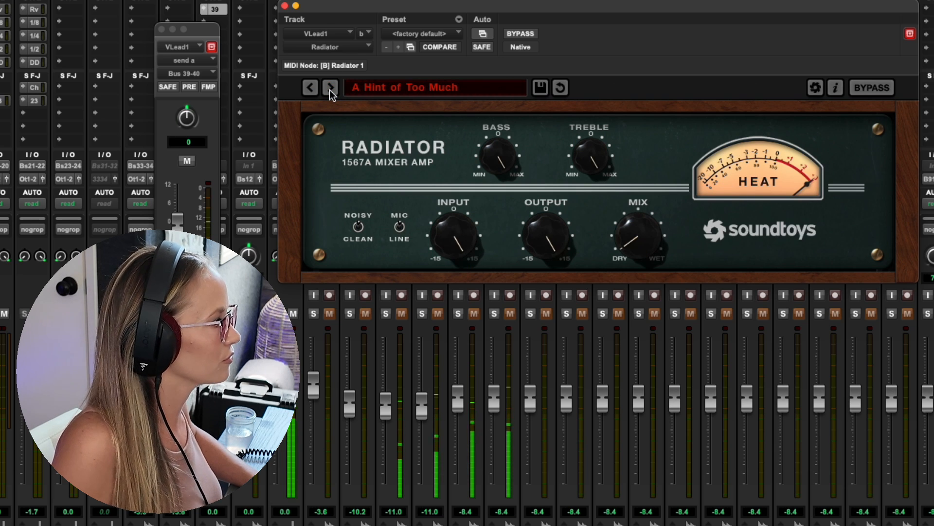
click(331, 89)
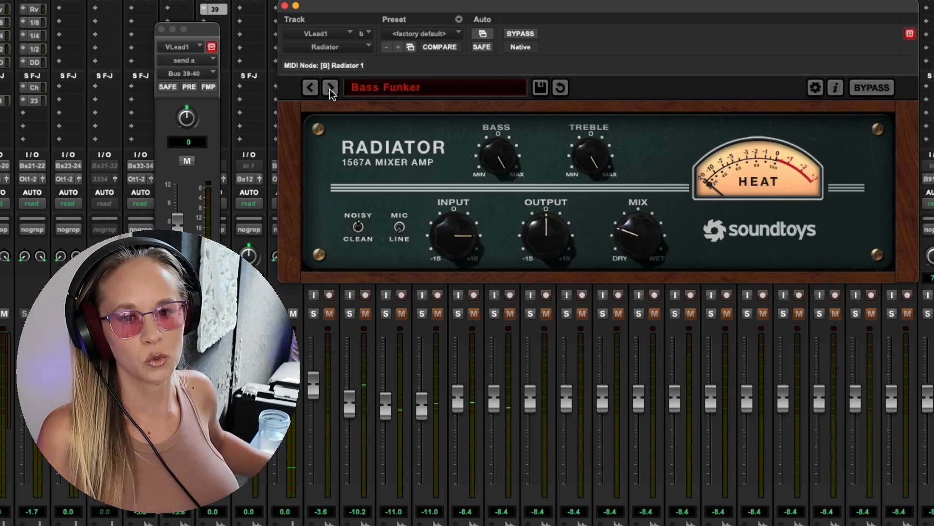
click(285, 8)
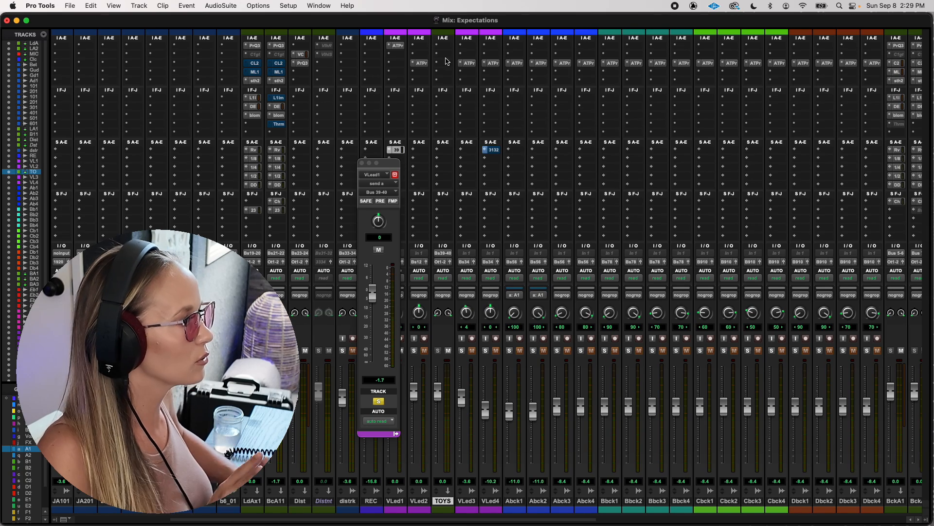
- Insert EchoBoy on the TOYS aux track and set its echo time to a 1/32nd note
click(444, 54)
mouse_move(480, 55)
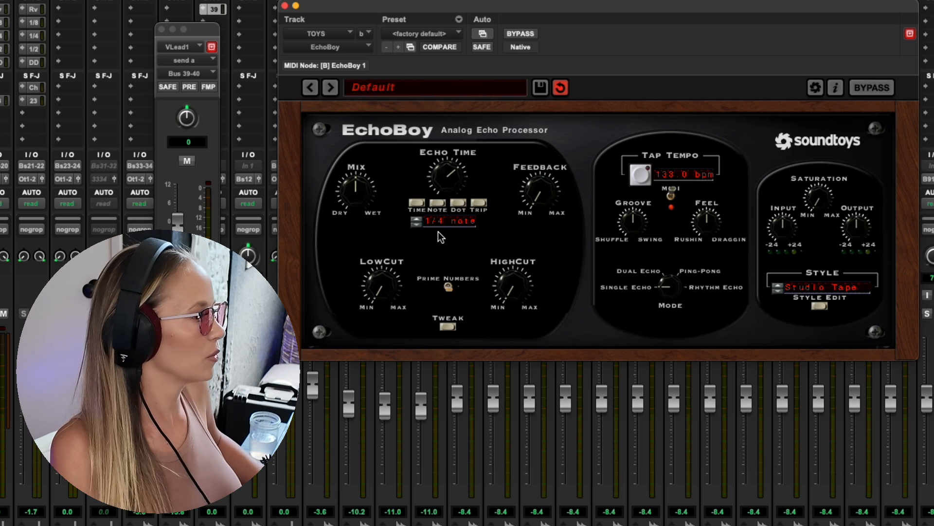
click(419, 220)
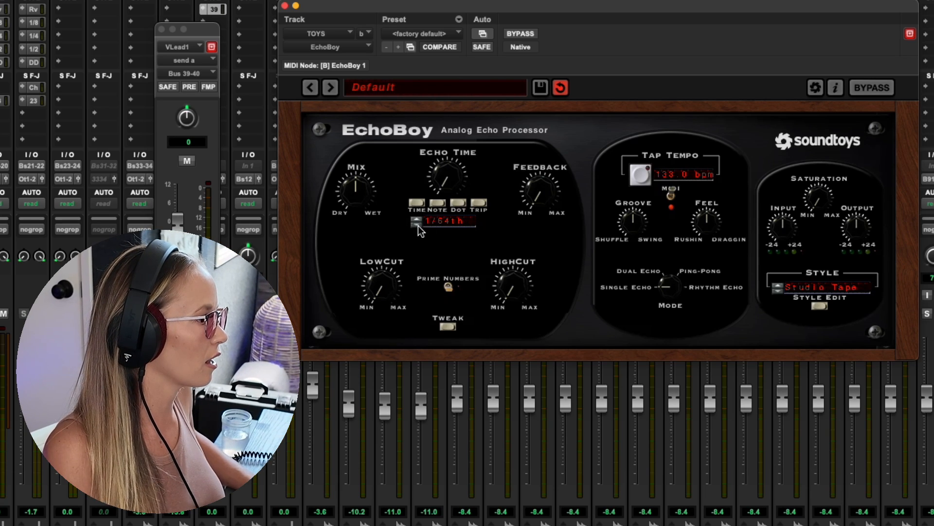
- Audition the EchoBoy presets one by one on the TOYS aux, from AnaLogged through Master Tape Reflect
click(330, 89)
click(330, 89)
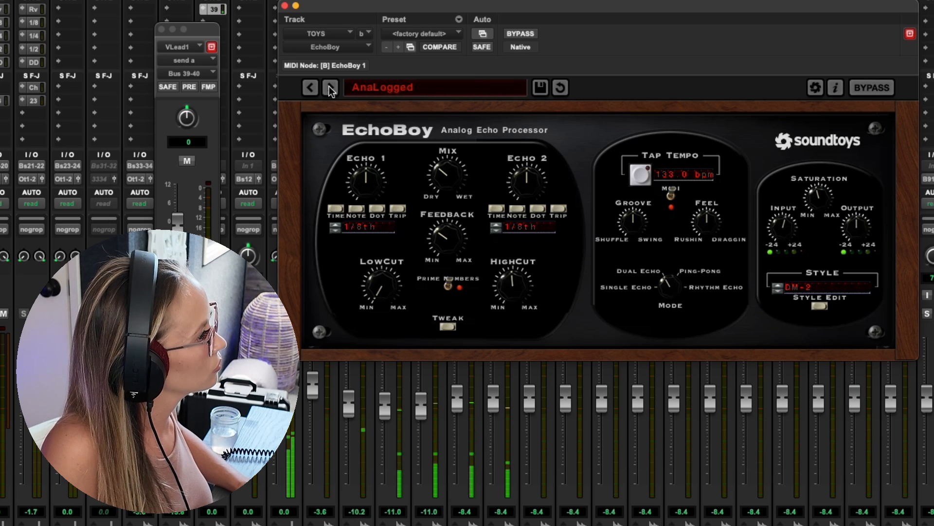
click(330, 89)
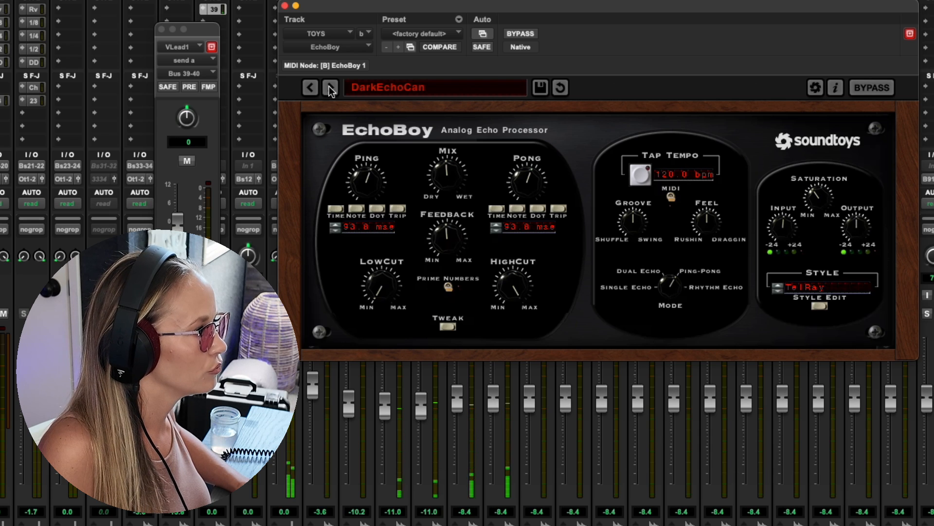
click(330, 89)
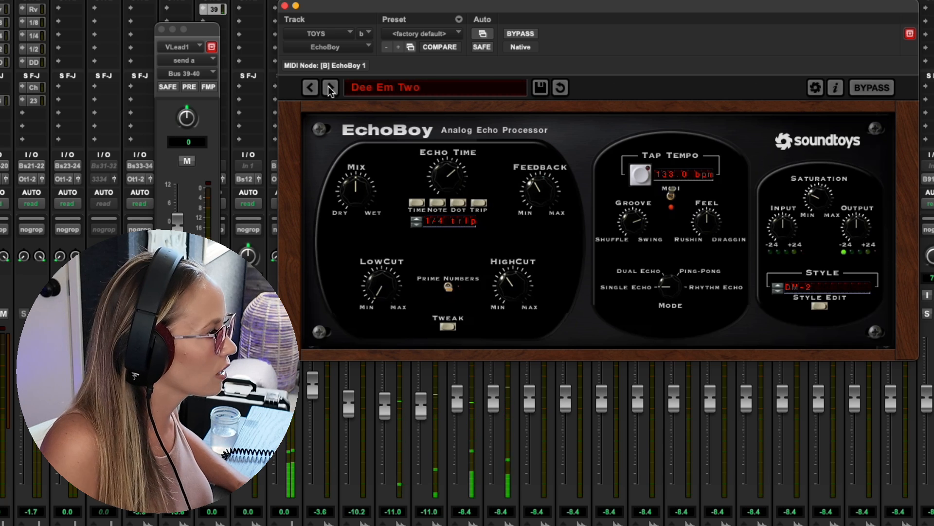
click(331, 88)
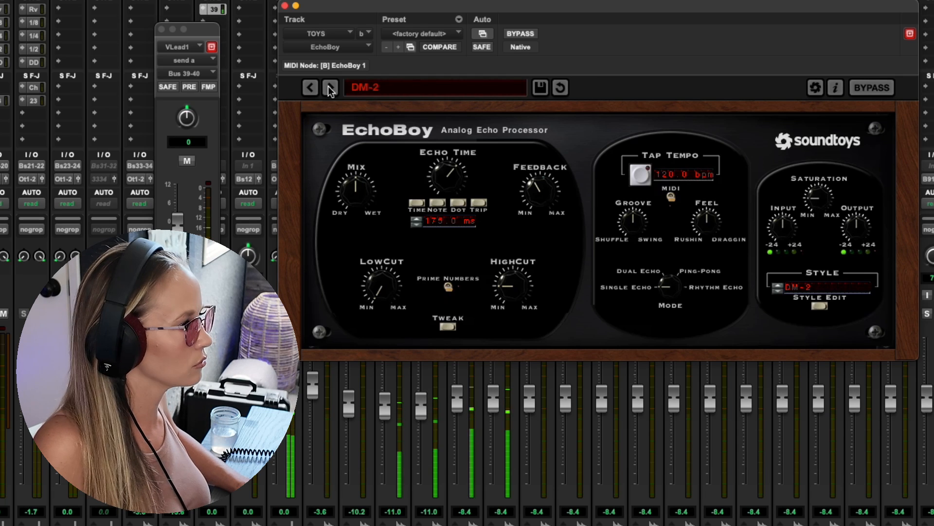
click(331, 89)
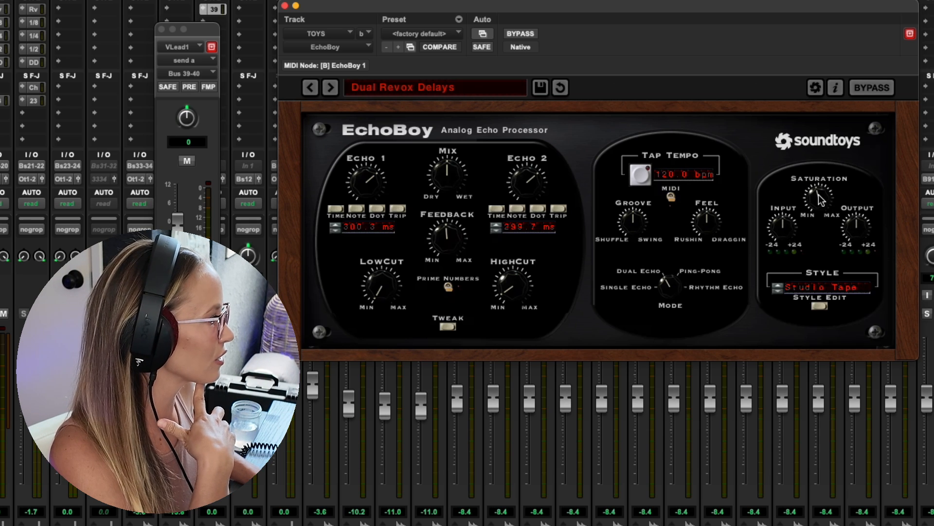
click(330, 88)
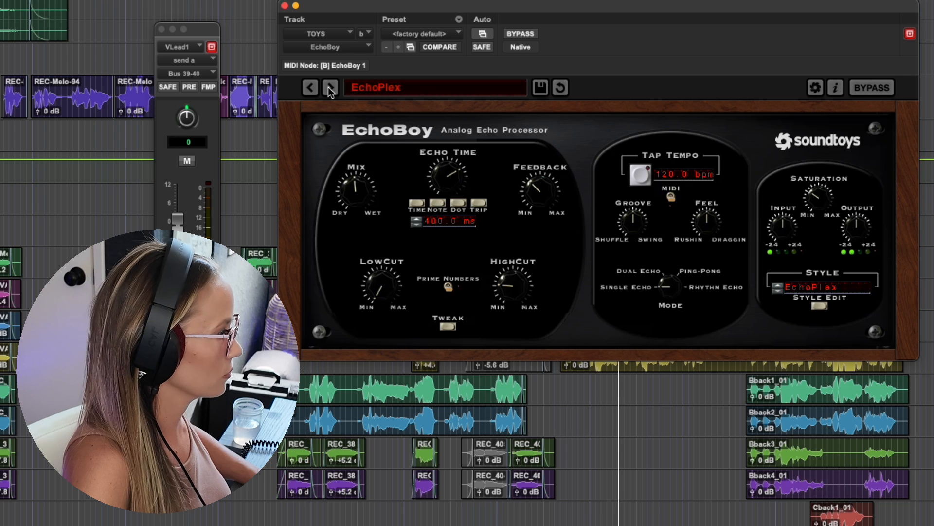
click(330, 88)
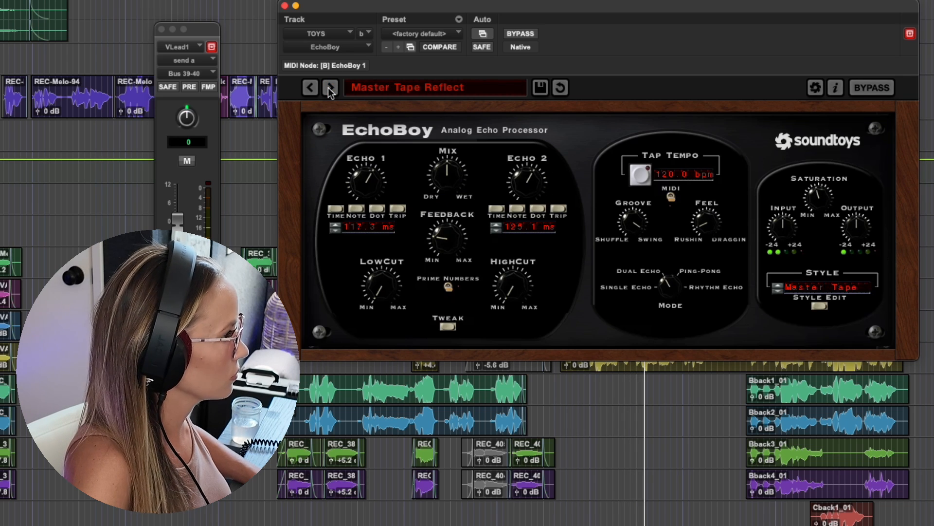
- Audition the EchoBoy presets Memory Man, Space Echo and Spaced Space Echo on the TOYS aux
click(330, 88)
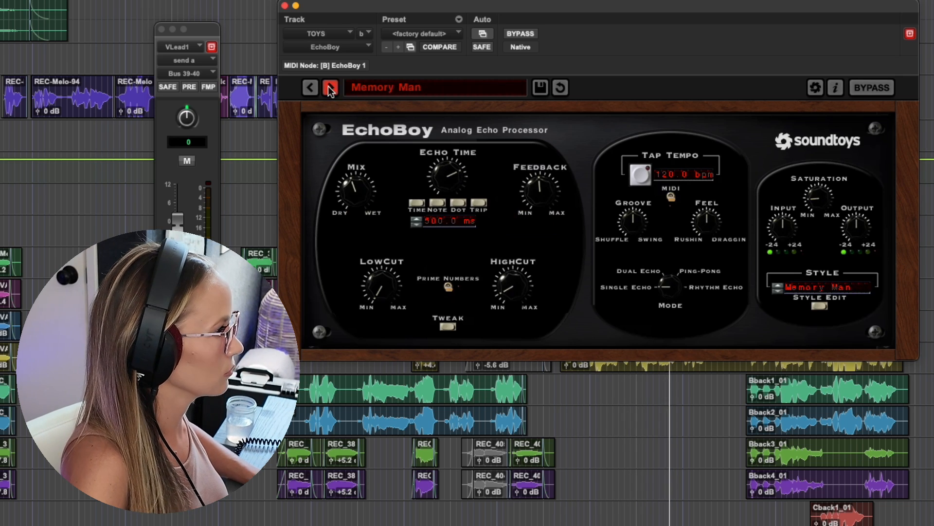
click(330, 88)
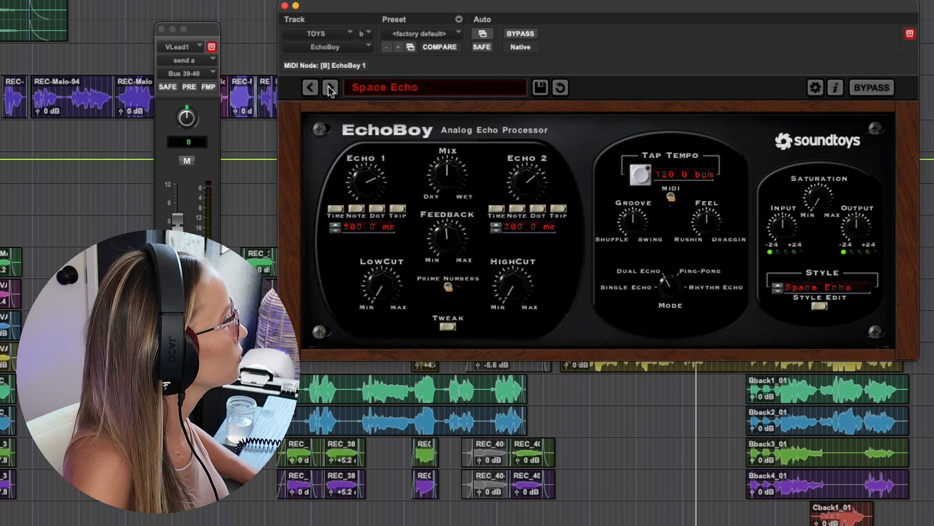
click(330, 88)
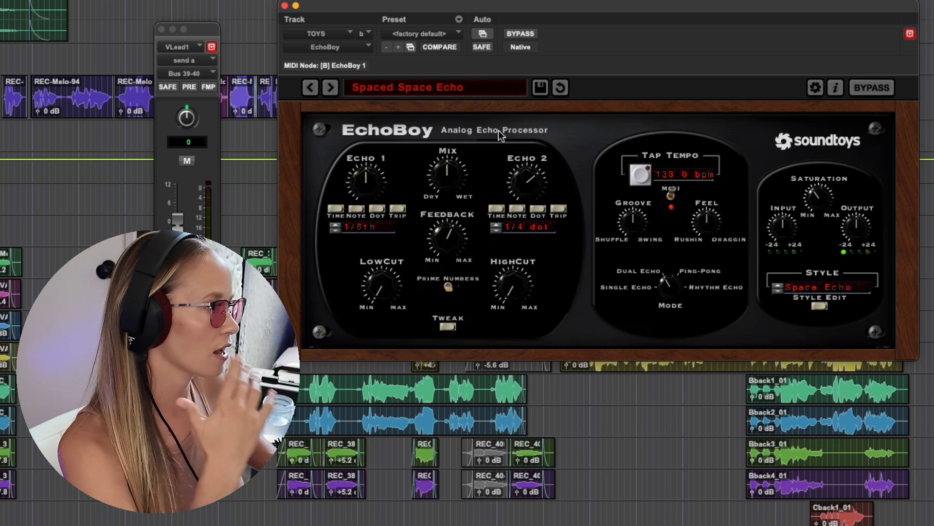
click(797, 294)
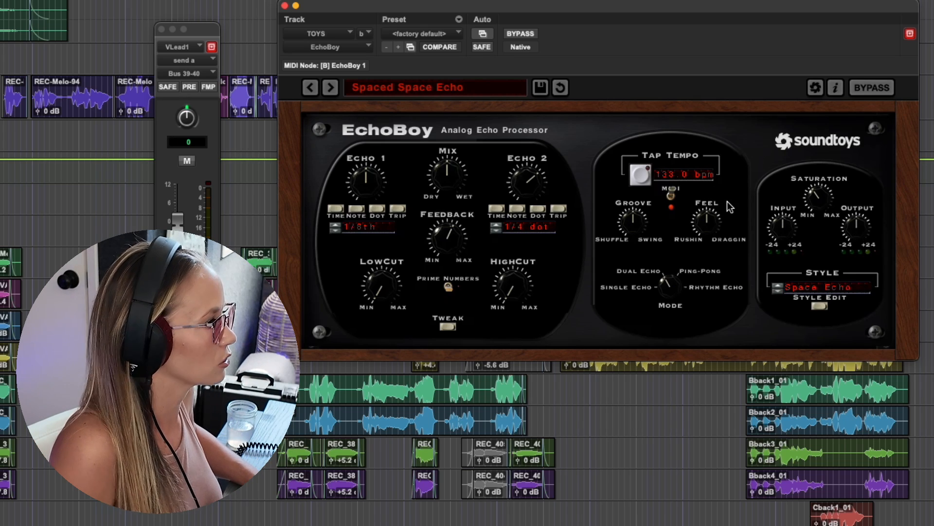
- Set EchoBoy's Echo 1 time to a 1/32nd note
click(336, 228)
click(335, 229)
click(335, 229)
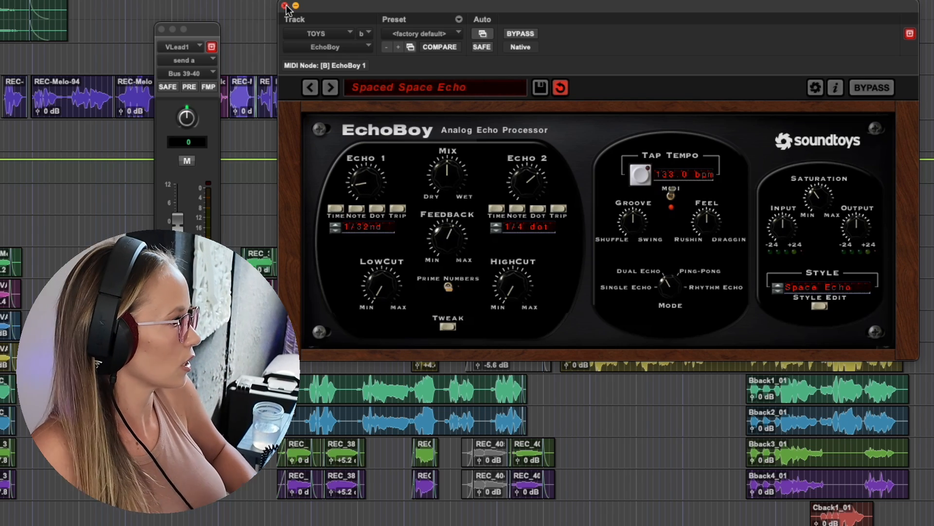
- Replace EchoBoy on the TOYS aux with FilterFreak1 (stereo)
key(super+equal)
click(285, 6)
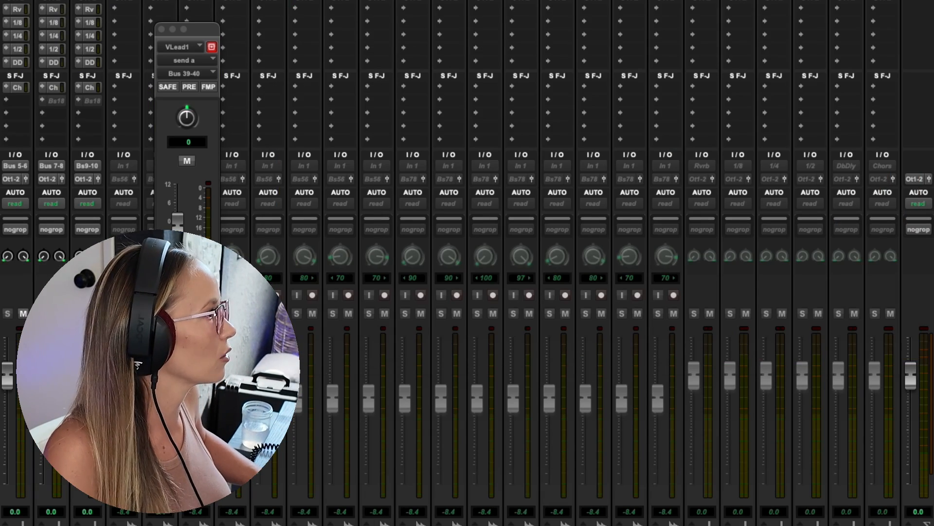
scroll(467, 263, left, 15)
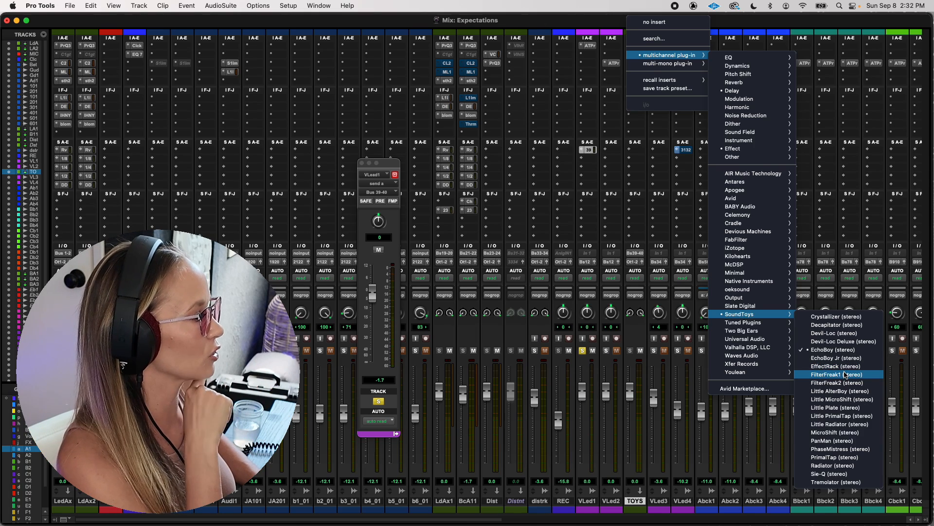
click(844, 374)
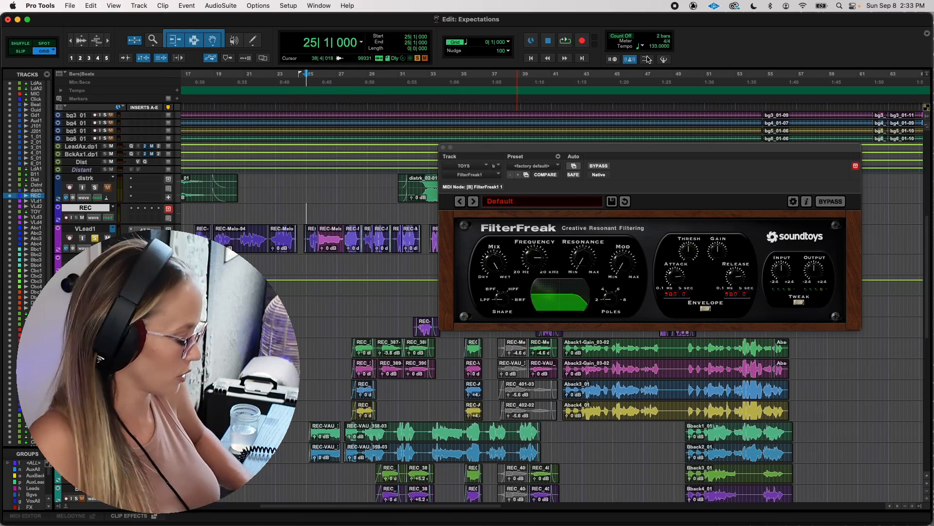
- Insert FilterFreak1 on VLead1 and audition its presets from Bounce Sweep Down through Peeky Band Pass Sweep
key(super+equal)
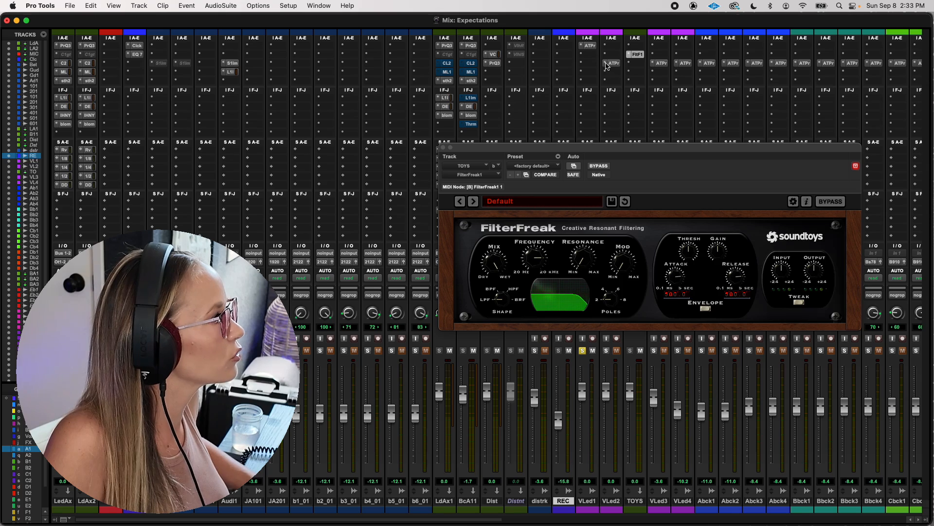
click(621, 46)
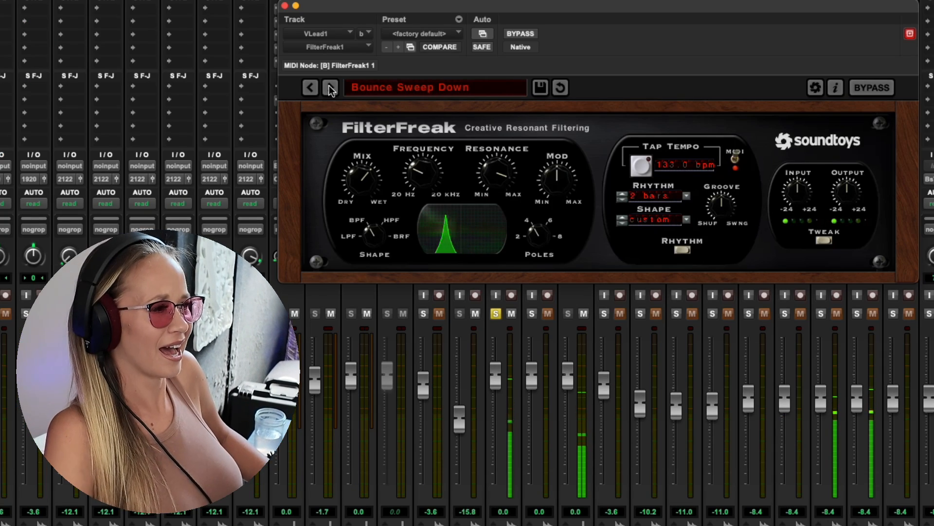
click(331, 89)
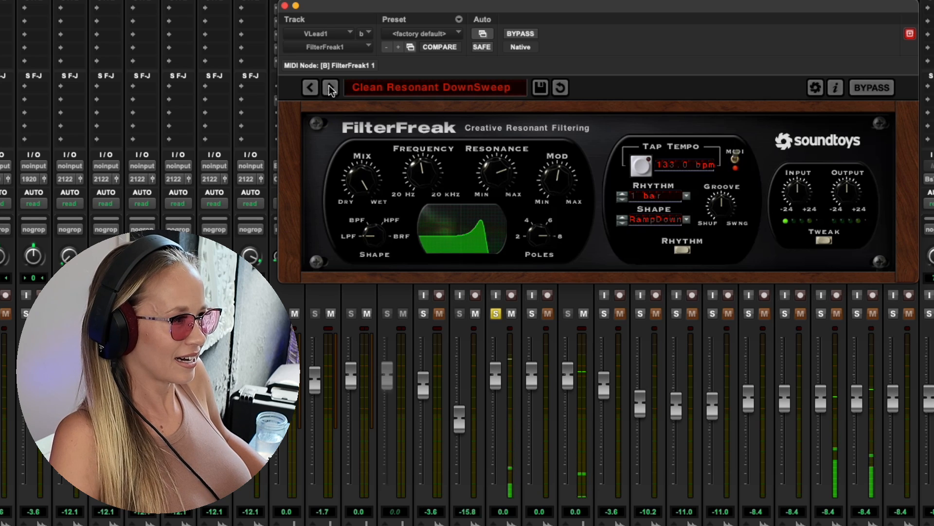
click(331, 89)
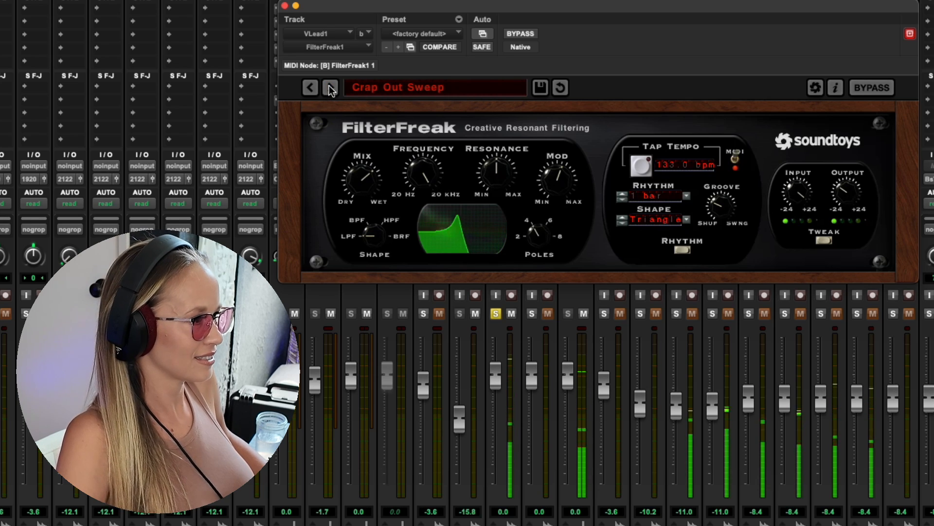
click(330, 88)
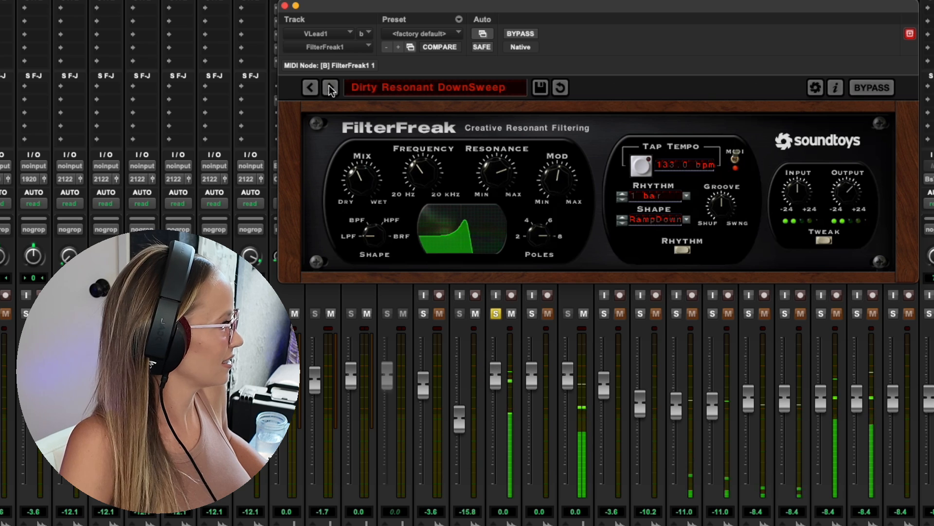
click(331, 88)
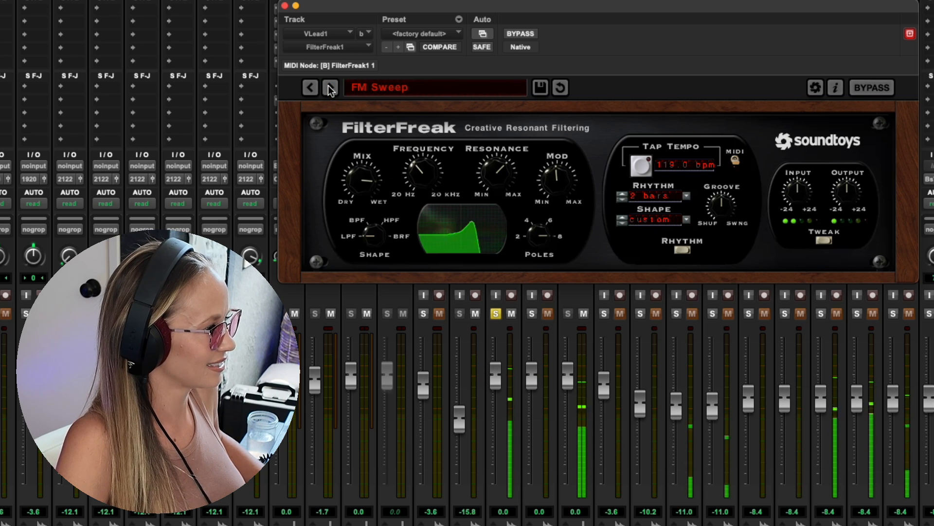
click(331, 89)
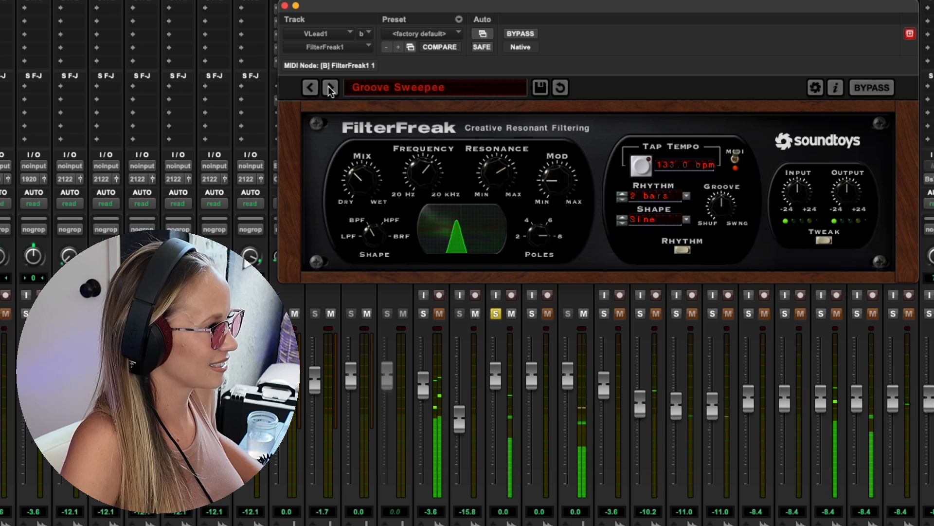
click(331, 89)
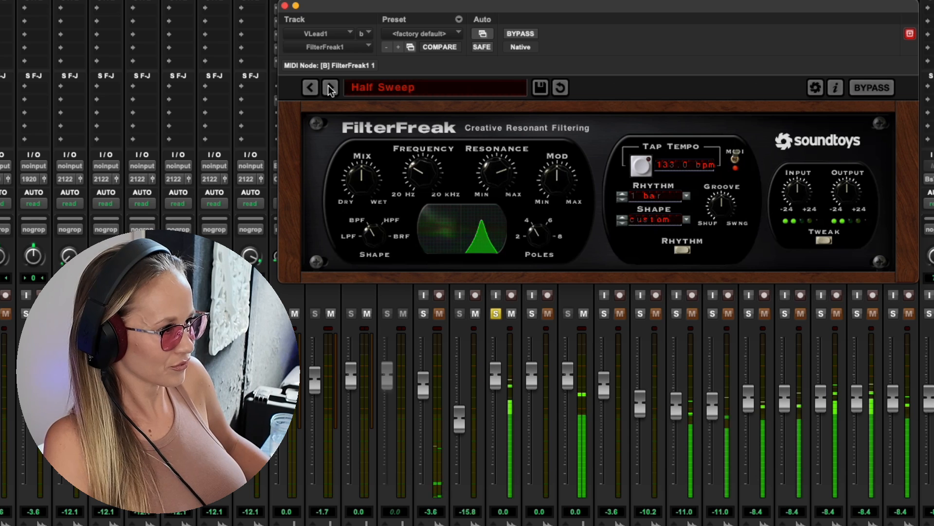
click(331, 88)
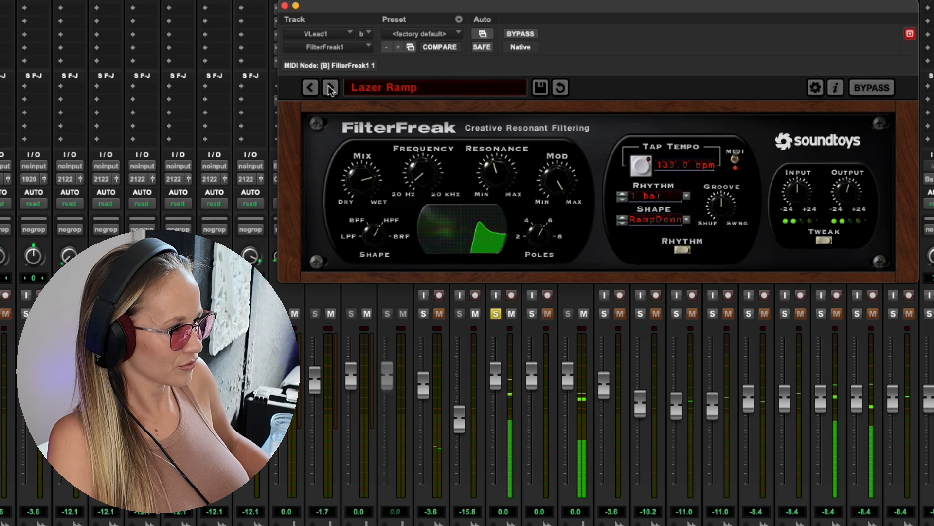
click(331, 88)
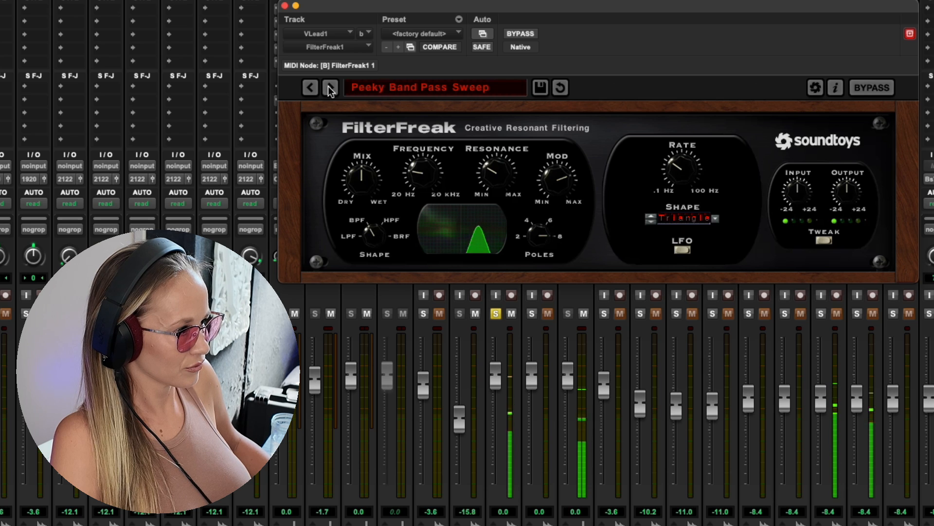
- Audition the remaining FilterFreak1 sweep presets on VLead1 from Pointy Downer Ramp through Tweezy Sweep, ending on 16 Step Rhythm
click(331, 89)
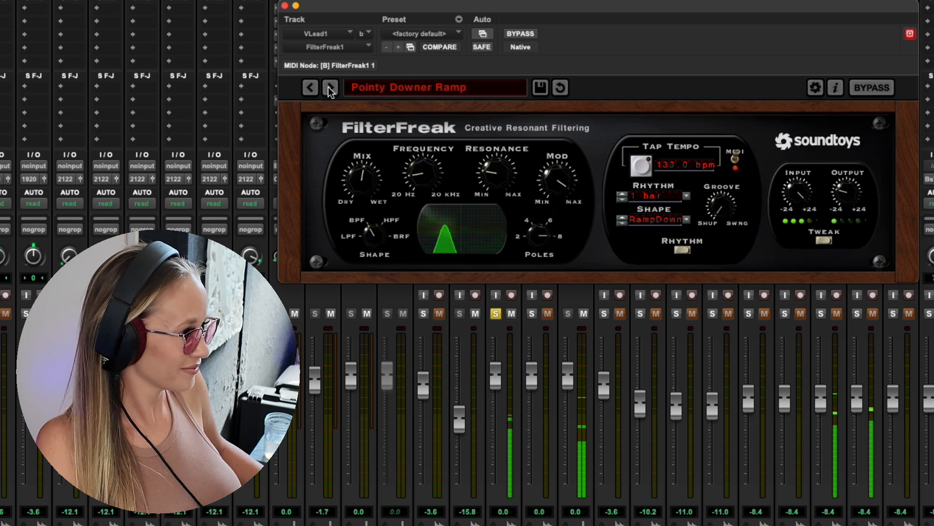
click(330, 88)
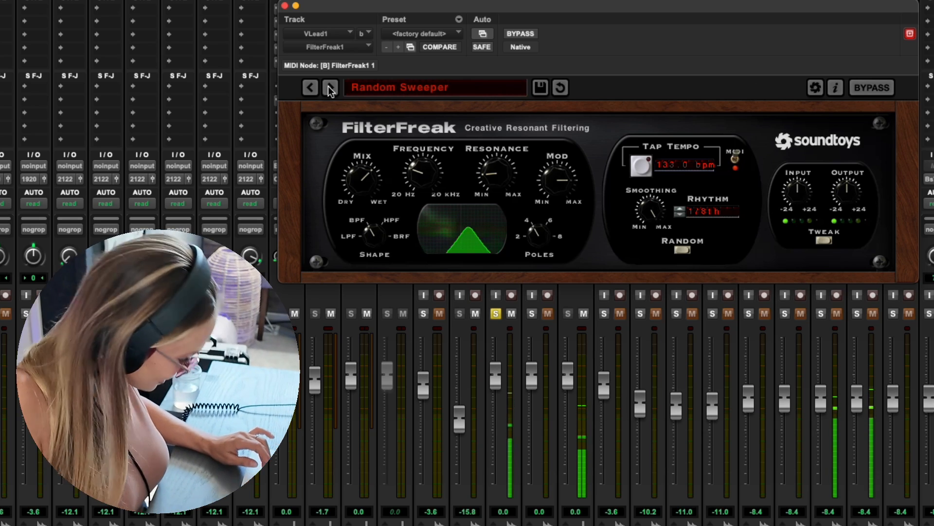
click(330, 87)
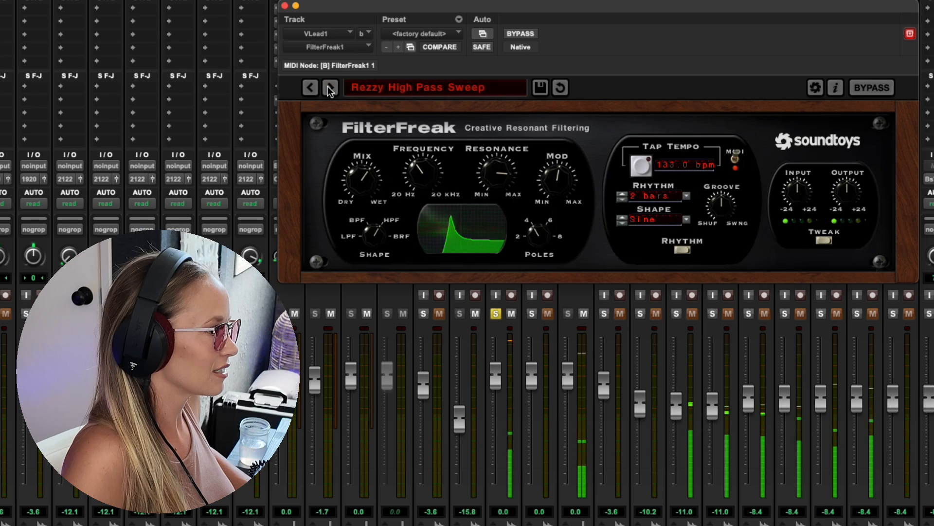
click(330, 88)
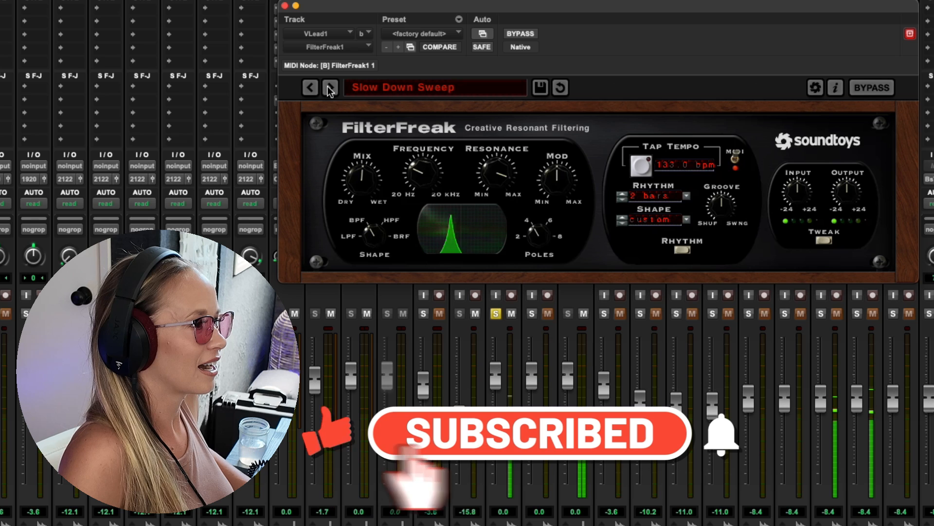
click(330, 87)
click(330, 87)
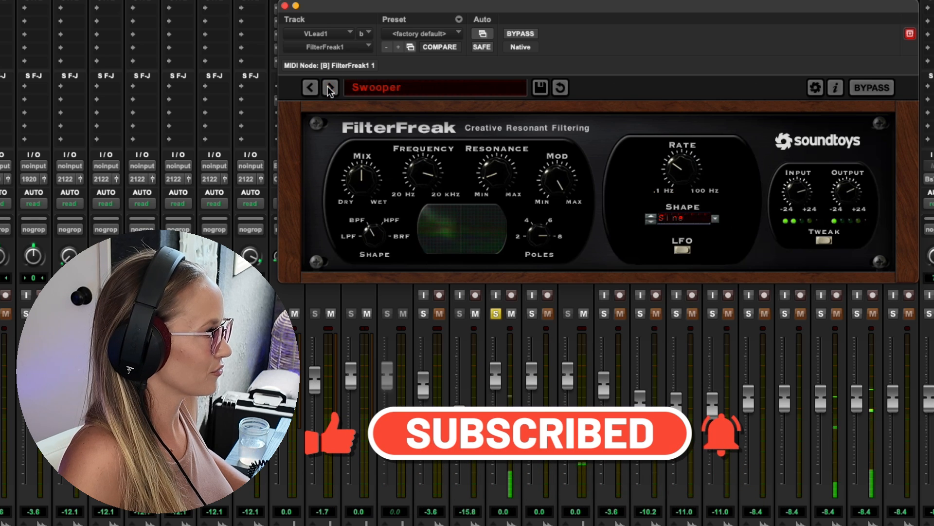
click(330, 88)
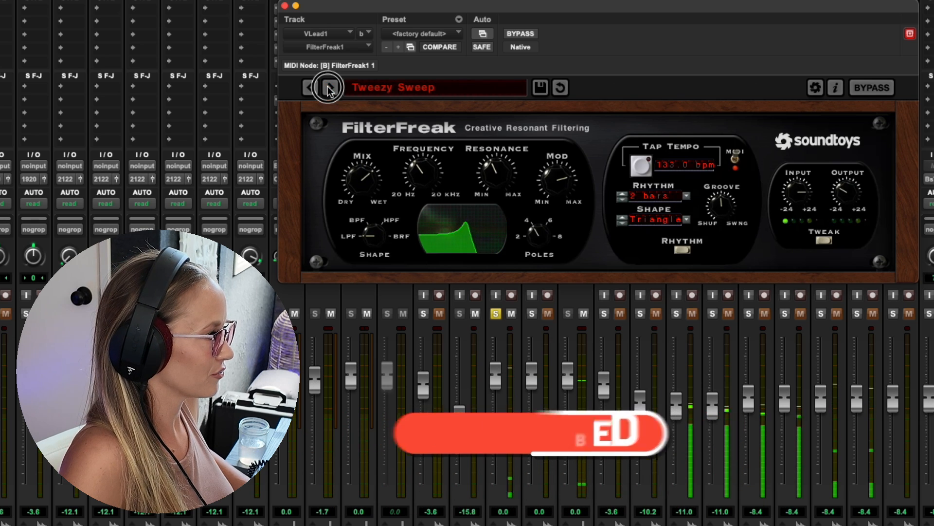
click(330, 87)
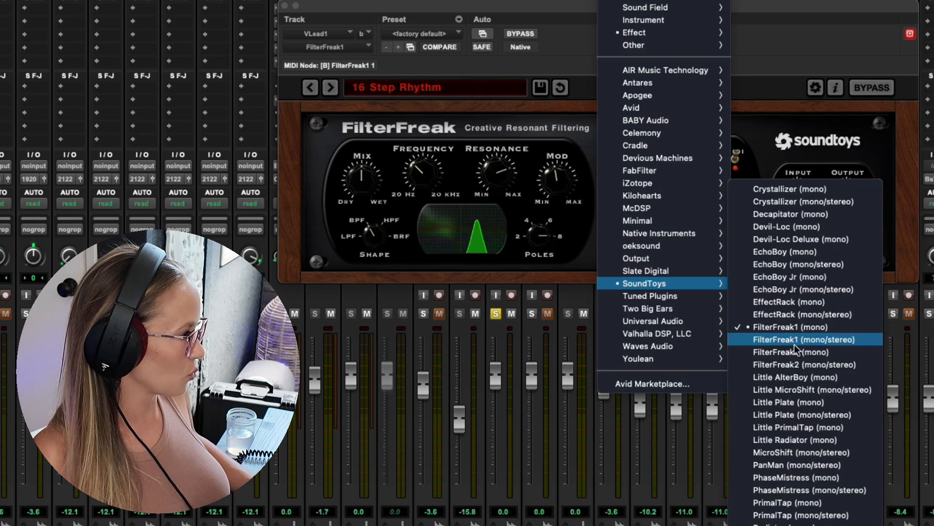
- Replace FilterFreak1 on VLead1 with FilterFreak2 (mono) and audition its presets from ComeTogether through Hi and Bye
click(797, 351)
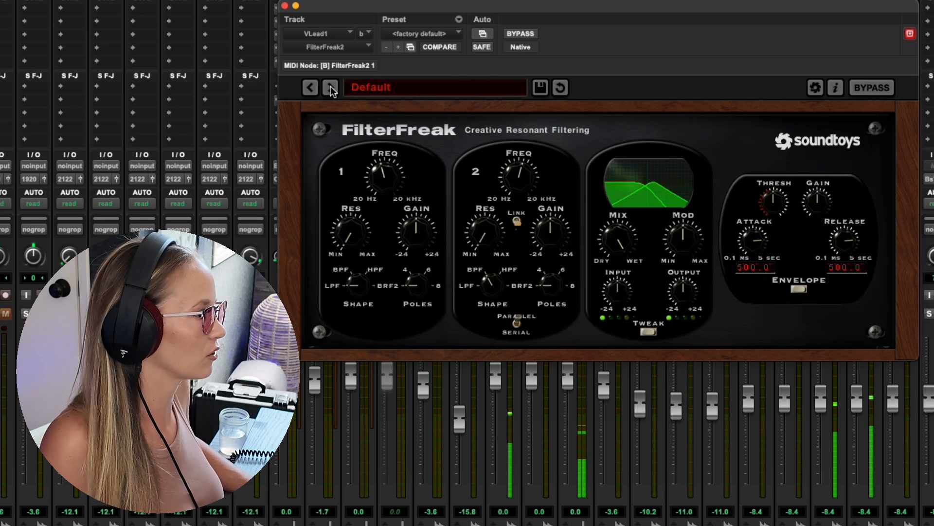
click(331, 87)
click(331, 87)
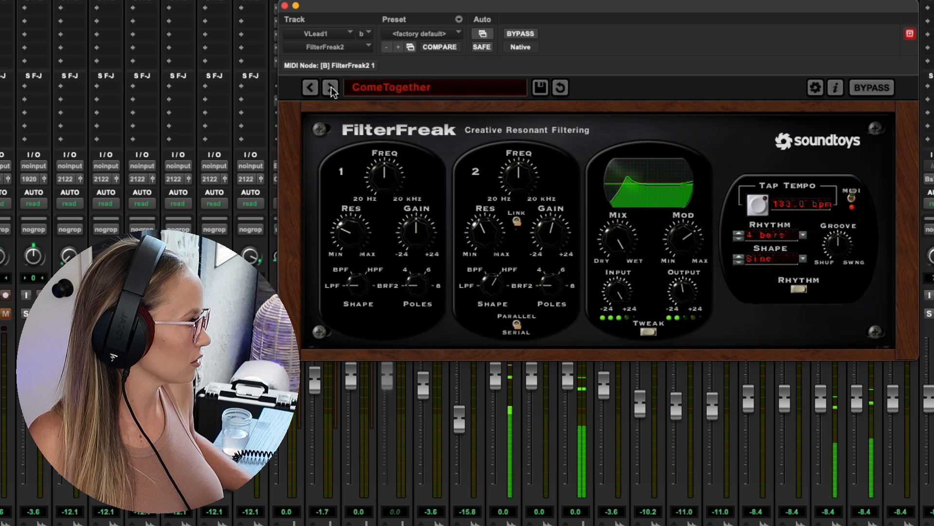
click(331, 88)
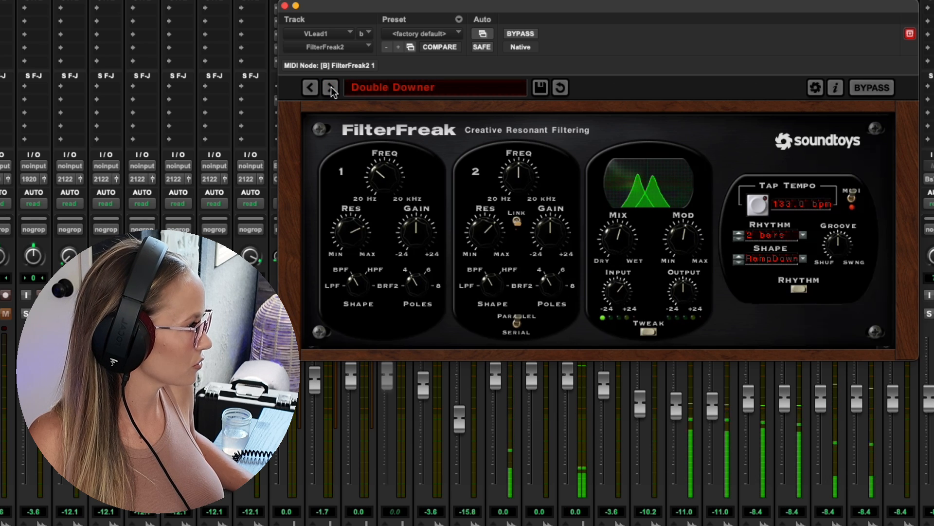
click(331, 88)
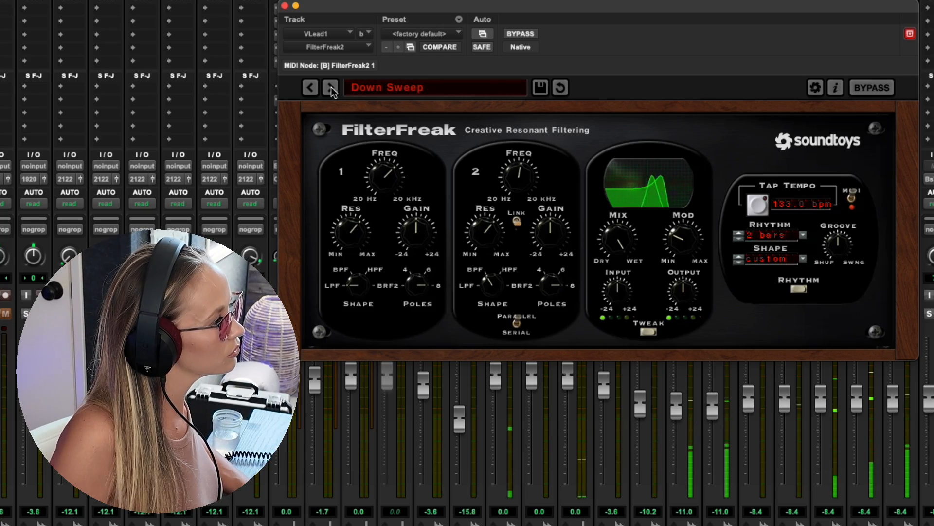
click(331, 88)
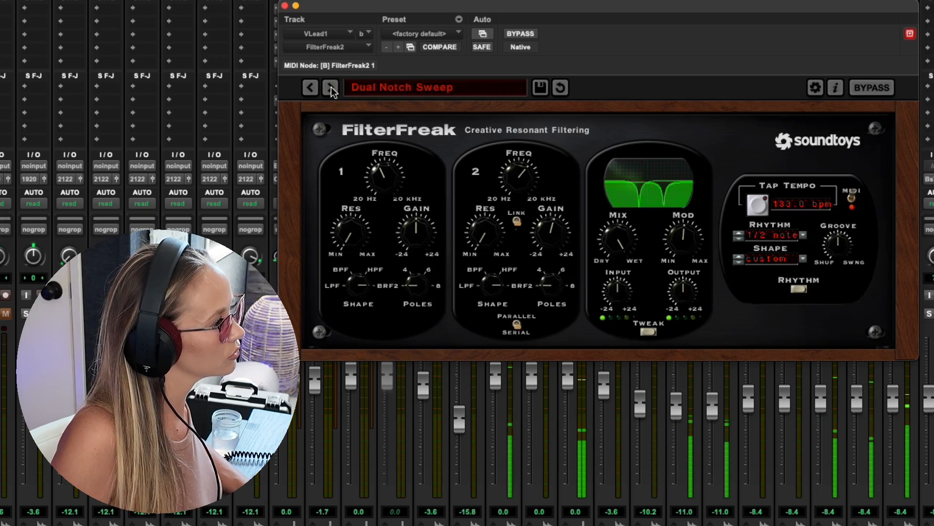
click(331, 88)
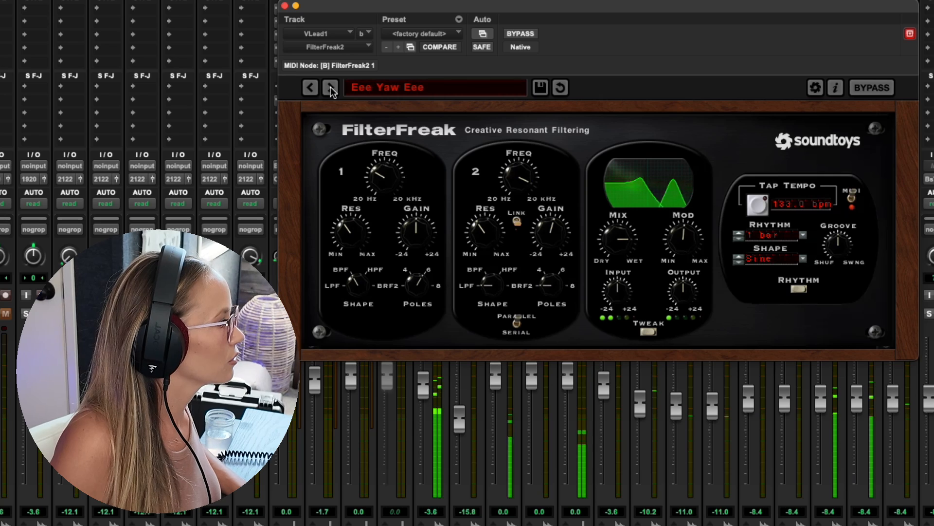
click(330, 88)
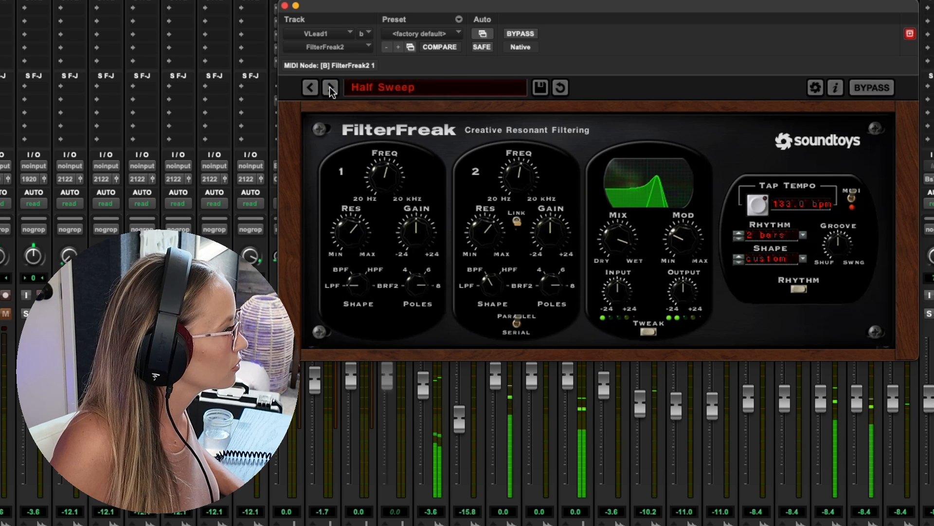
click(330, 88)
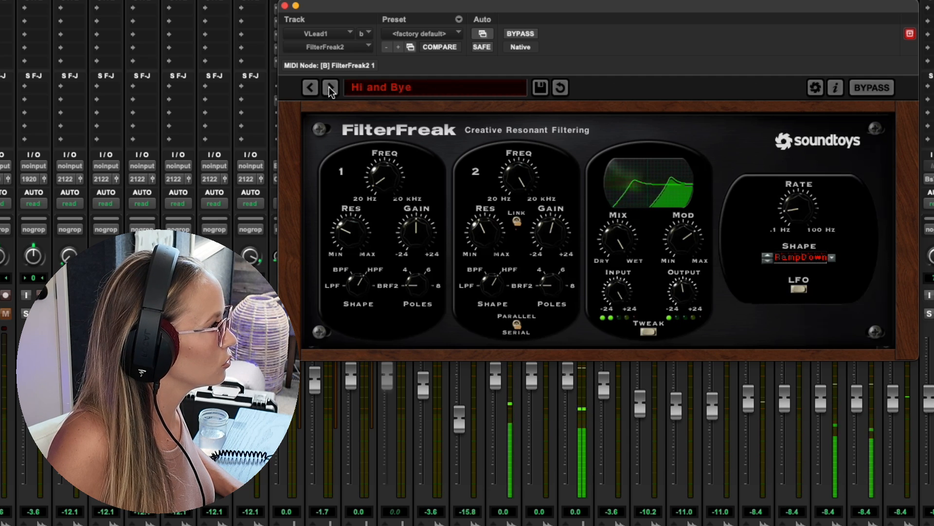
click(329, 86)
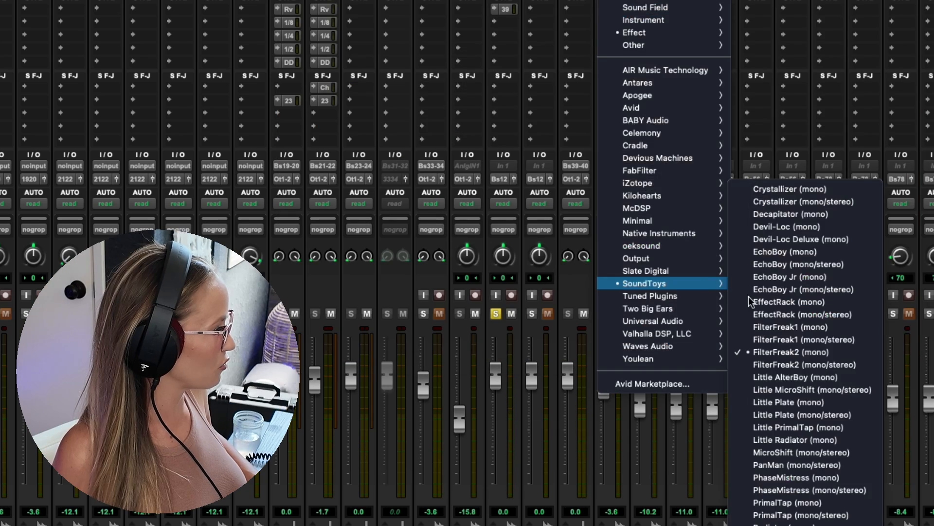
- Replace FilterFreak2 on VLead1 with Little AlterBoy (mono)
click(795, 376)
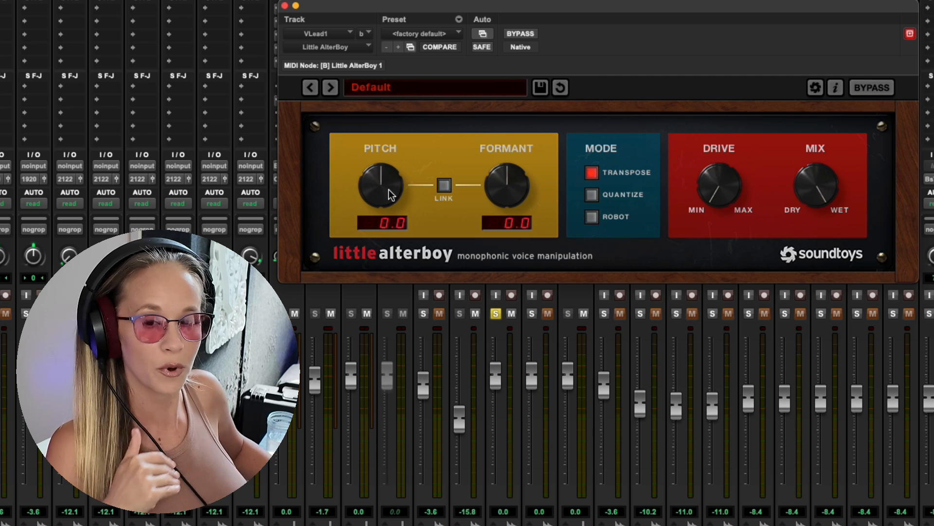
- Try Little AlterBoy on VLead1 with pitch and formant at -12.0, and with pitch 0.0 and formant -4.4
drag(388, 189, 388, 209)
drag(503, 177, 503, 199)
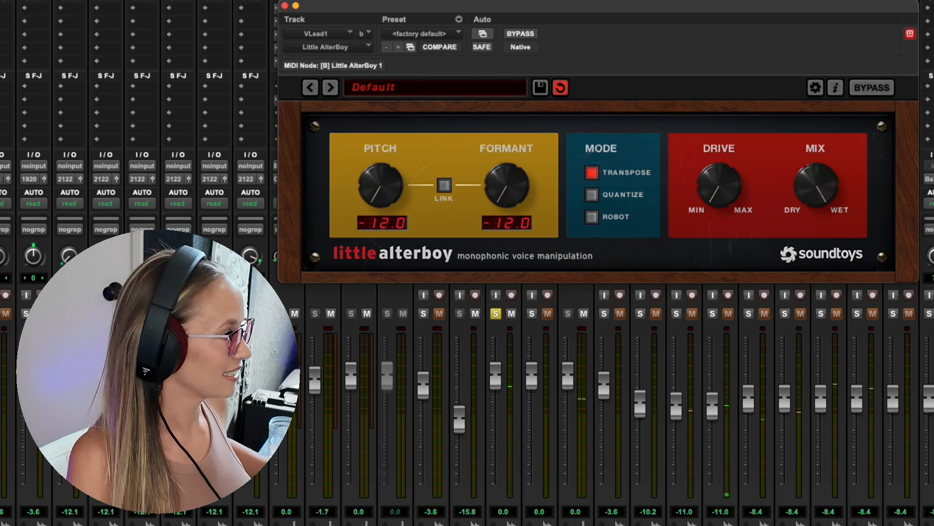
alt+click(383, 185)
drag(524, 171, 493, 121)
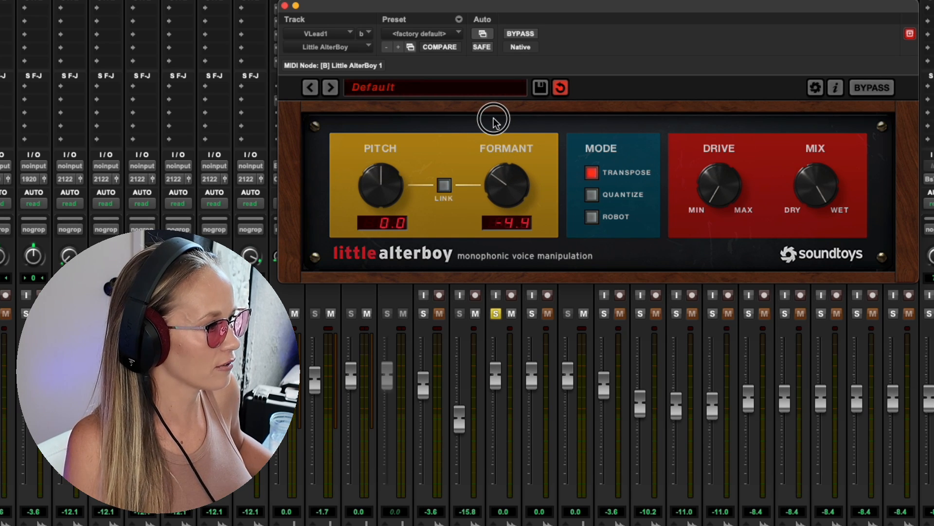
key(space)
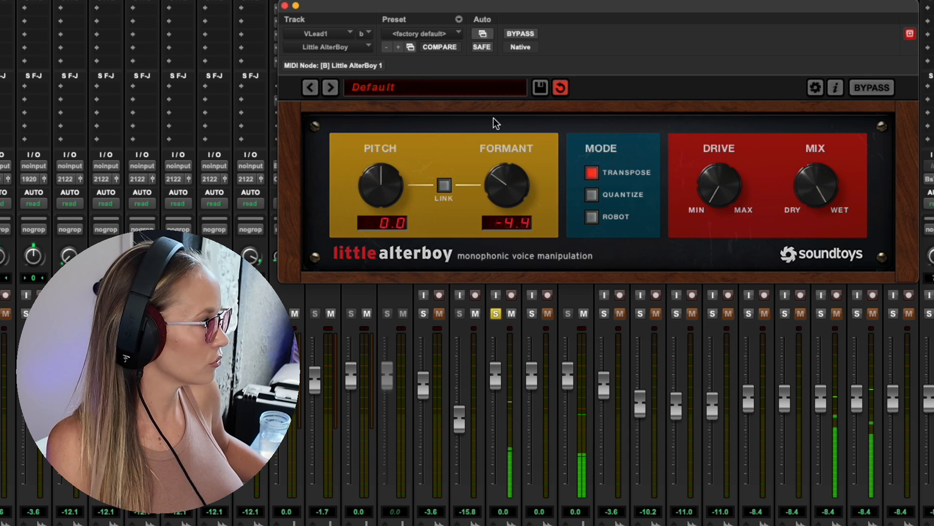
- Audition Little AlterBoy's presets on VLead1 from 01 Hard Tuner through 05 Rich 5ths
click(413, 88)
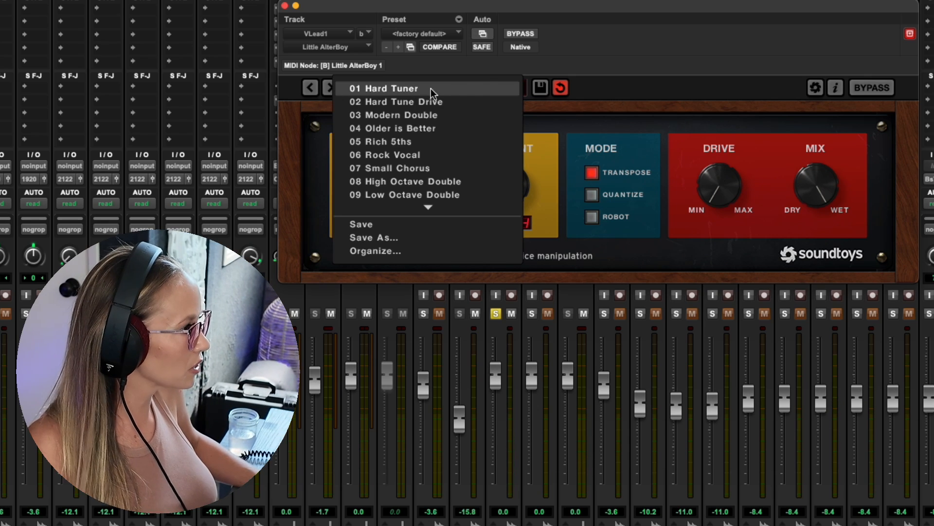
click(475, 89)
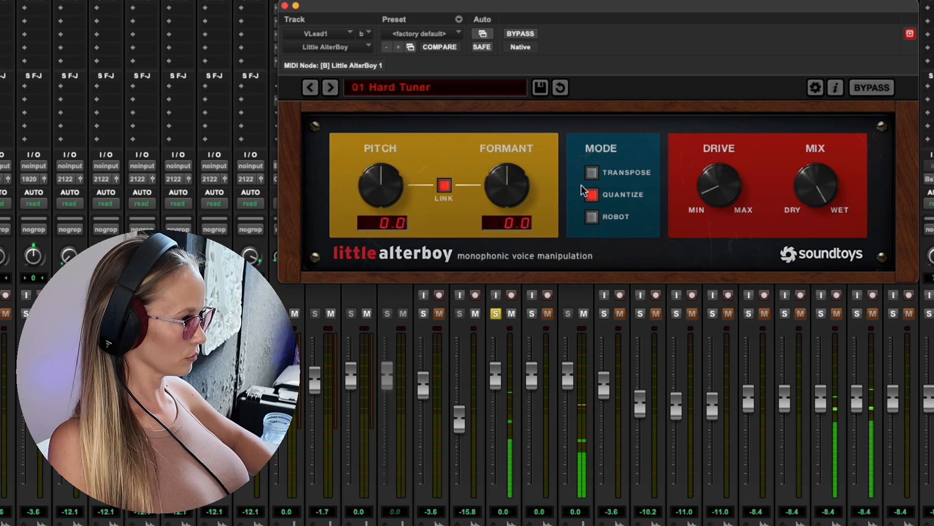
click(331, 88)
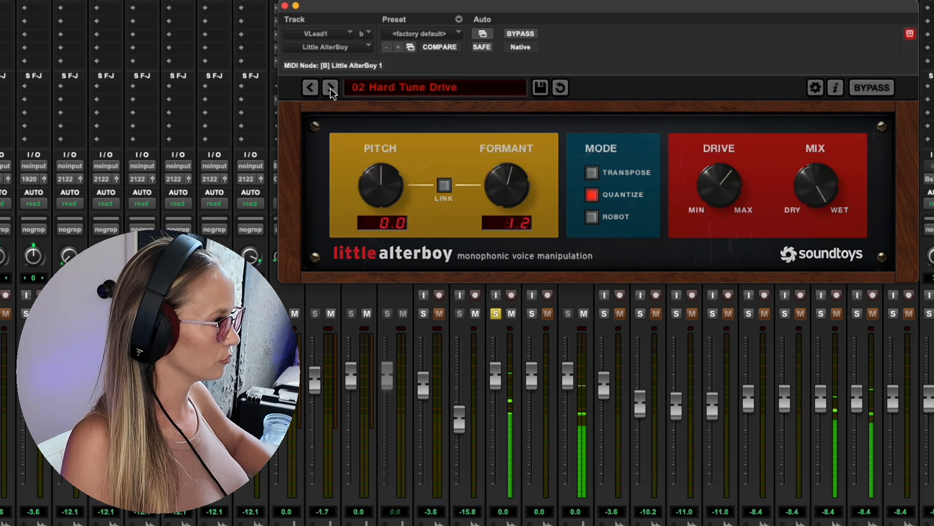
click(331, 88)
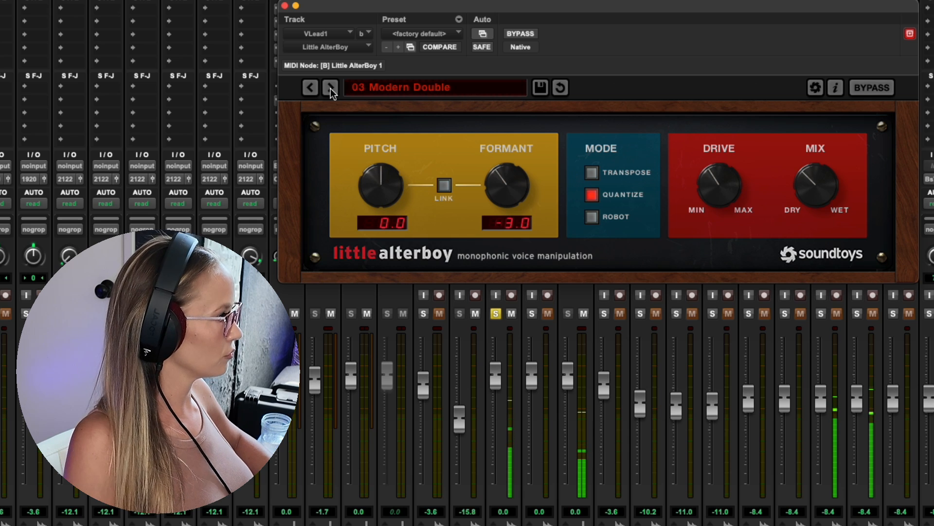
click(330, 88)
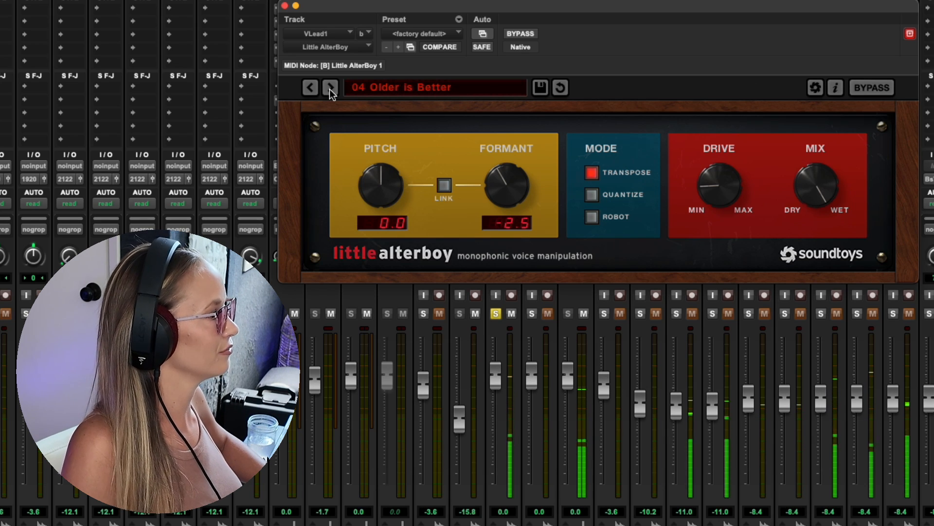
click(330, 88)
click(330, 89)
click(311, 89)
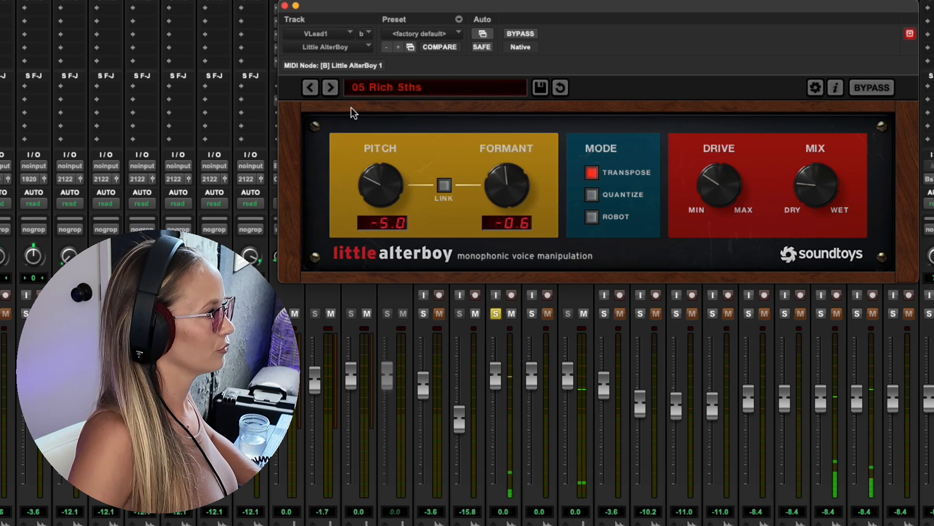
- Audition Little AlterBoy's remaining presets on VLead1 from 06 Rock Vocal through 11 Robotic
click(334, 89)
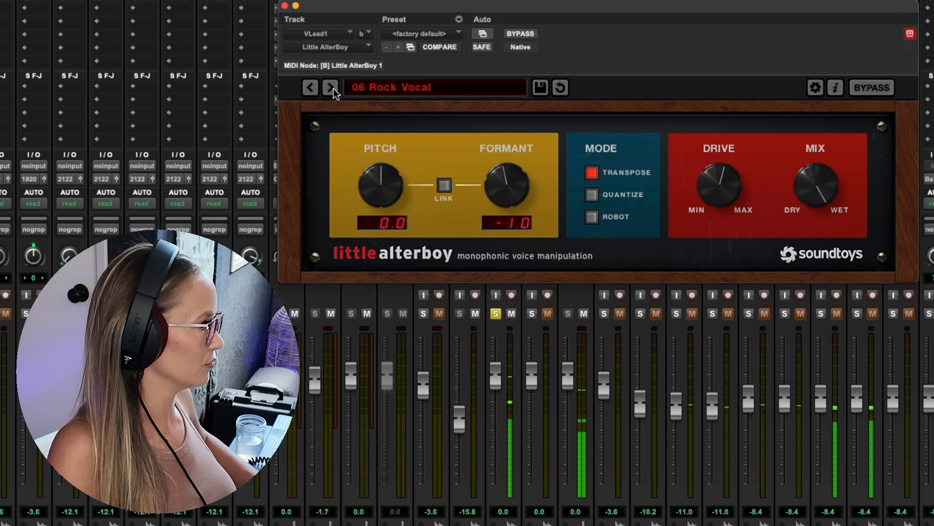
click(334, 89)
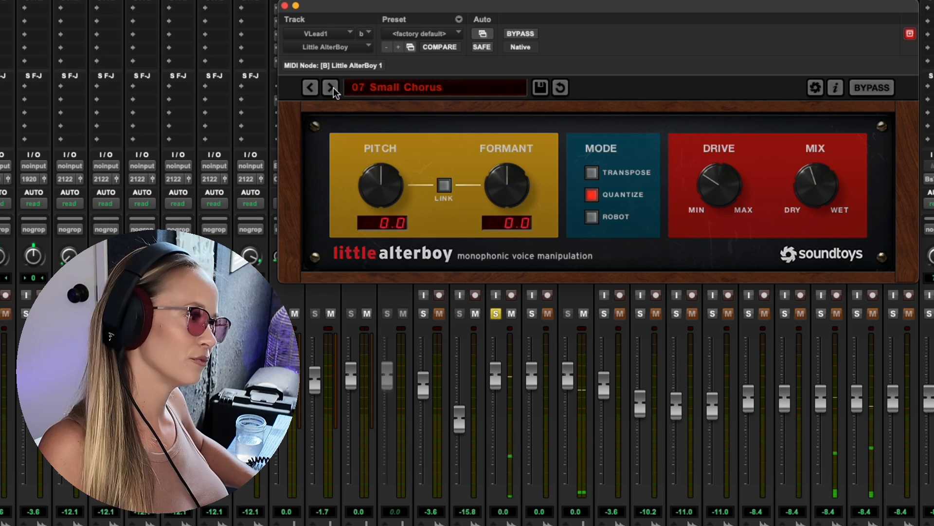
click(332, 89)
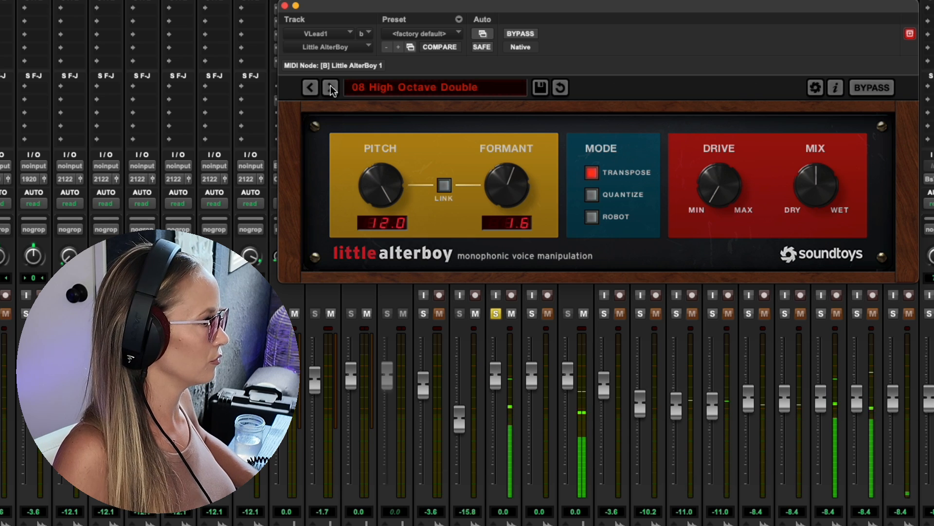
click(331, 88)
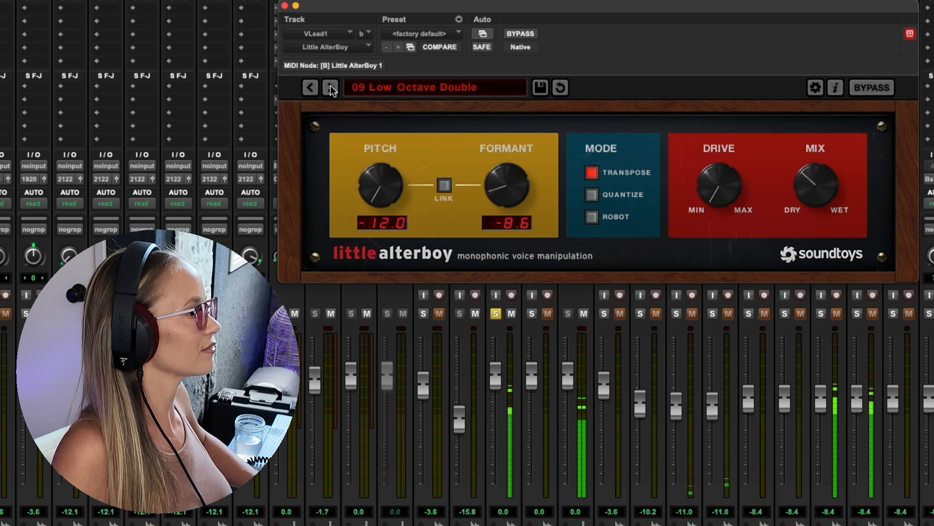
click(331, 89)
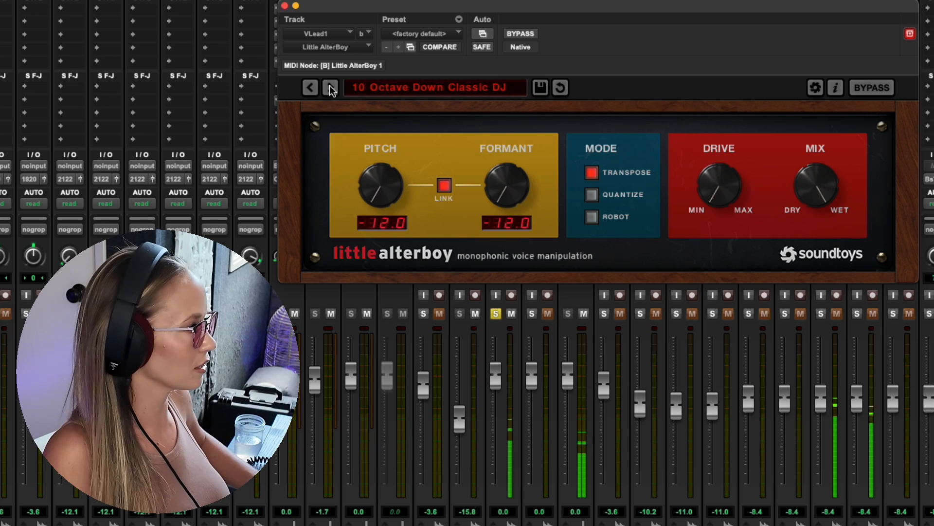
click(330, 88)
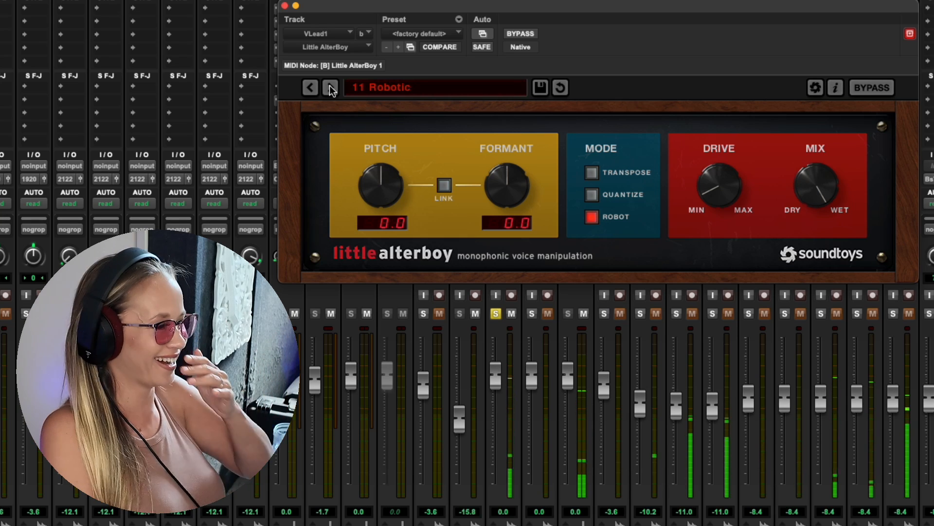
click(330, 88)
- Replace Little AlterBoy on VLead1 with Little Plate (mono/stereo) and audition its A Perfect Plate and Air Plate presets
click(285, 6)
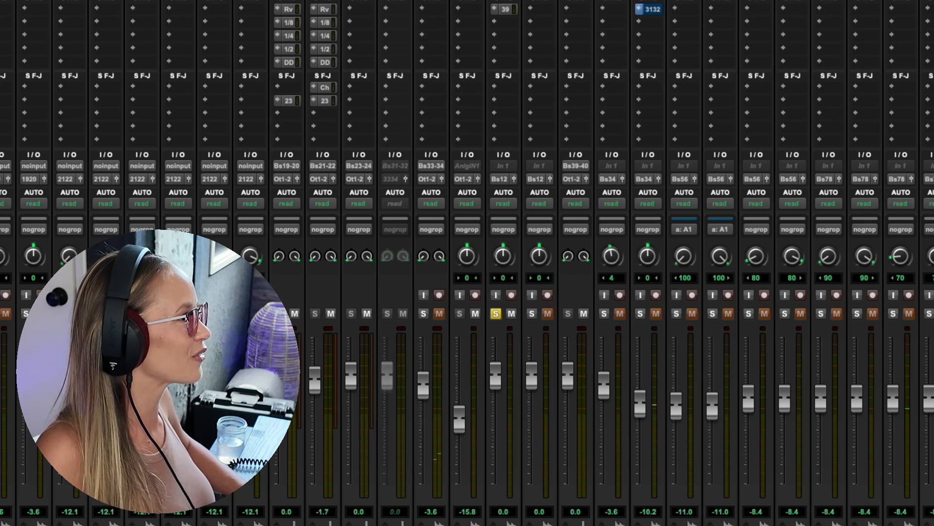
click(494, 1)
mouse_move(710, 284)
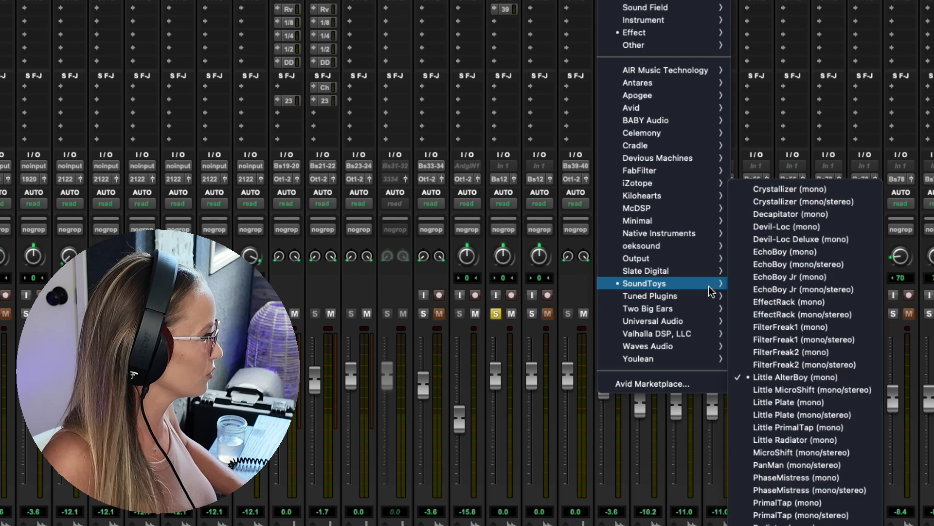
click(803, 413)
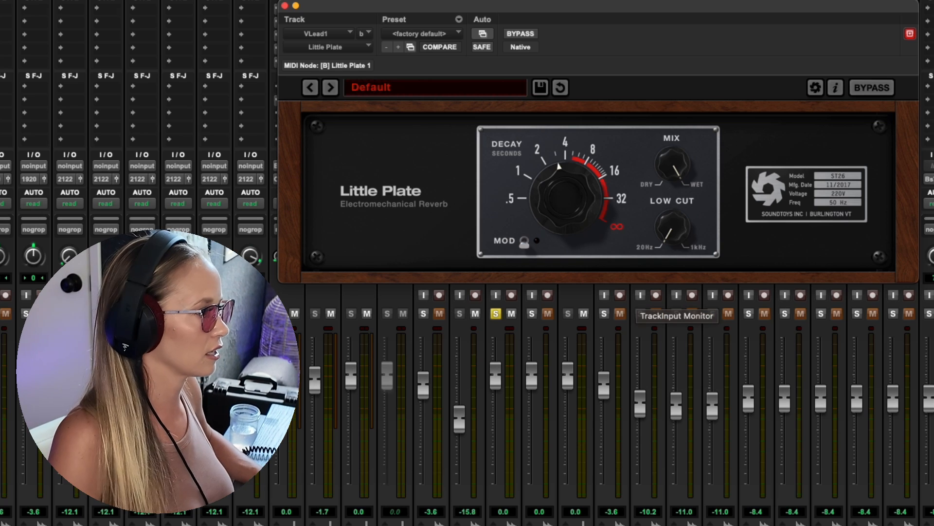
key(space)
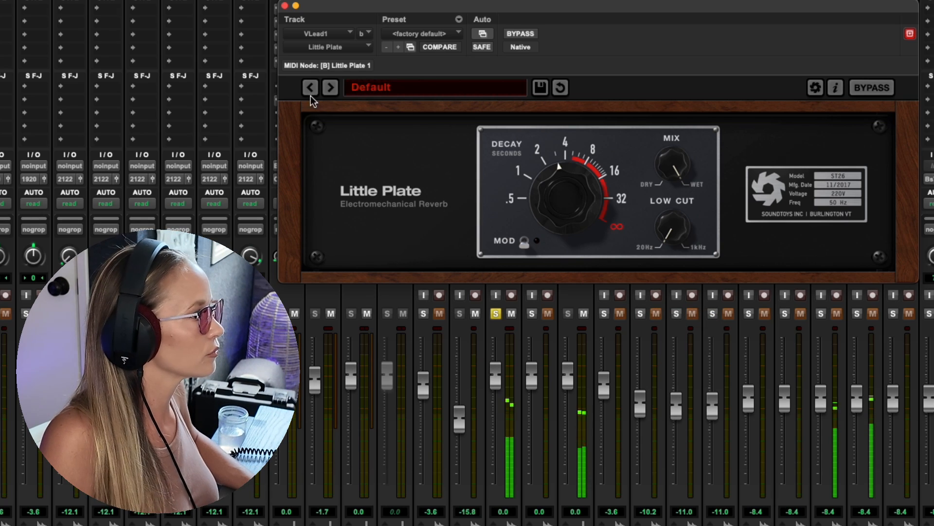
click(330, 87)
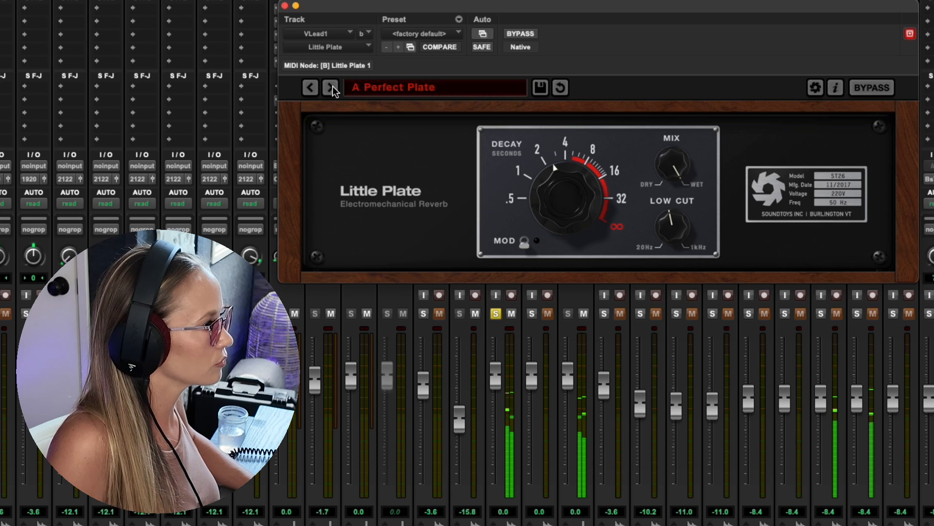
click(331, 87)
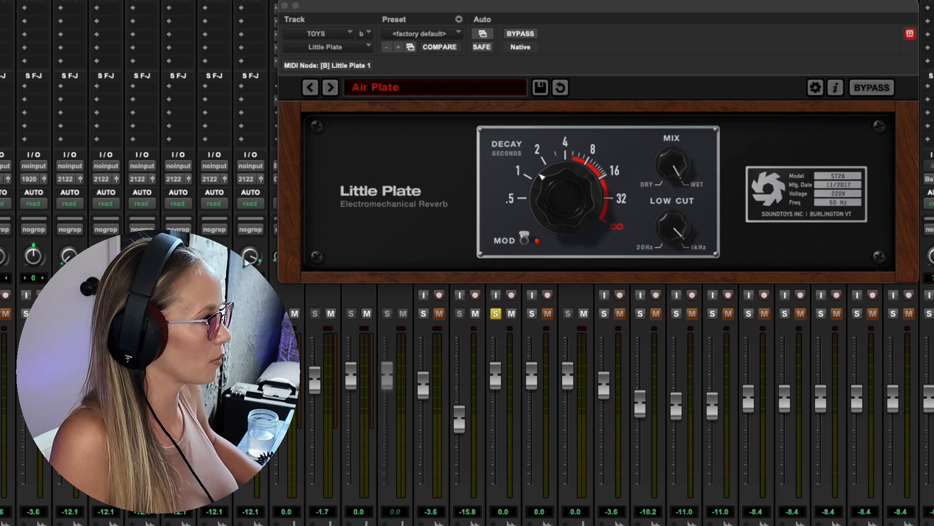
- Set VLead1's send to Bus 39-40 to about 0 dB and audition Little Plate on TOYS from Everyday Plate through Thin For A Second
drag(290, 20, 444, 93)
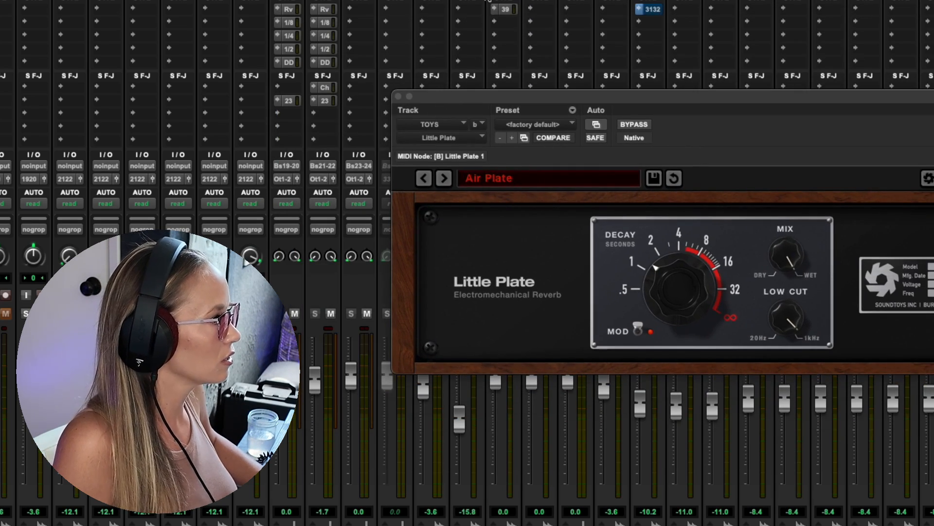
click(503, 11)
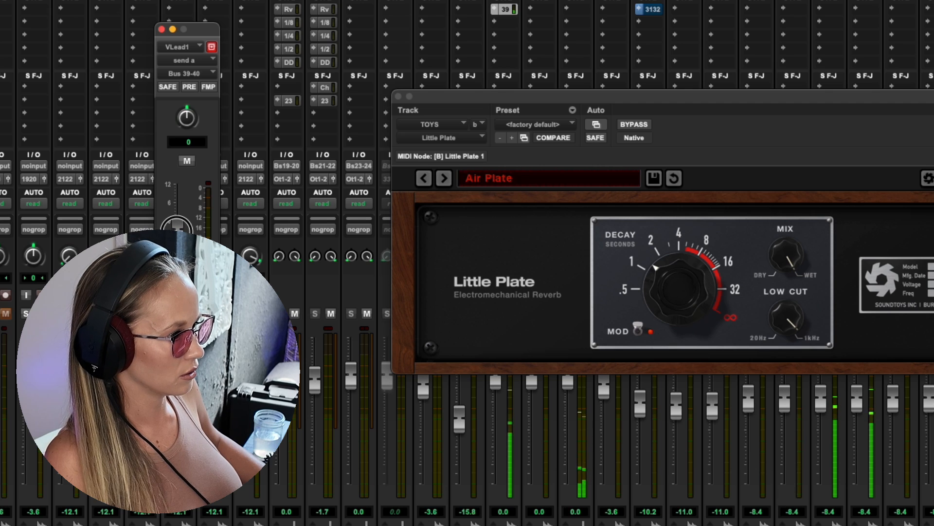
click(446, 179)
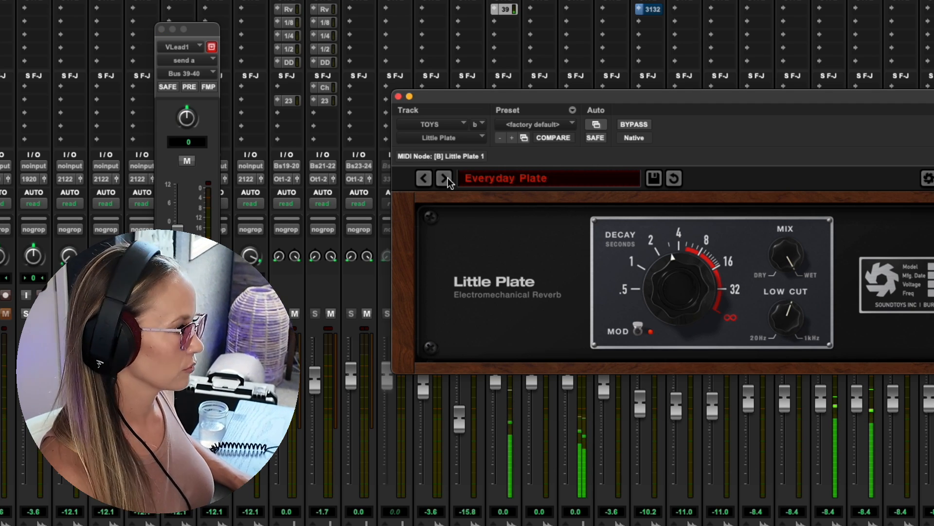
click(448, 177)
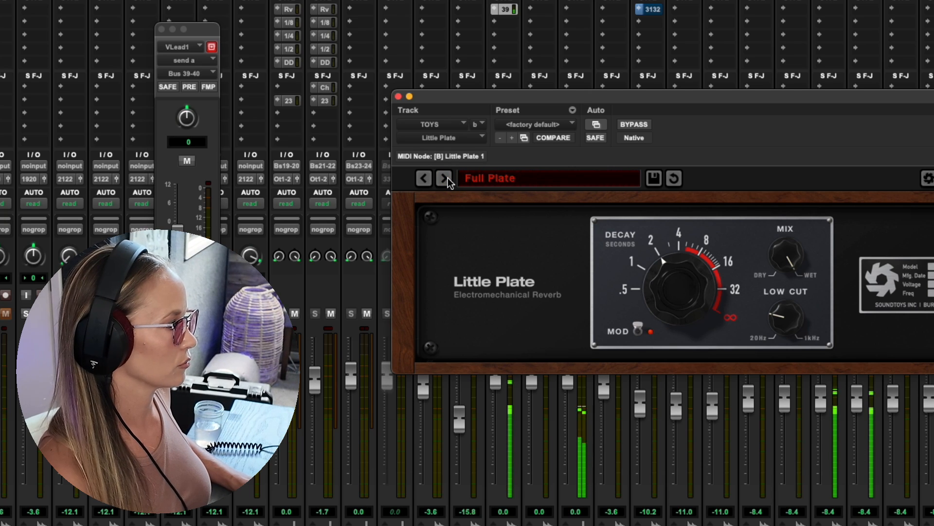
click(447, 177)
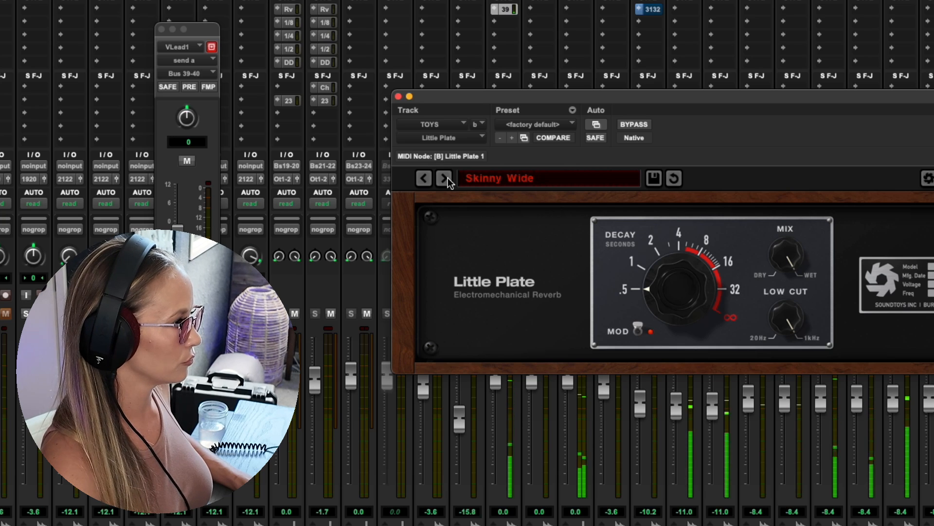
click(447, 177)
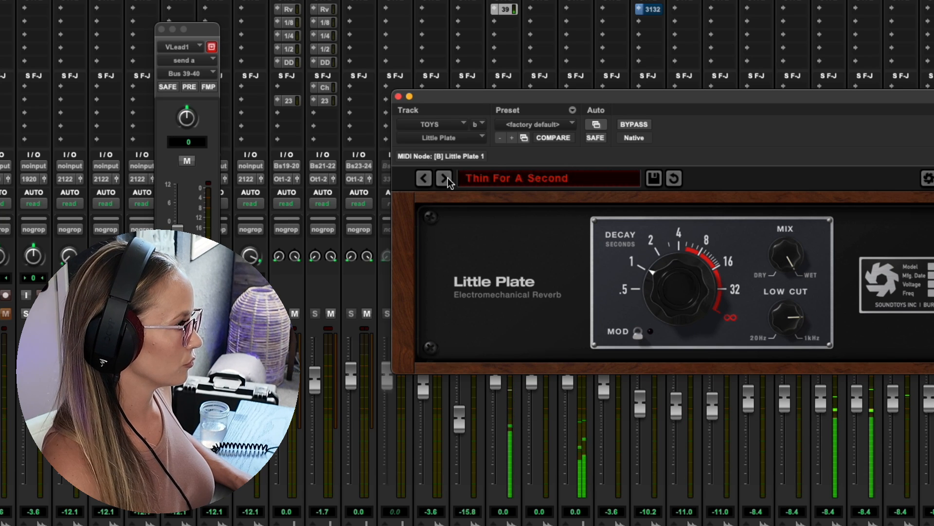
- Audition Little Plate's drum presets on TOYS from Fat One Time through Too Second Drums
click(447, 177)
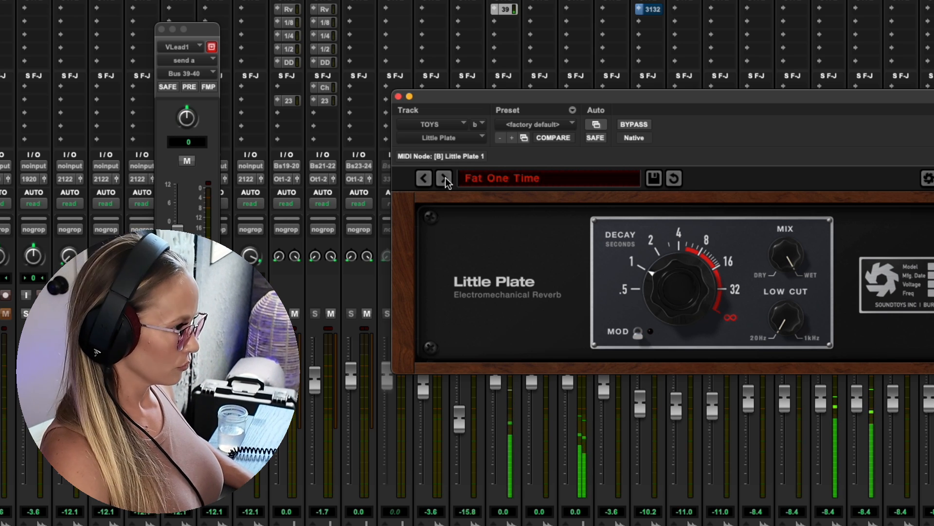
click(445, 178)
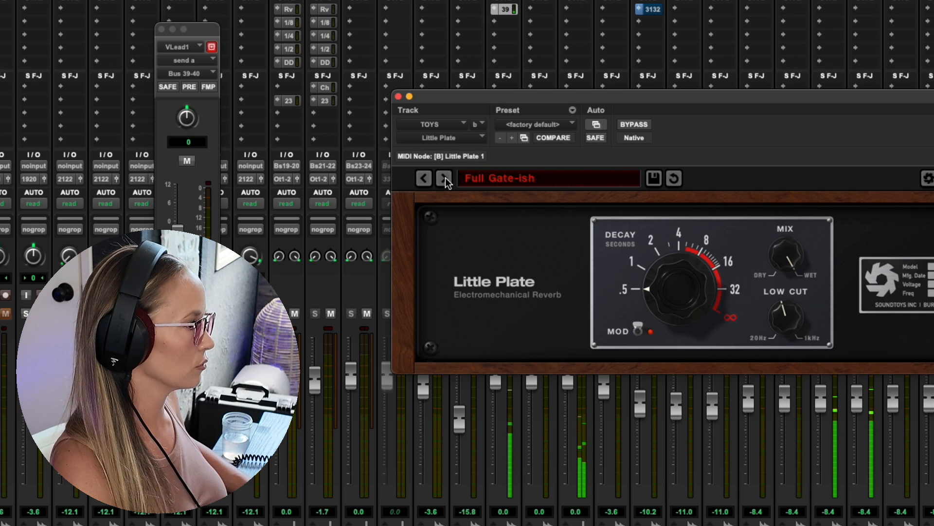
click(445, 177)
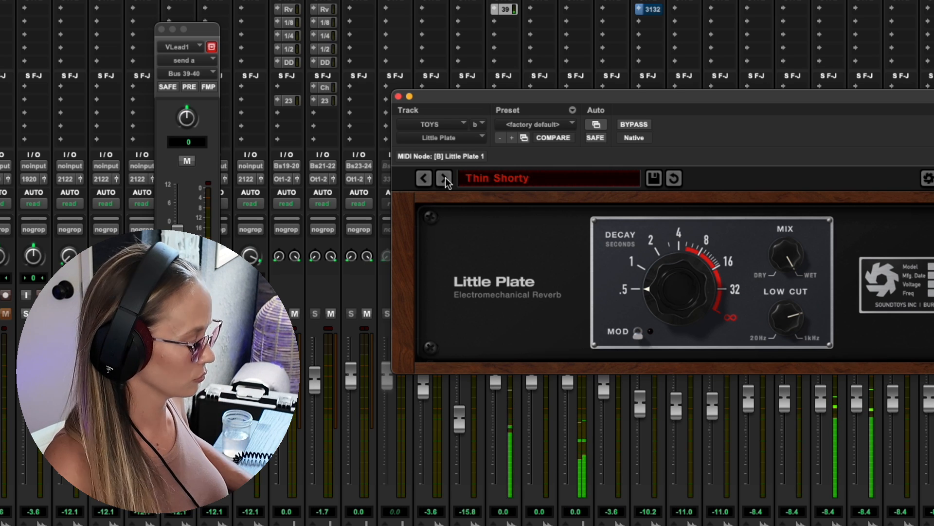
click(446, 177)
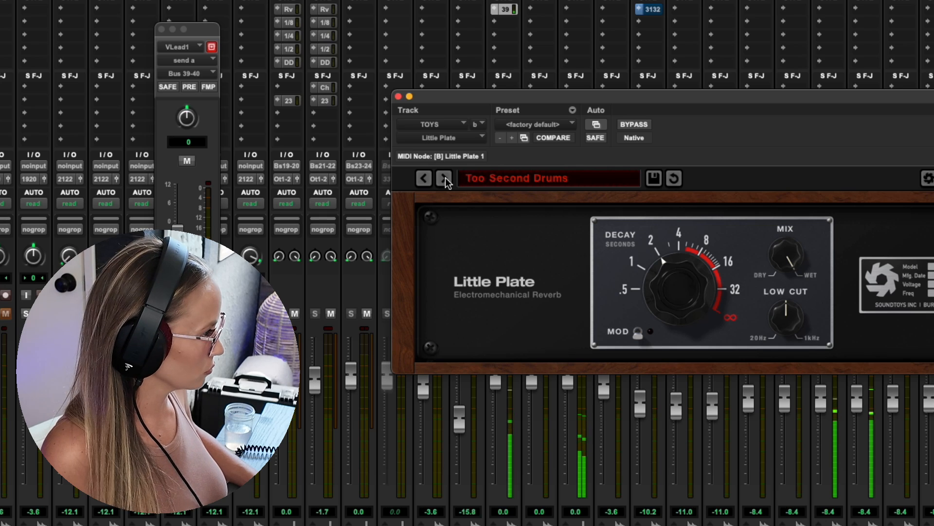
click(445, 177)
- Audition the Abbeys Aerie and Air Space presets from Little Plate's 04 Extreme folder on TOYS
click(499, 180)
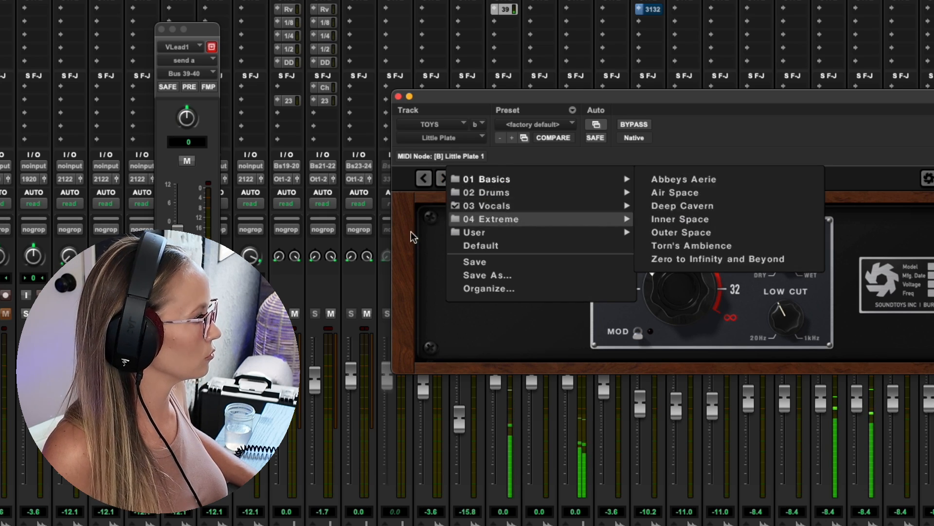
click(429, 241)
click(475, 178)
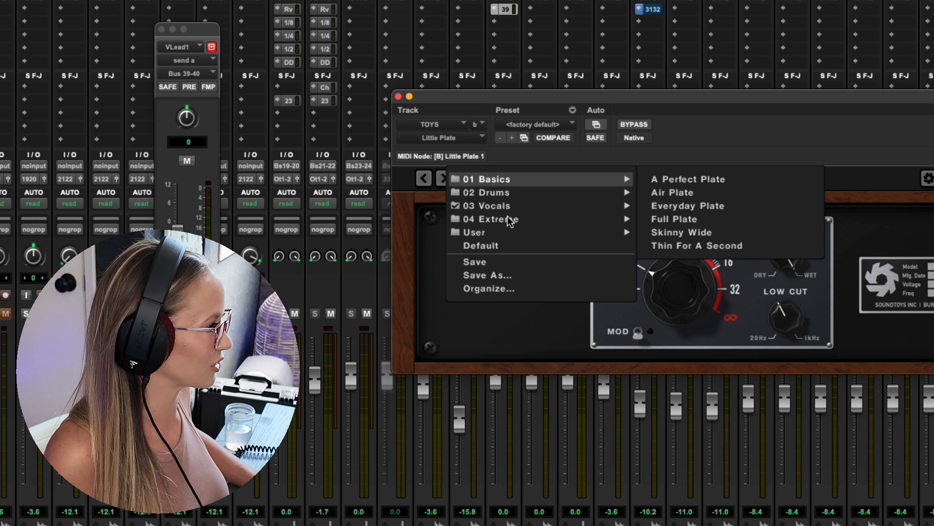
mouse_move(509, 222)
click(684, 179)
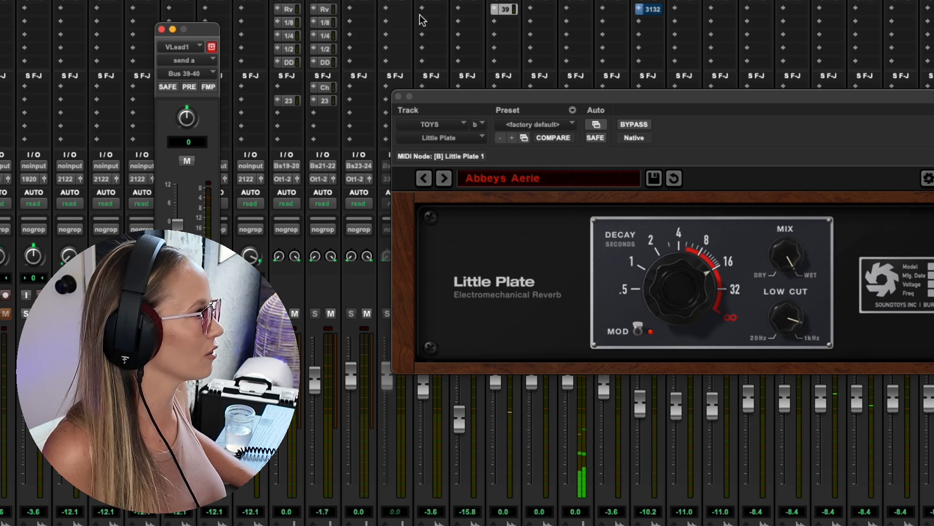
click(444, 179)
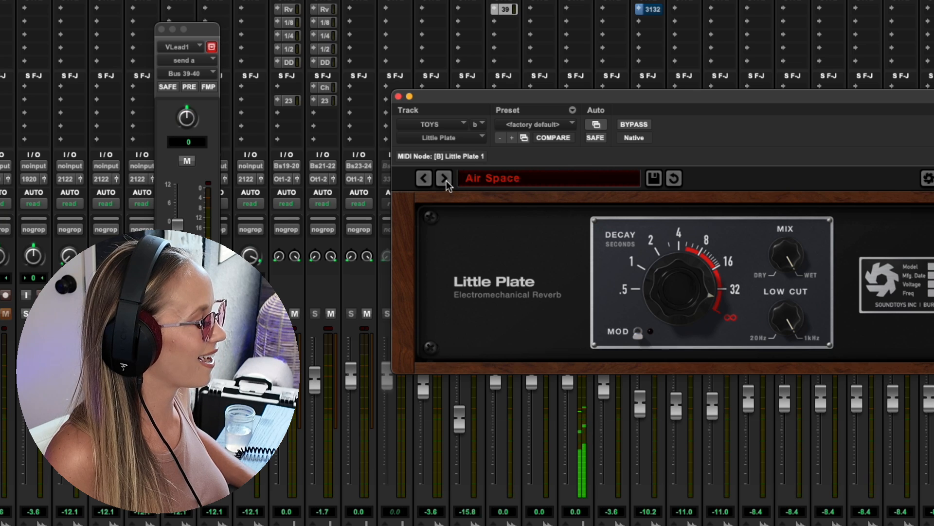
- Audition Little Plate's Deep Cavern and Inner Space presets on TOYS, continuing to the following preset
click(445, 179)
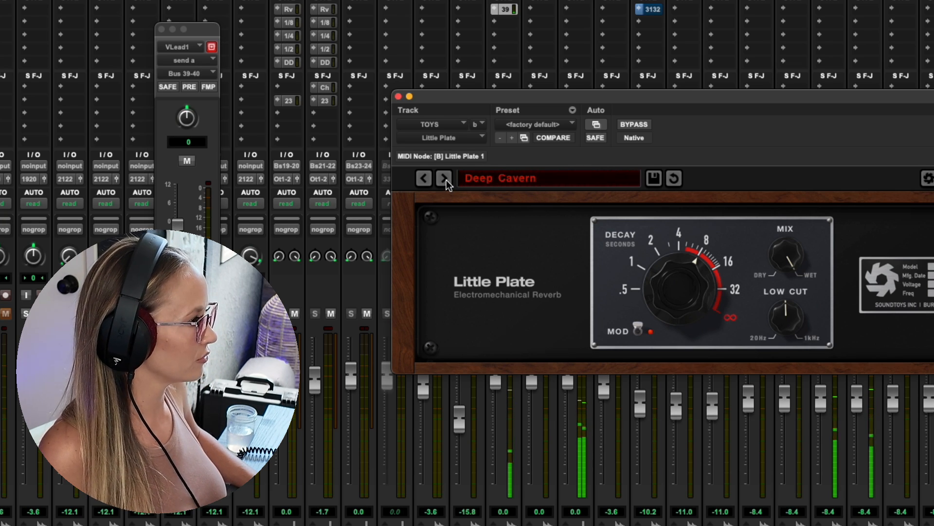
click(445, 178)
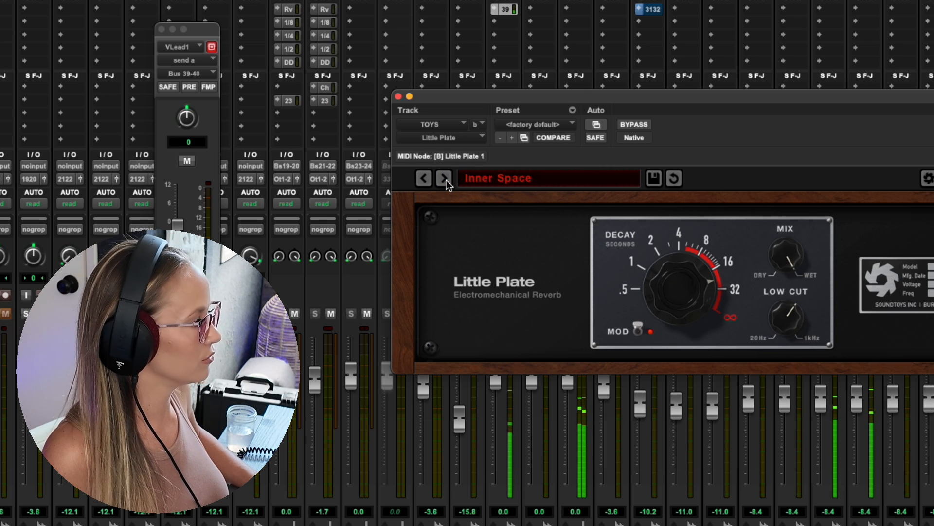
click(445, 178)
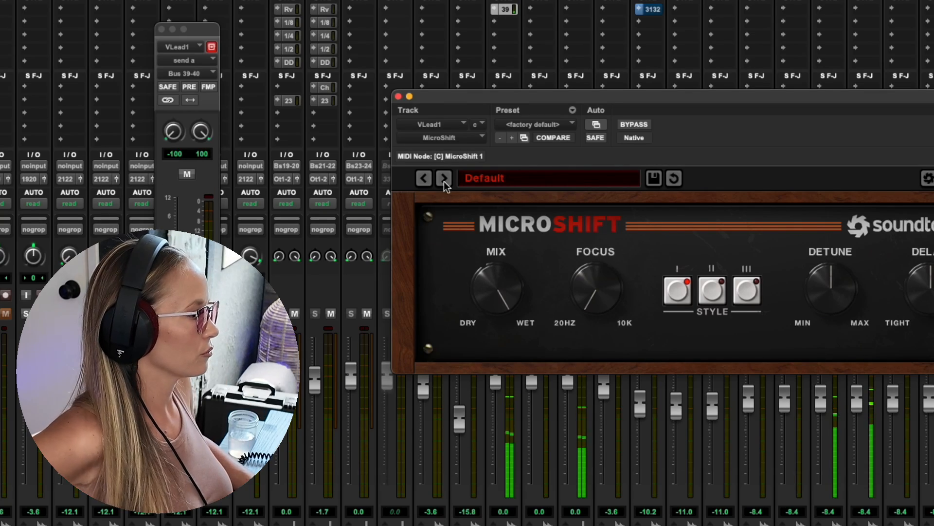
- Audition MicroShift's AcousGtr CleanWide, Air and BGV Thickener presets on VLead1 and switch to the Edit window
click(444, 180)
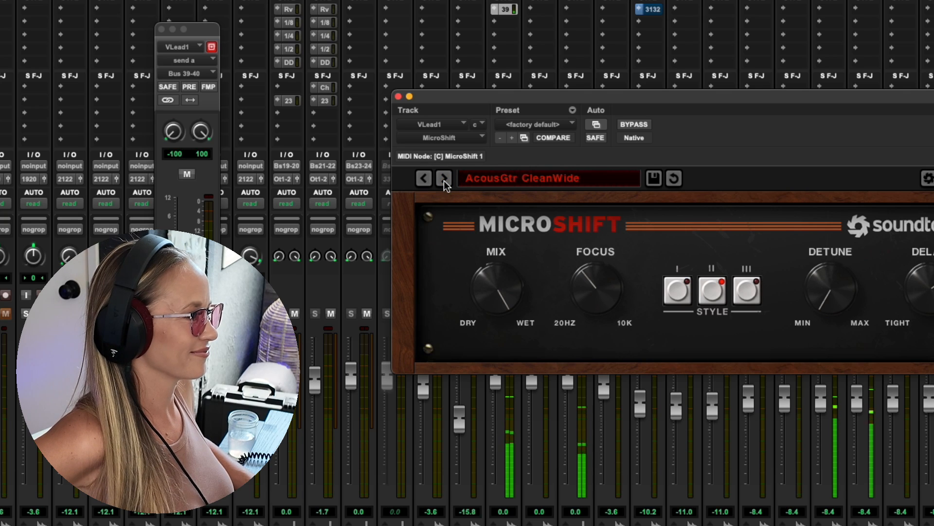
click(444, 179)
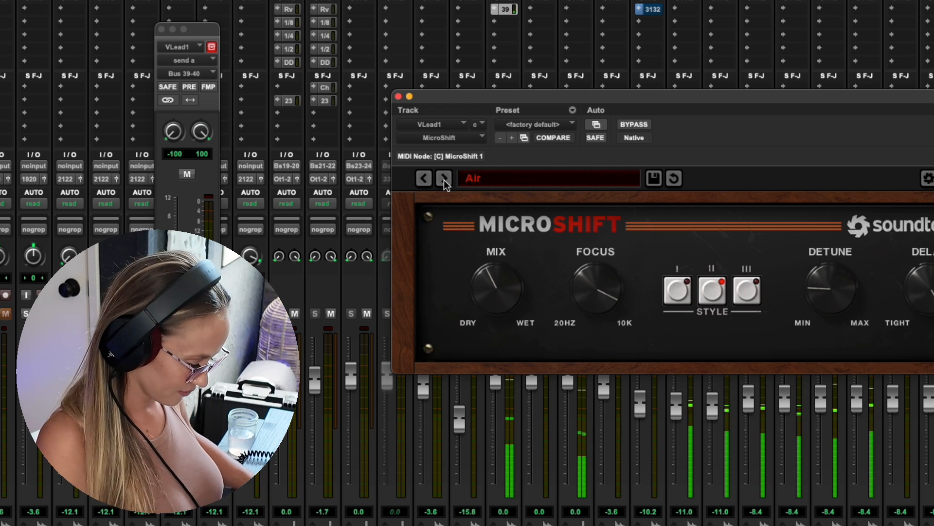
click(443, 180)
key(super+equal)
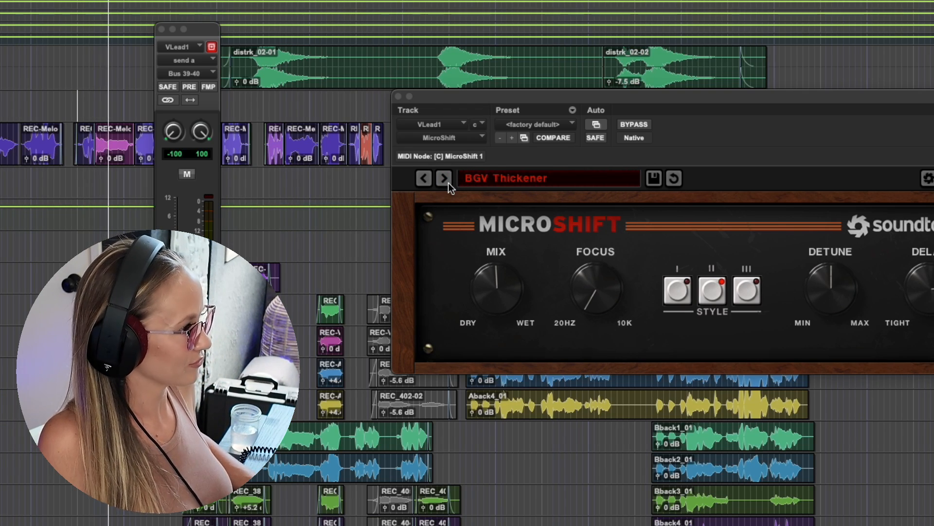
- Audition MicroShift's presets on VLead1 from Double through Lead Spread Mixed and on to the following one
click(448, 182)
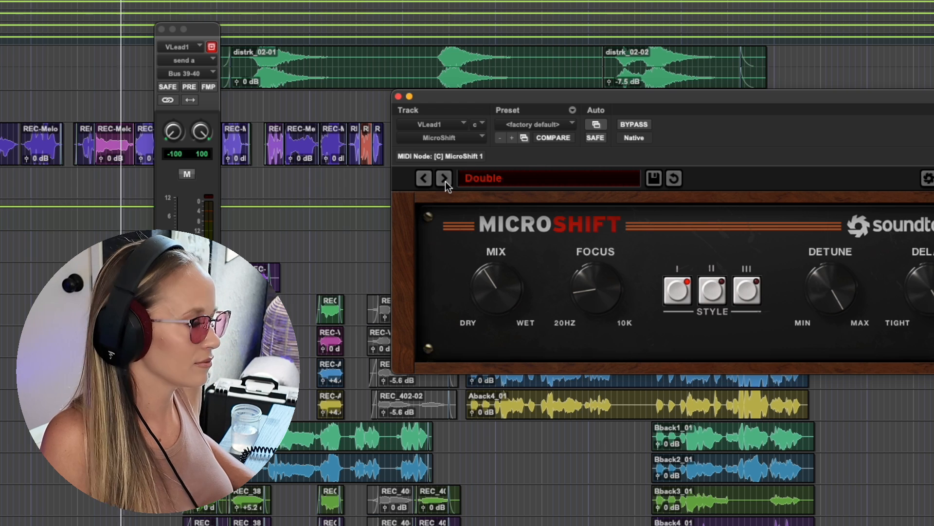
click(445, 179)
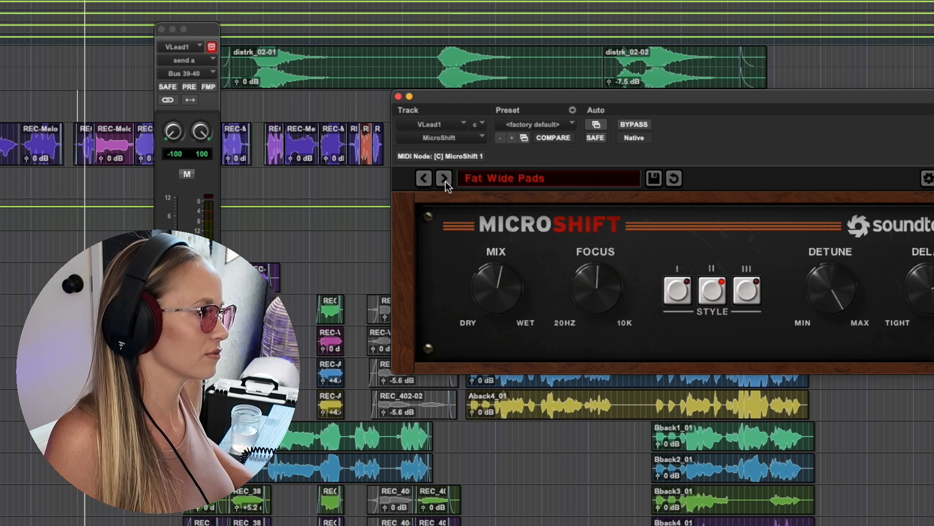
click(445, 179)
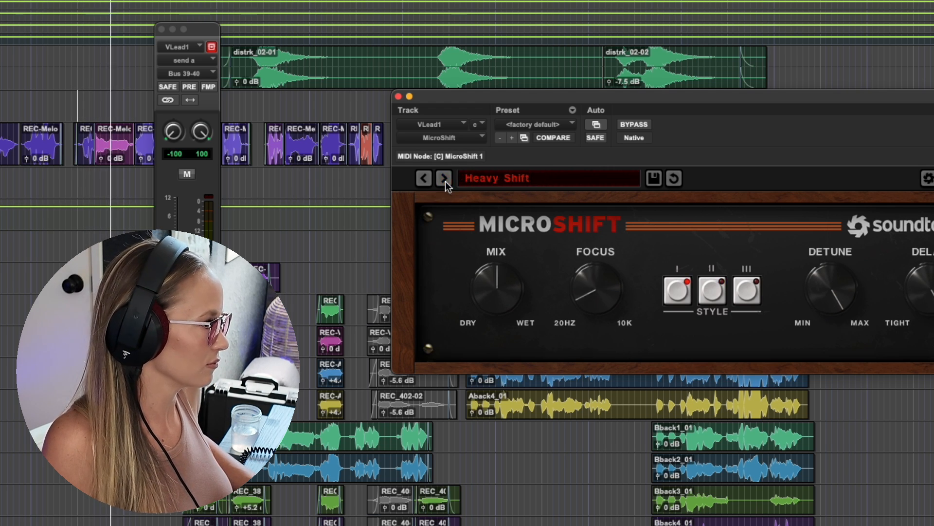
click(445, 179)
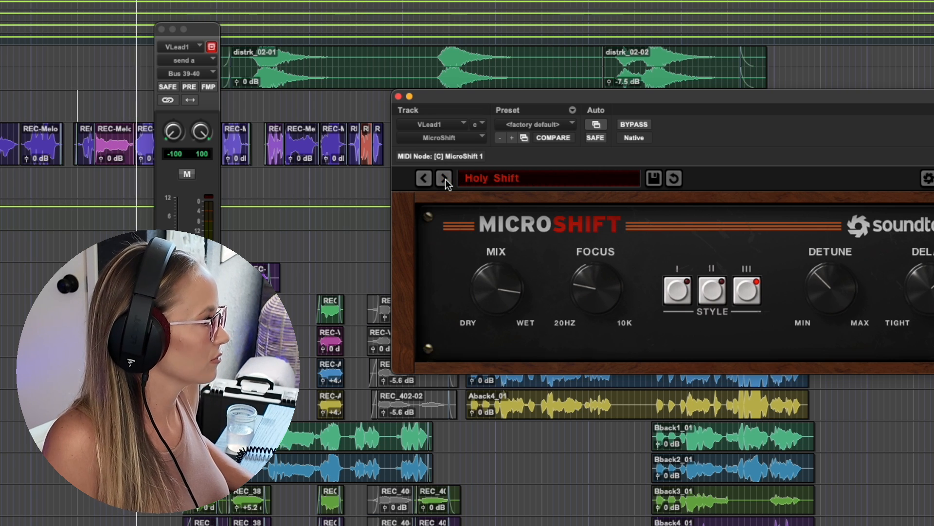
click(445, 179)
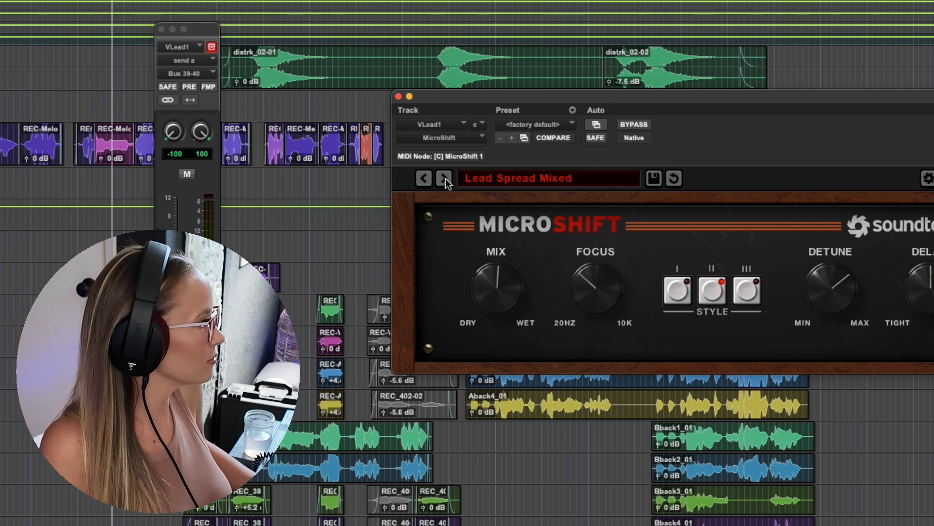
click(445, 179)
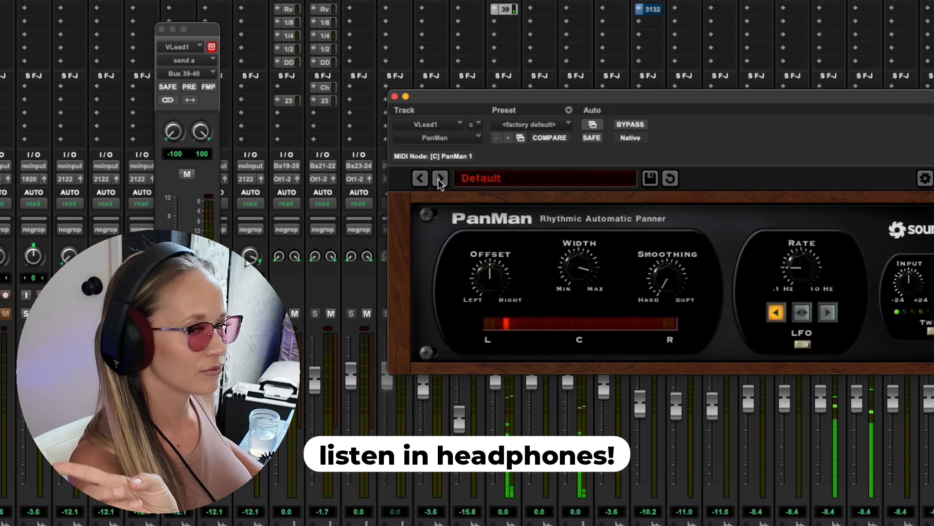
- Audition PanMan's presets on VLead1 from 2 BarWideSlow MIDI through Minor Movement, and reposition its window to show the whole plug-in
click(439, 179)
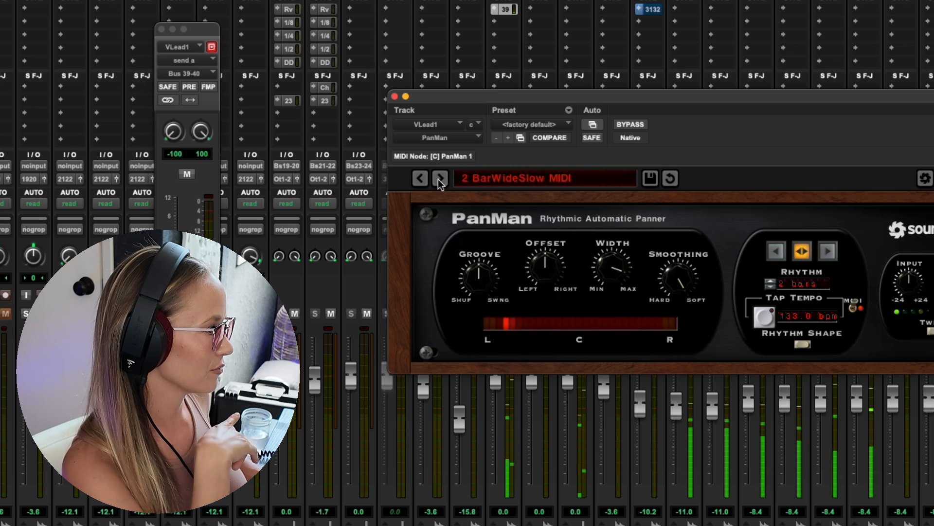
click(439, 179)
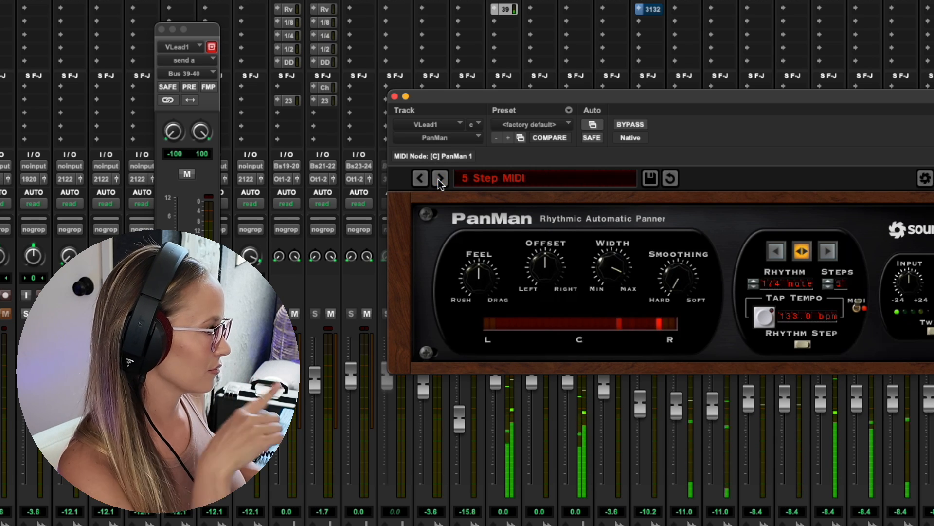
click(439, 179)
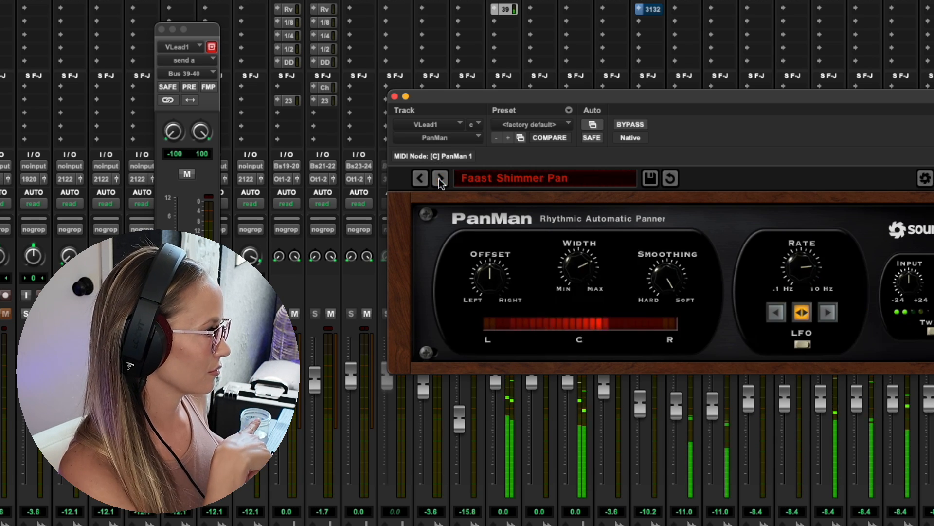
click(439, 178)
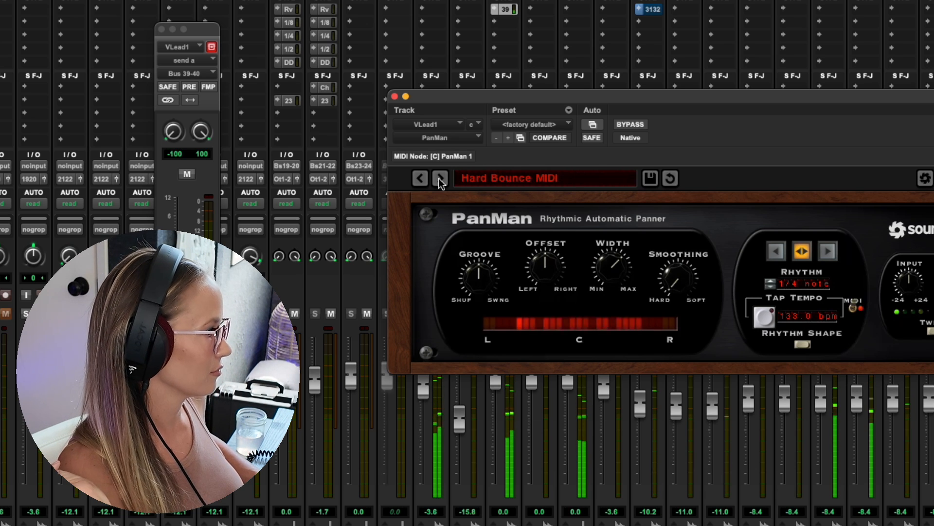
click(440, 179)
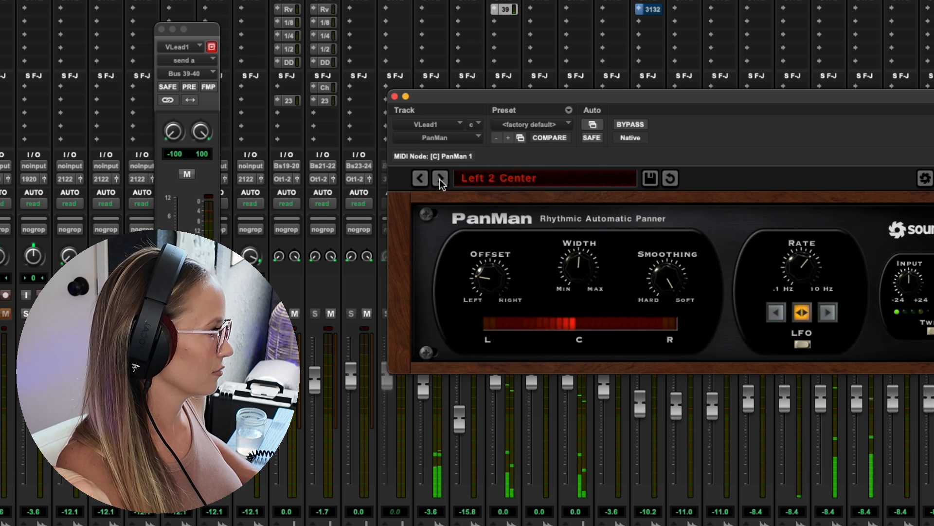
click(440, 179)
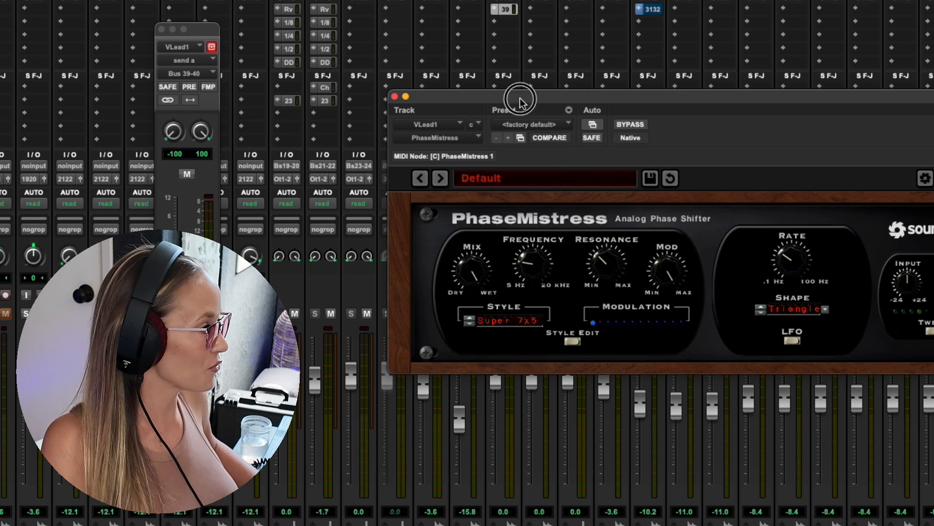
drag(520, 99, 404, 53)
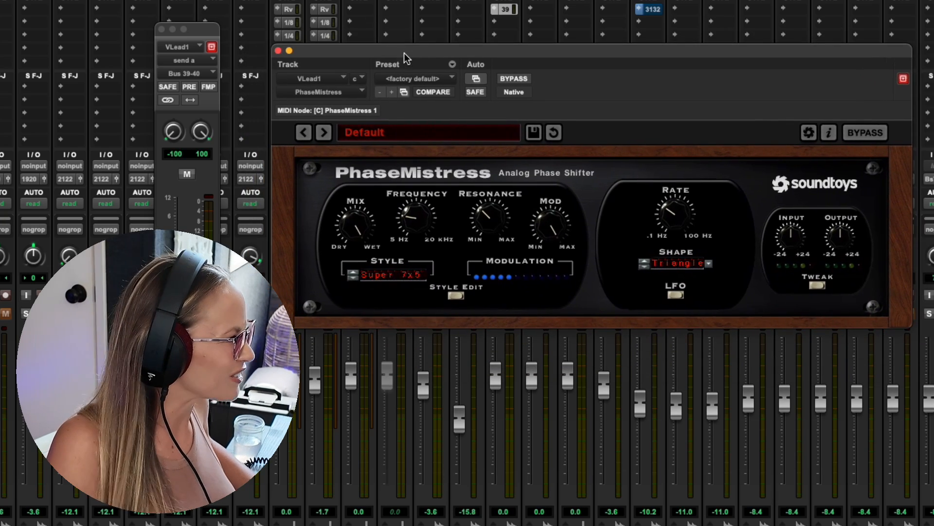
- Audition PhaseMistress's presets on VLead1 from 11 Stereo through 3 by 17 SloBoy and on to the following one
click(323, 132)
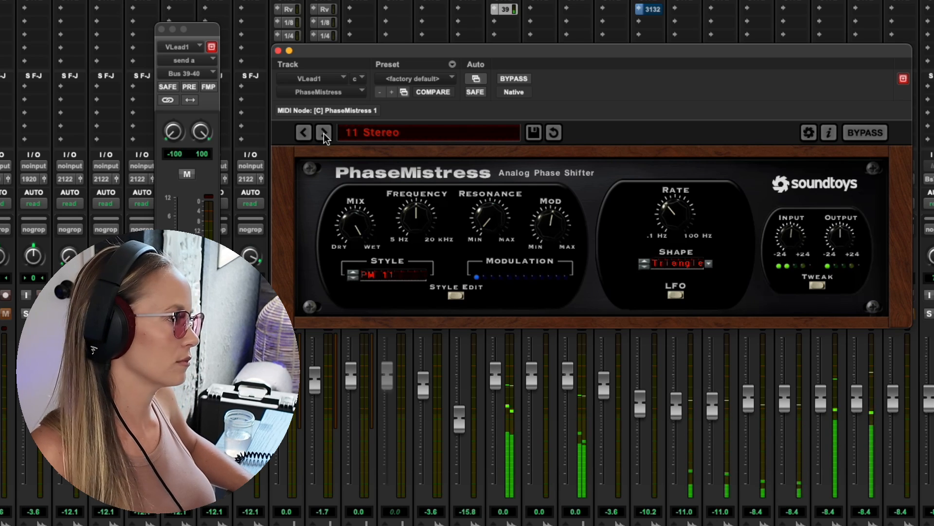
click(323, 133)
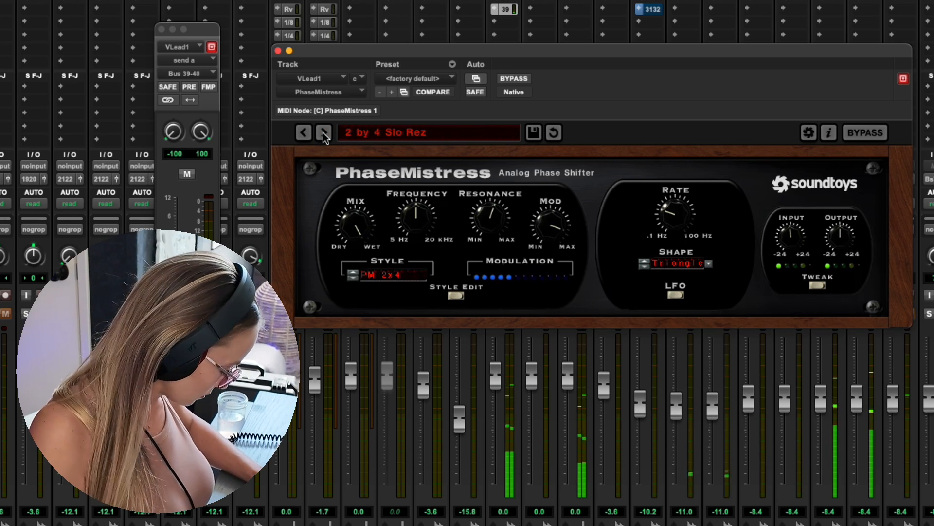
click(323, 132)
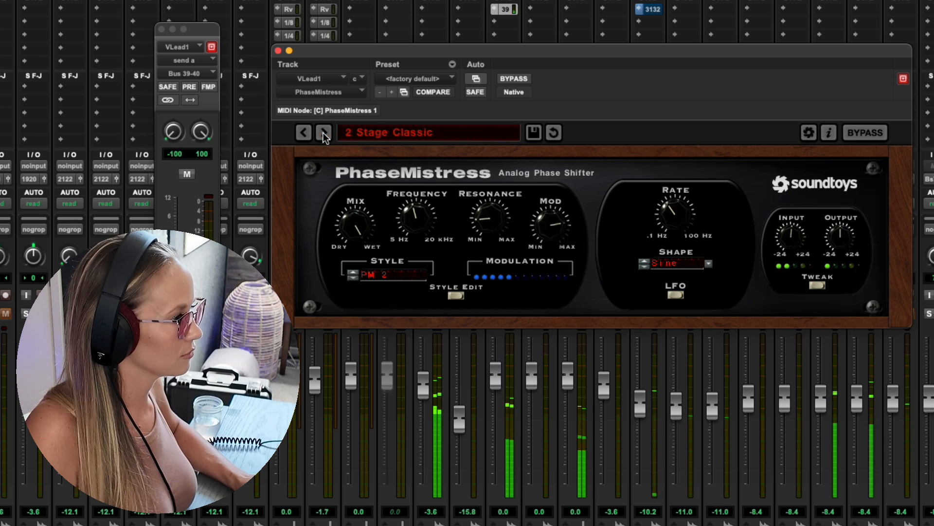
click(322, 132)
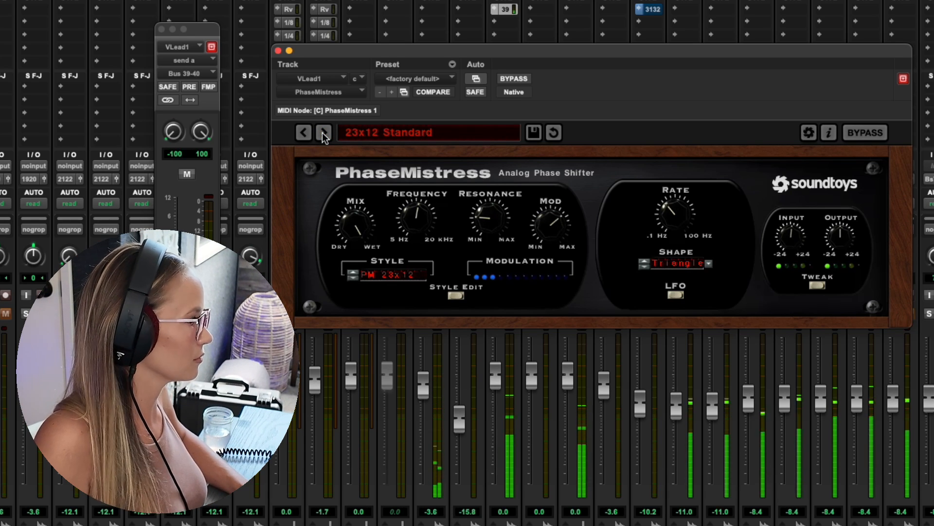
click(323, 132)
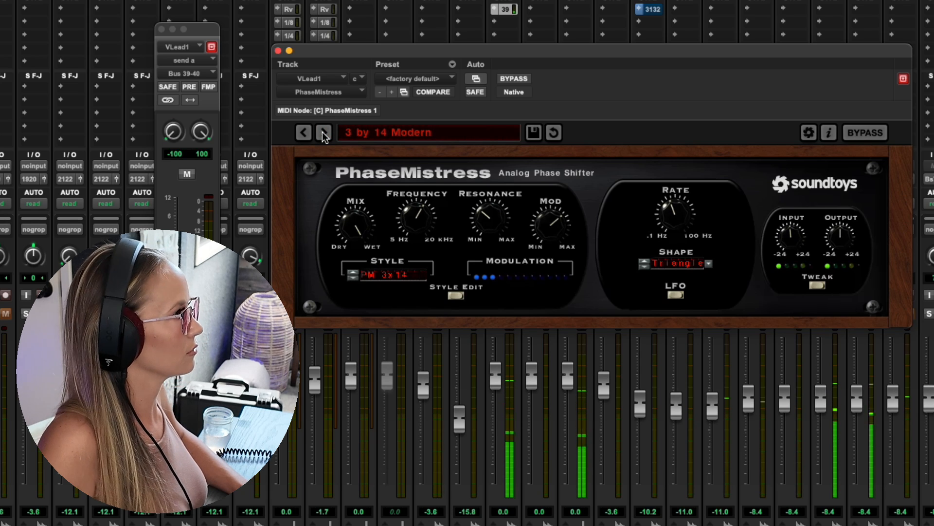
click(322, 132)
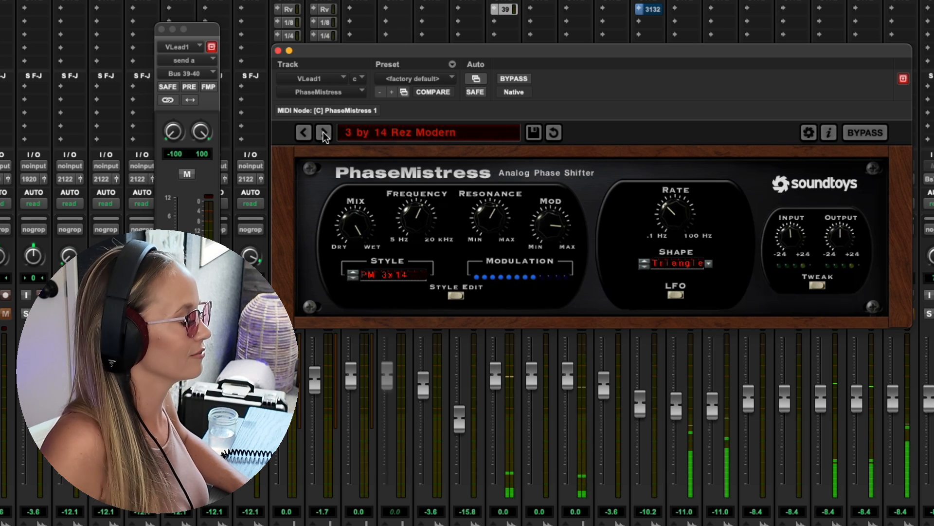
click(323, 132)
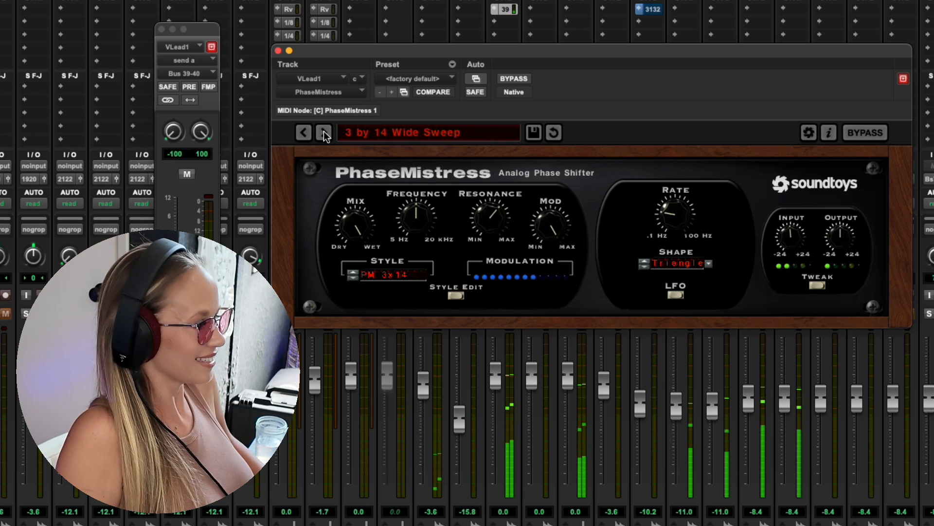
click(323, 132)
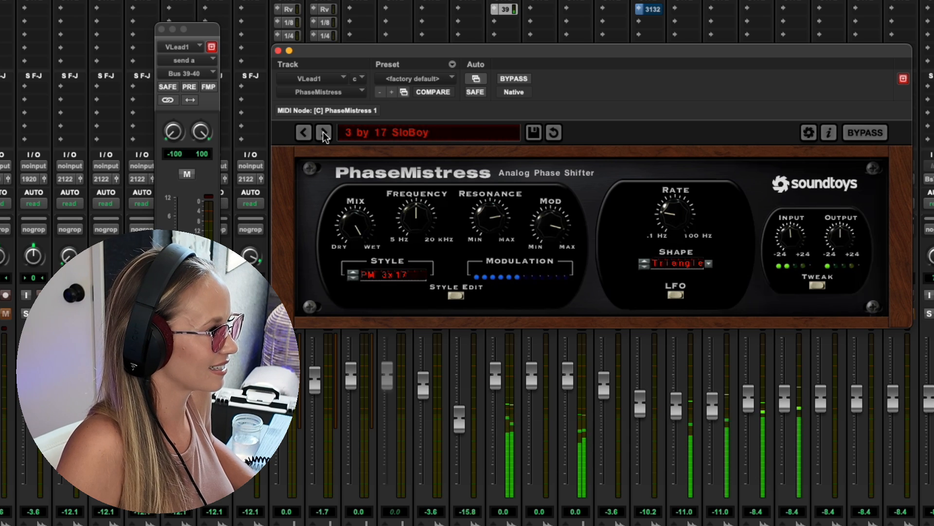
click(323, 133)
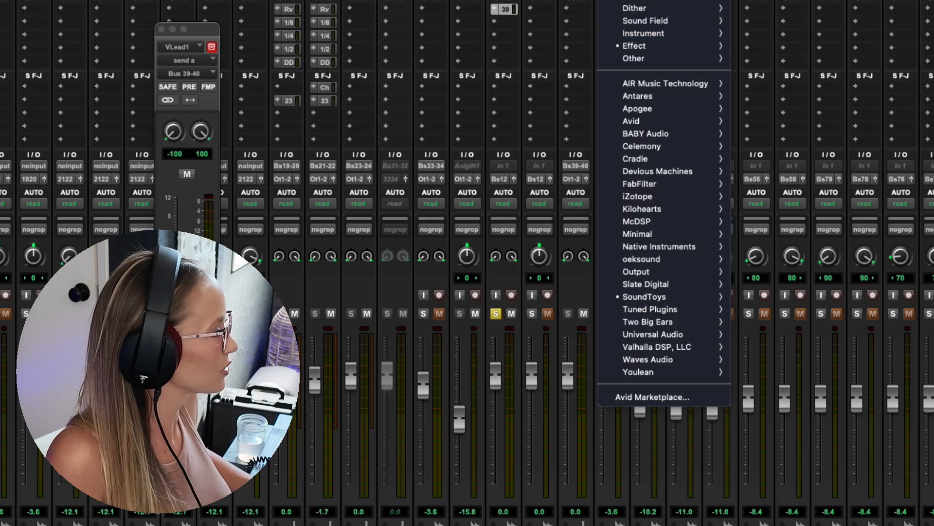
- Insert PrimalTap from the SoundToys plug-ins on VLead1 and advance from its Default preset to the next one
mouse_move(714, 296)
click(823, 502)
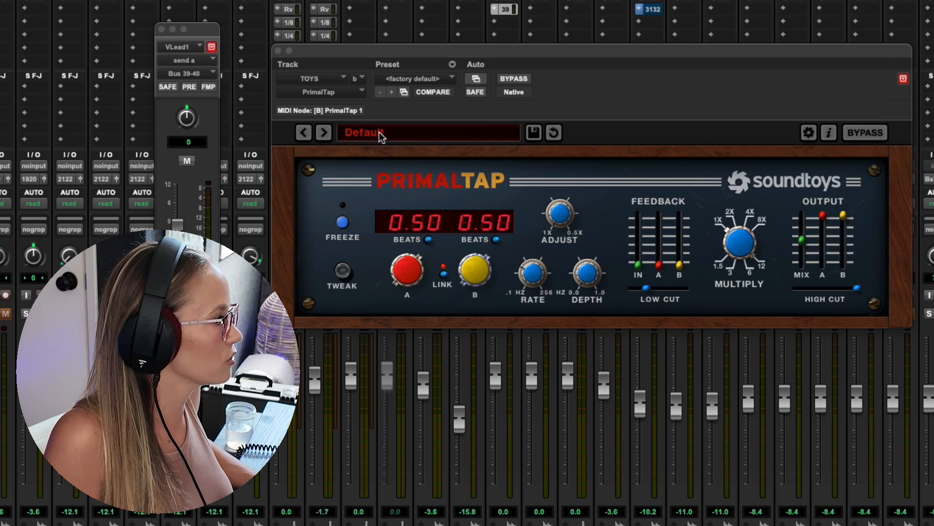
click(328, 136)
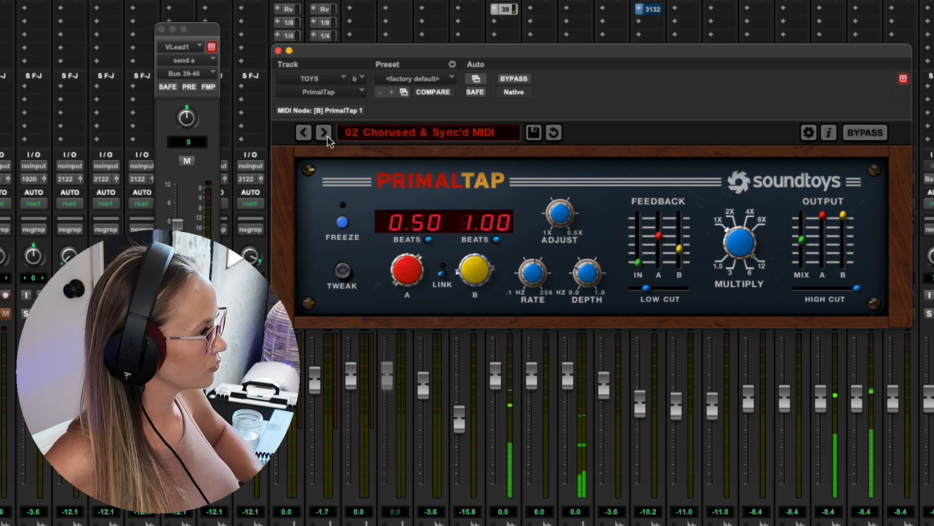
- Audition PrimalTap's presets on TOYS, including 04 Nice Long Delay, 05 Linked & Sync'd Hit FREEZE, Bounce Slap Shimmer and Retro Reverb
click(324, 133)
click(324, 133)
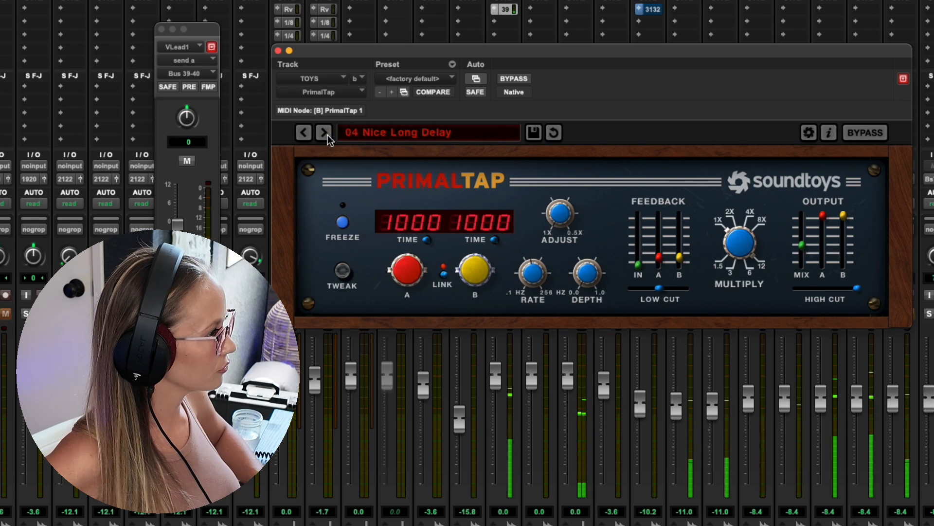
click(324, 133)
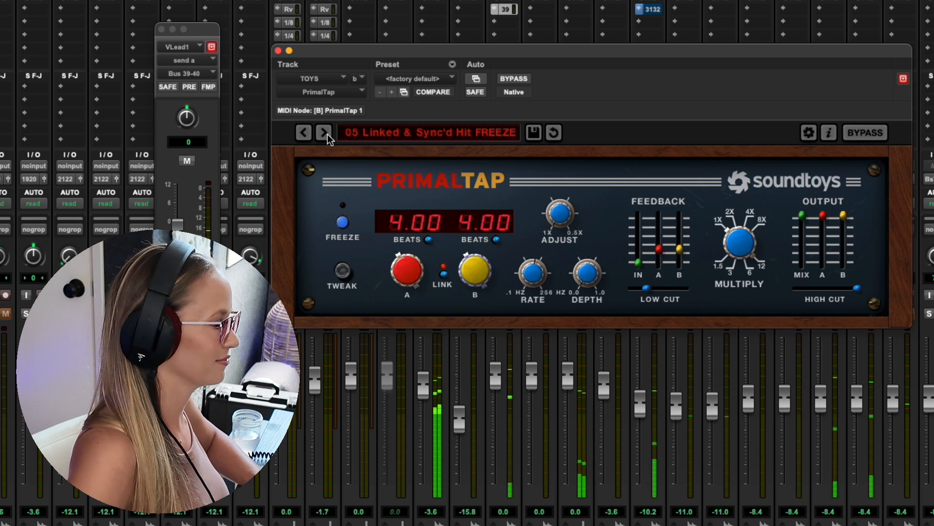
click(319, 133)
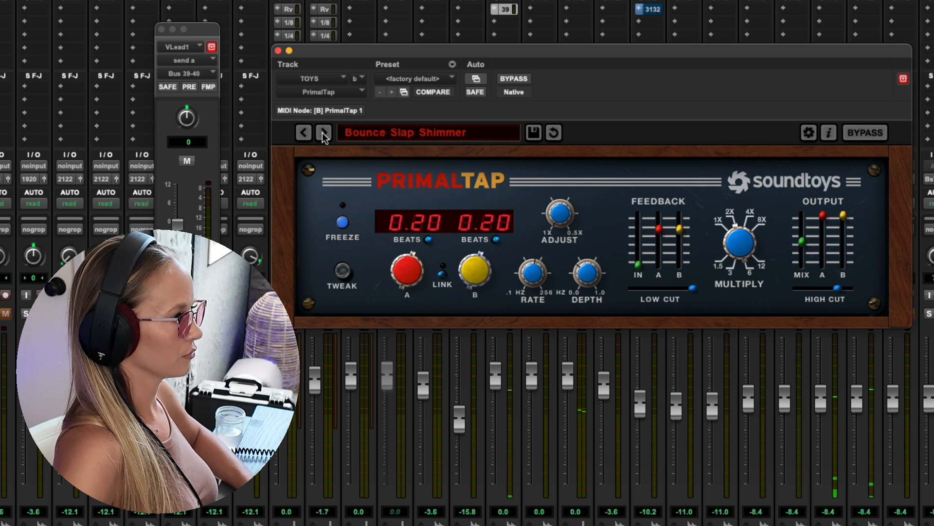
click(323, 133)
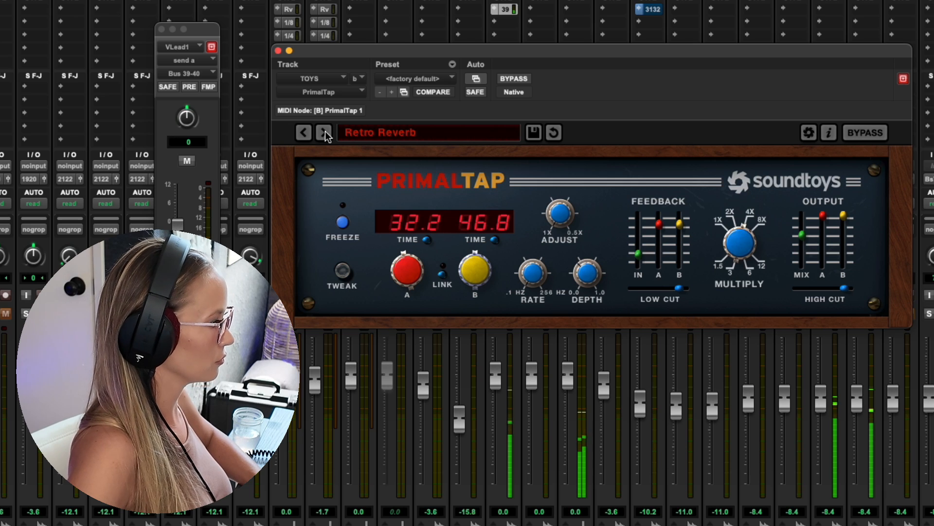
click(324, 132)
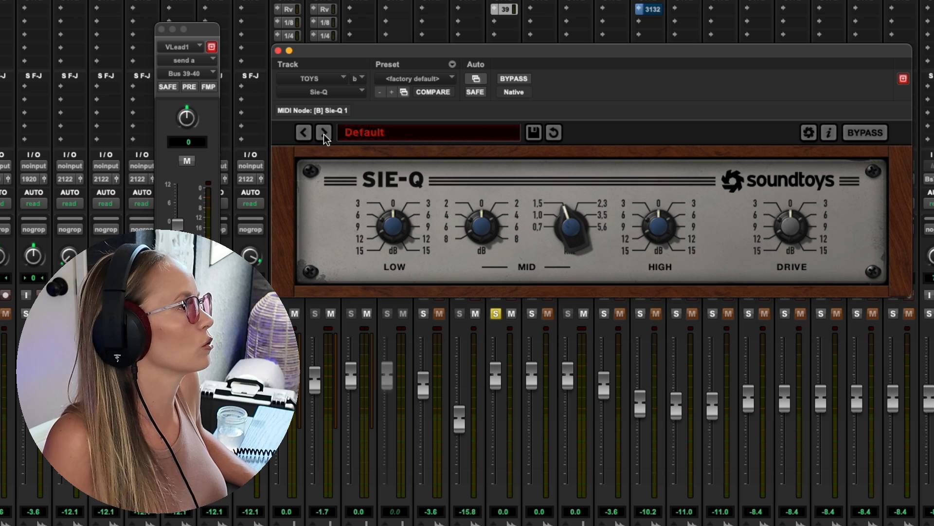
- Audition Sie-Q's presets on VLead1, including Bus Magic, More, Scooped, Smile Curve, Telephone, Thickener and Vocal Hard Mid Push, and on to the following one
click(323, 133)
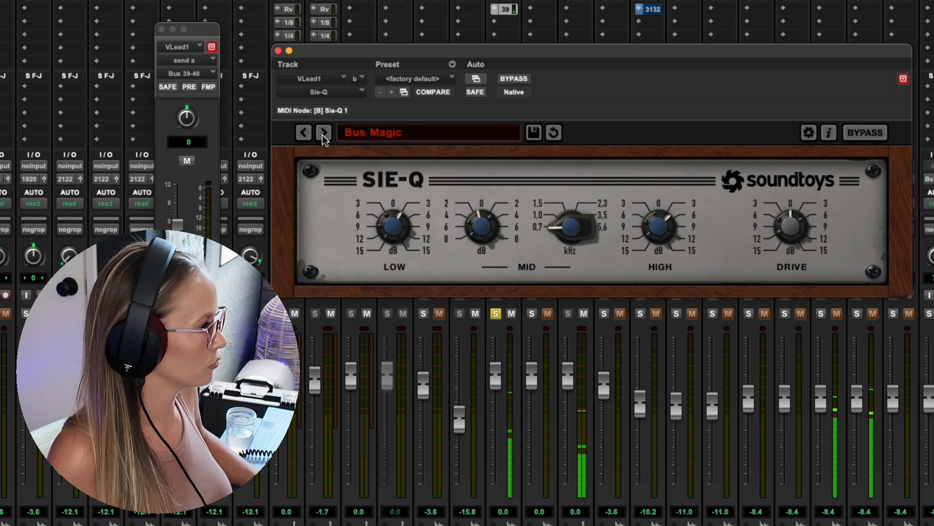
click(322, 135)
click(323, 136)
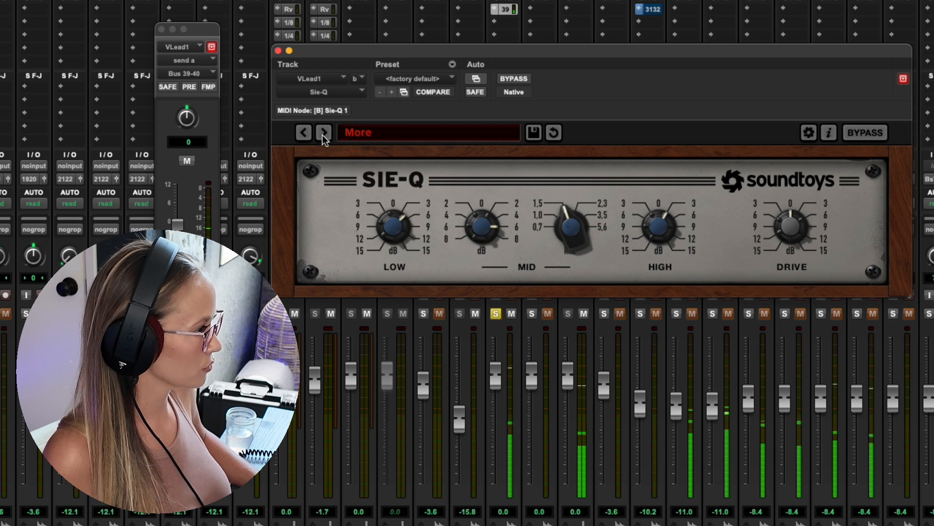
click(323, 135)
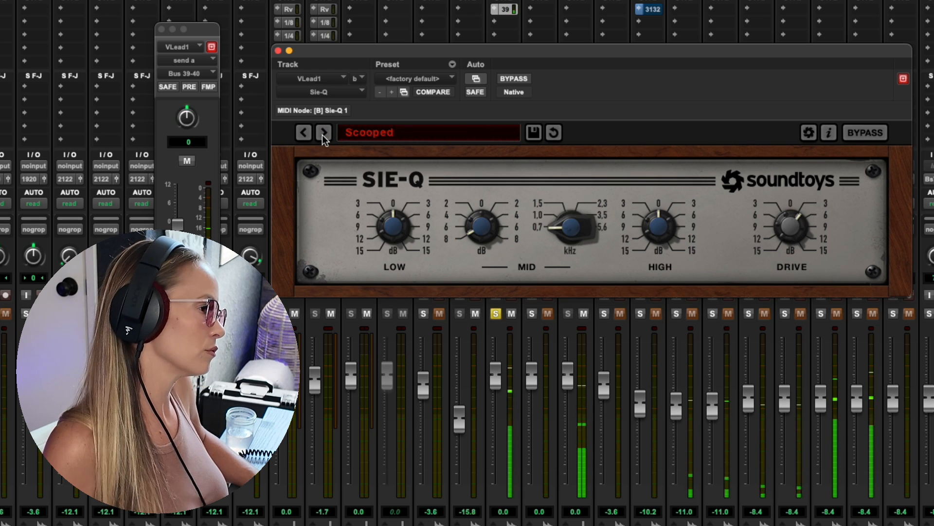
click(322, 136)
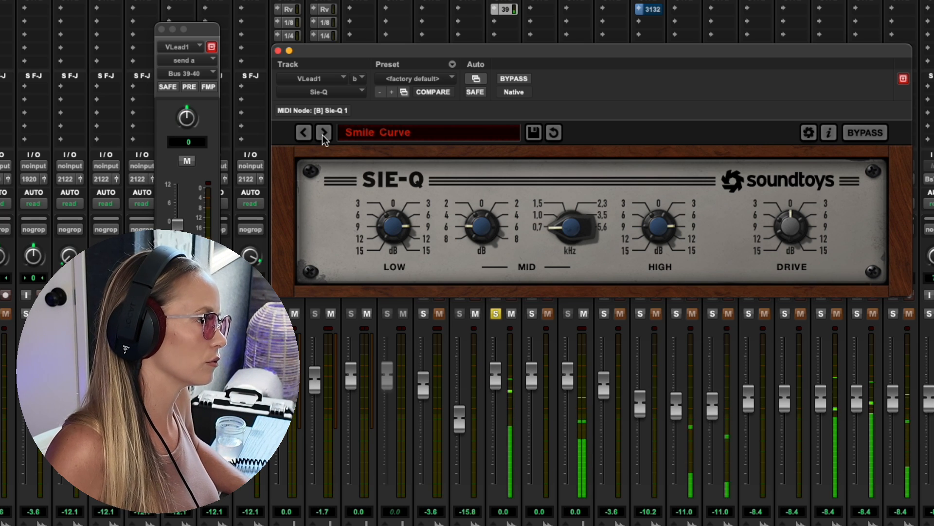
click(322, 136)
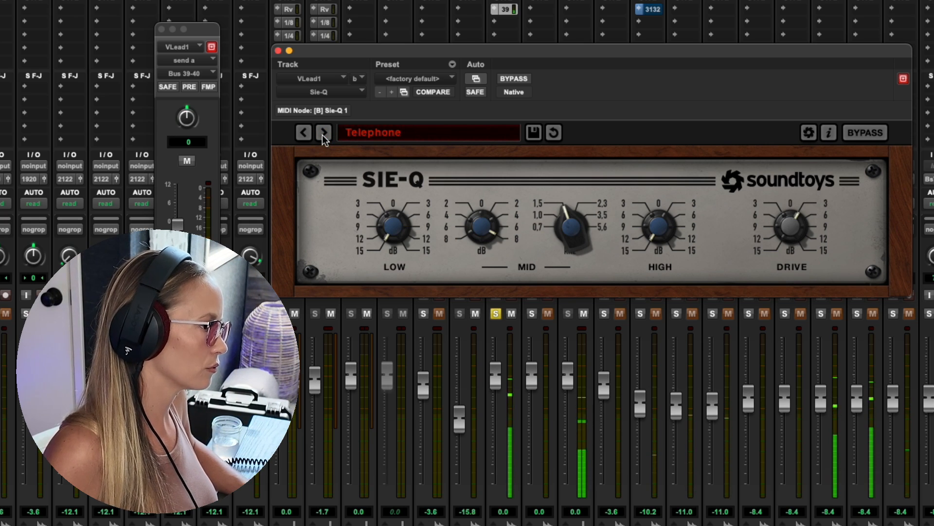
click(322, 134)
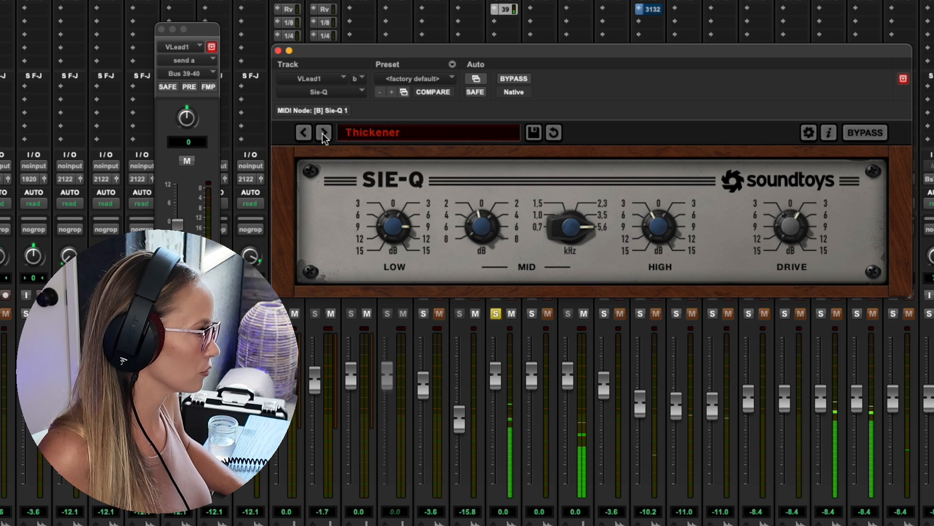
click(322, 133)
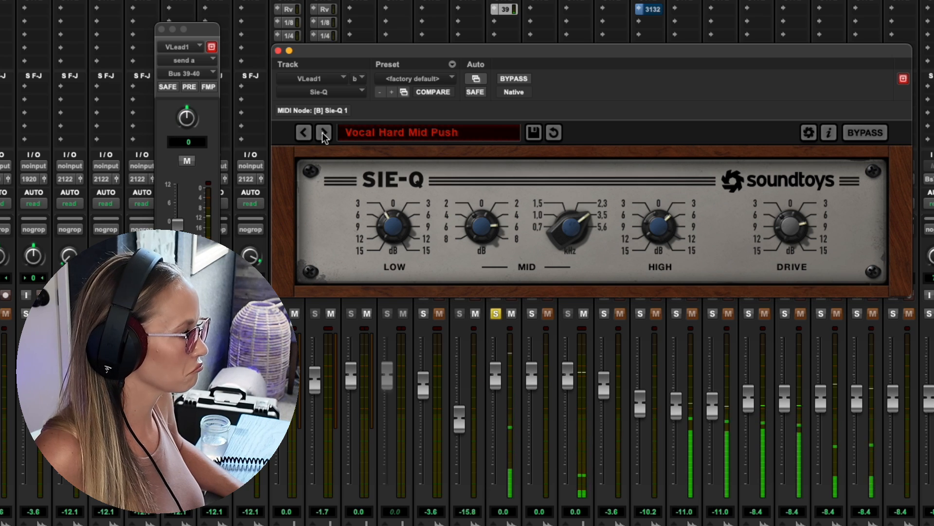
click(323, 132)
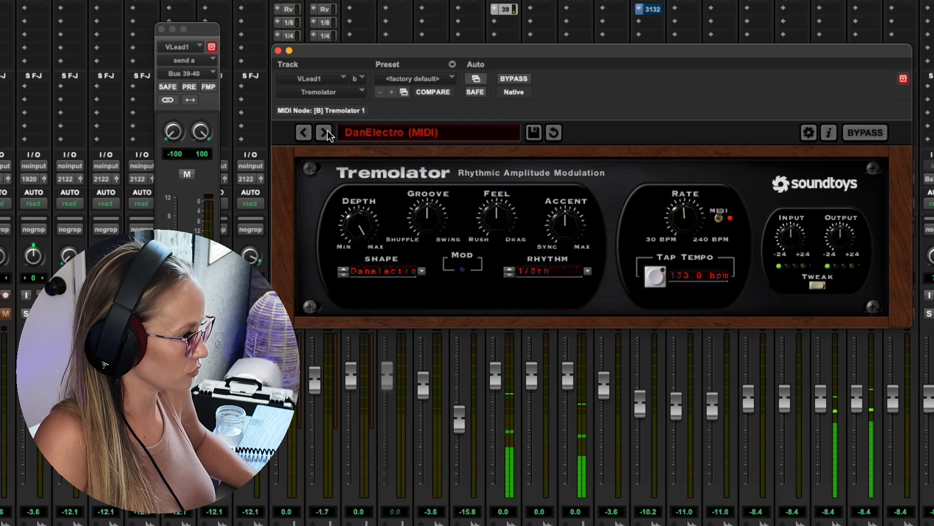
- Audition Tremolator's presets on VLead1 from DanElectro through the Demeter Pedal, Fender Vibrolux and Premier variants to SilverTone
click(328, 131)
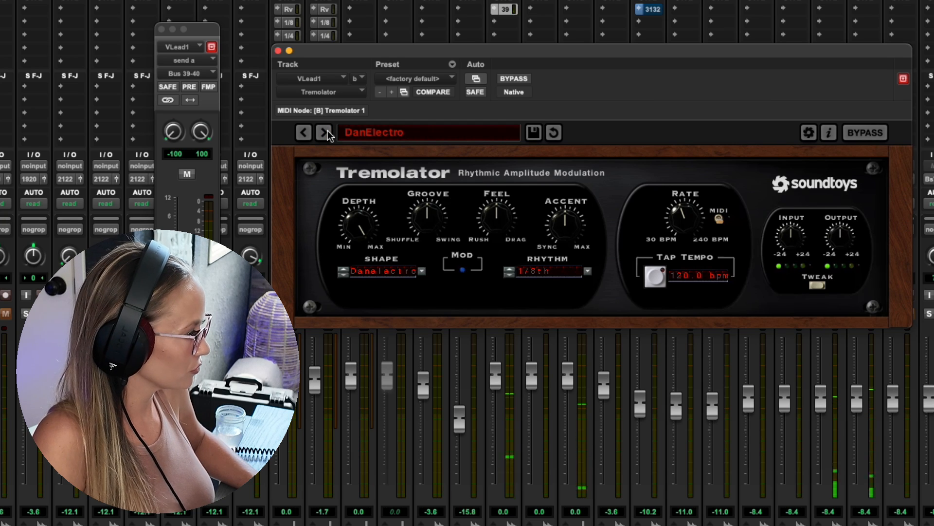
click(328, 131)
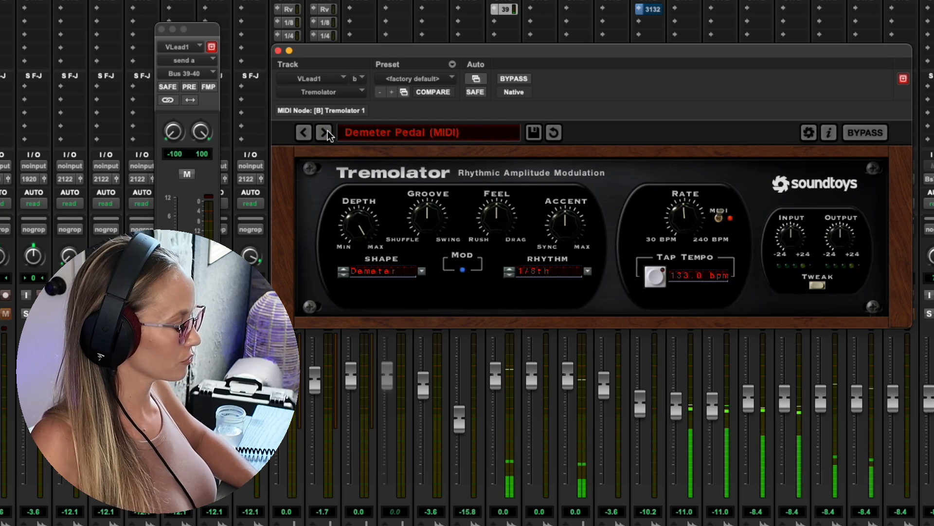
click(328, 133)
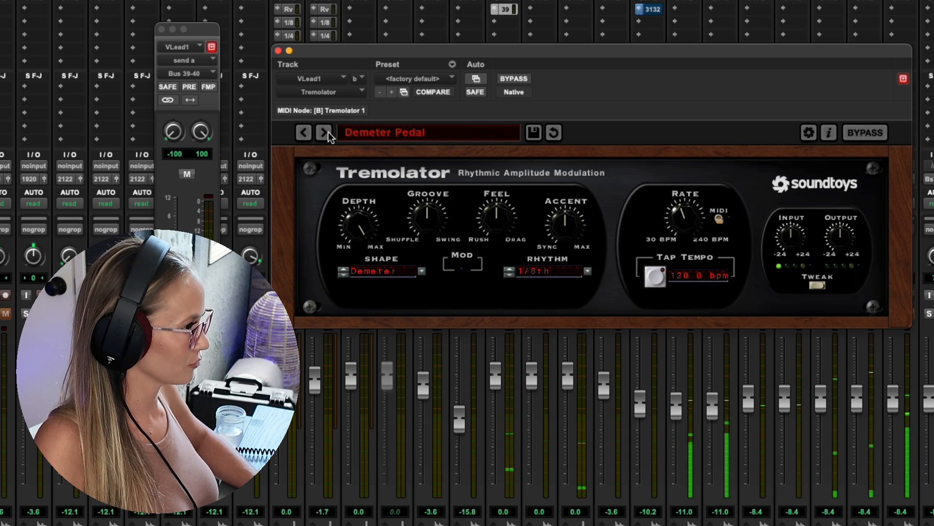
click(328, 132)
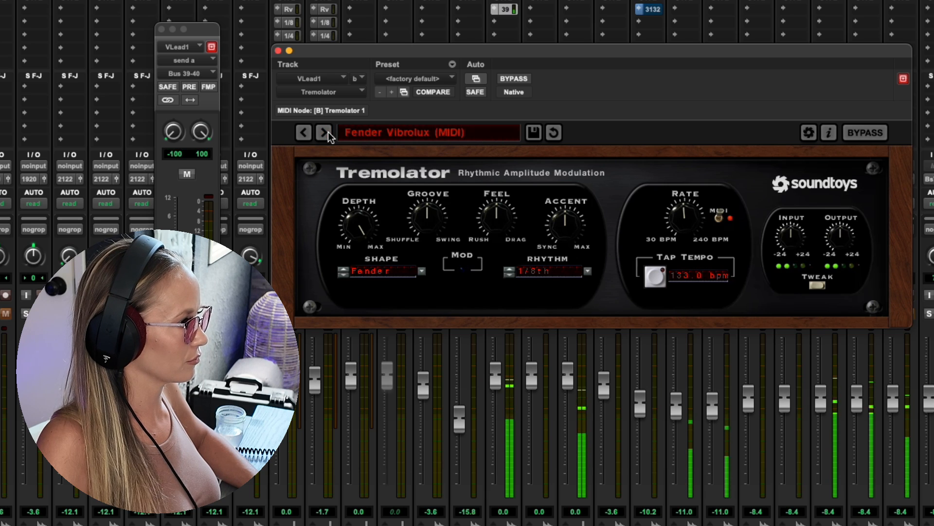
click(324, 132)
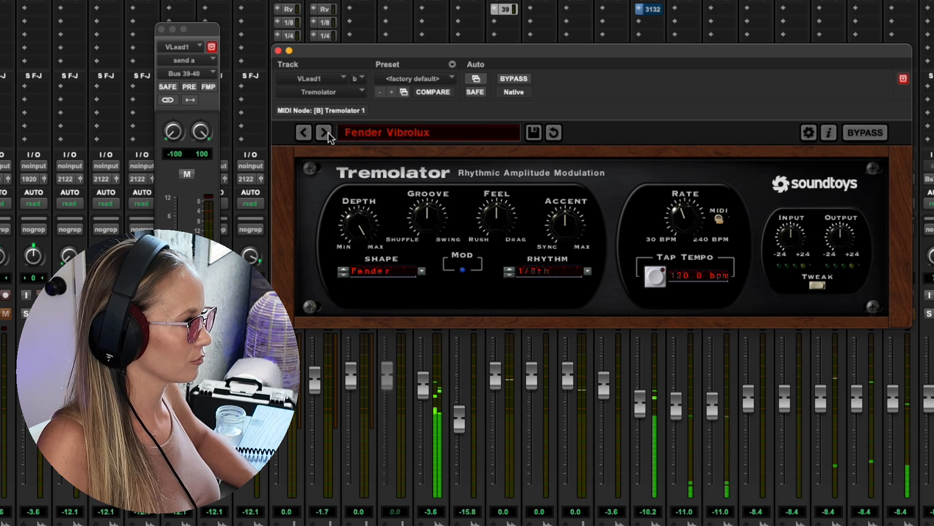
click(323, 132)
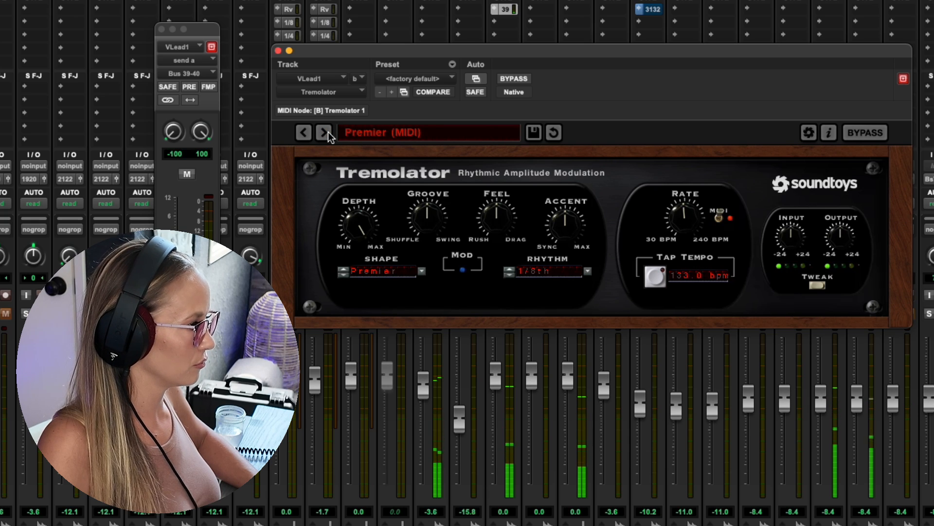
click(328, 132)
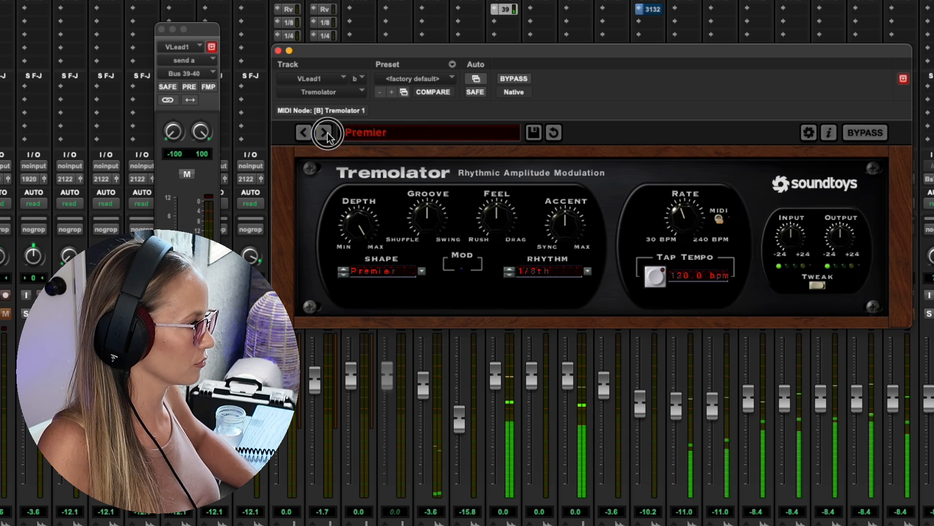
click(324, 132)
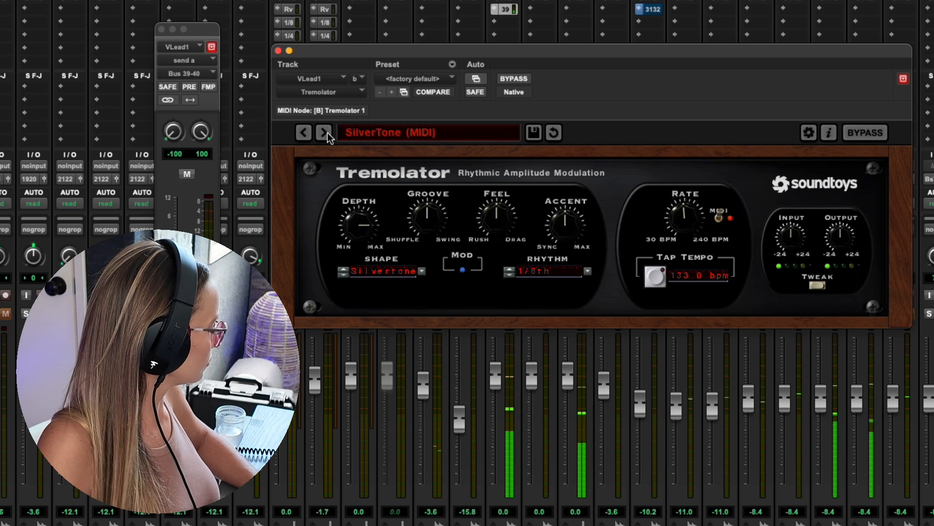
click(328, 132)
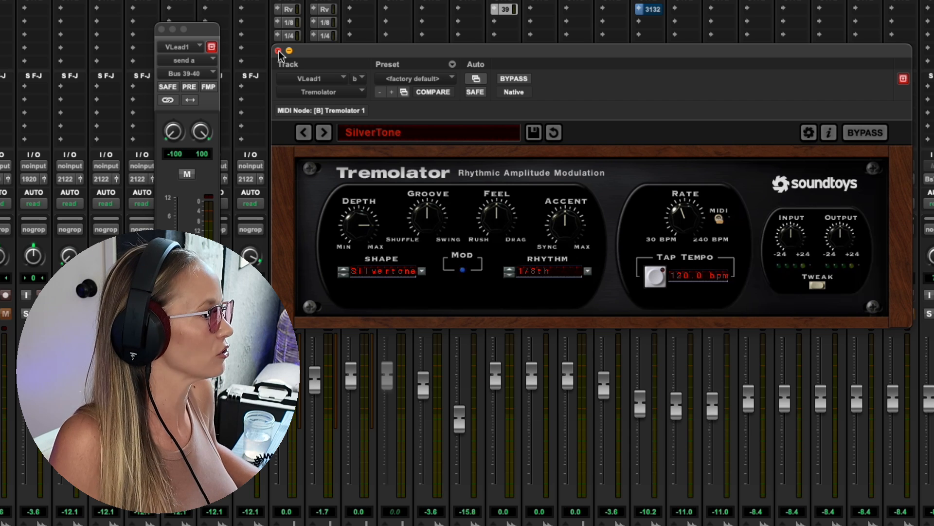
- Replace Tremolator on VLead1 with EffectRack from the SoundToys plug-ins and reposition its window to show the toolbox
click(494, 1)
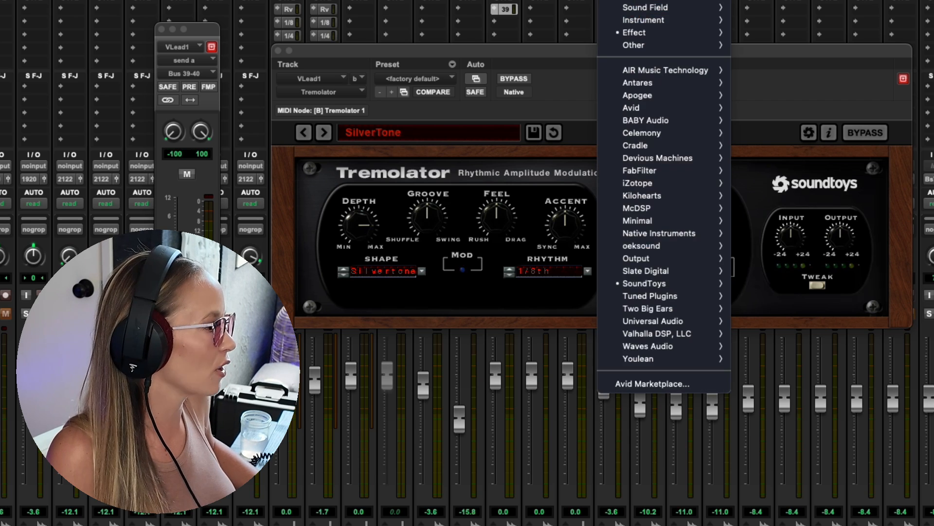
click(826, 312)
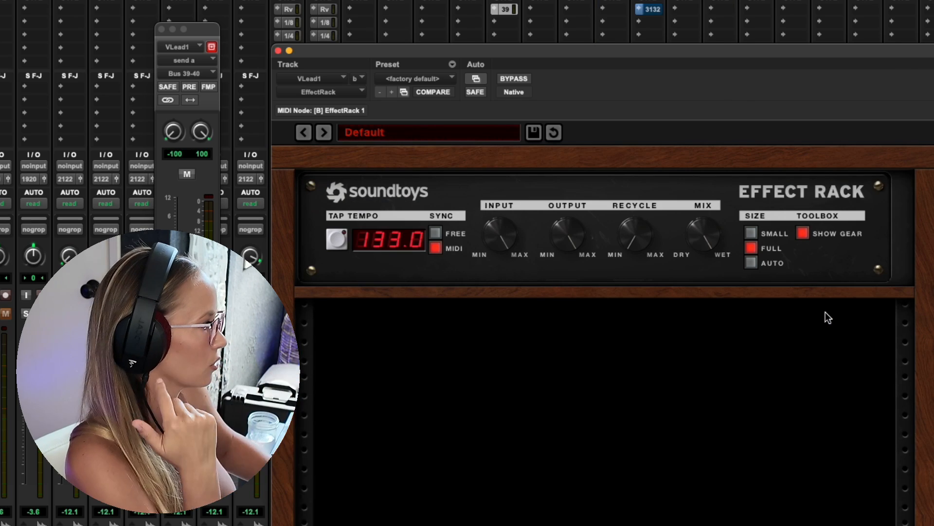
drag(779, 52, 505, 0)
- Add Devil-Loc and FilterFreak from the toolbox to the empty rack, placing FilterFreak below Devil-Loc
scroll(763, 263, down, 8)
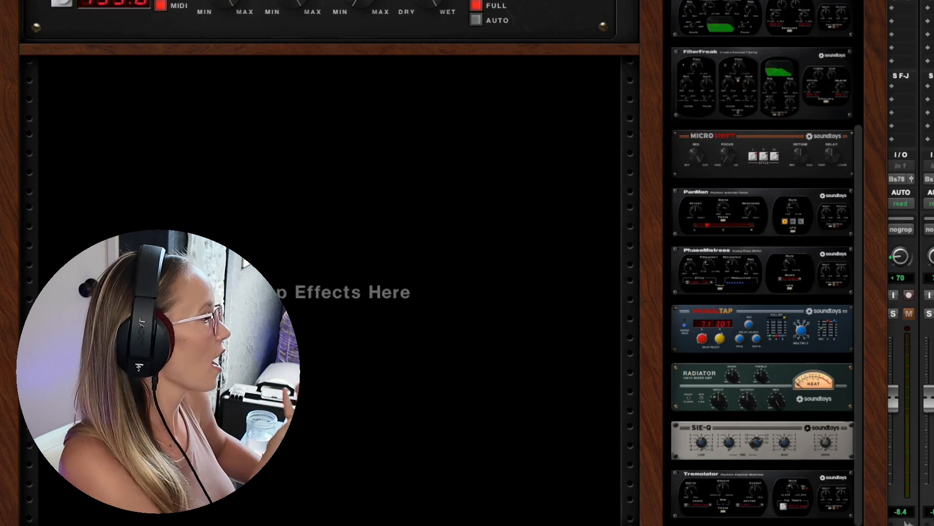
scroll(763, 263, up, 5)
drag(763, 110, 332, 99)
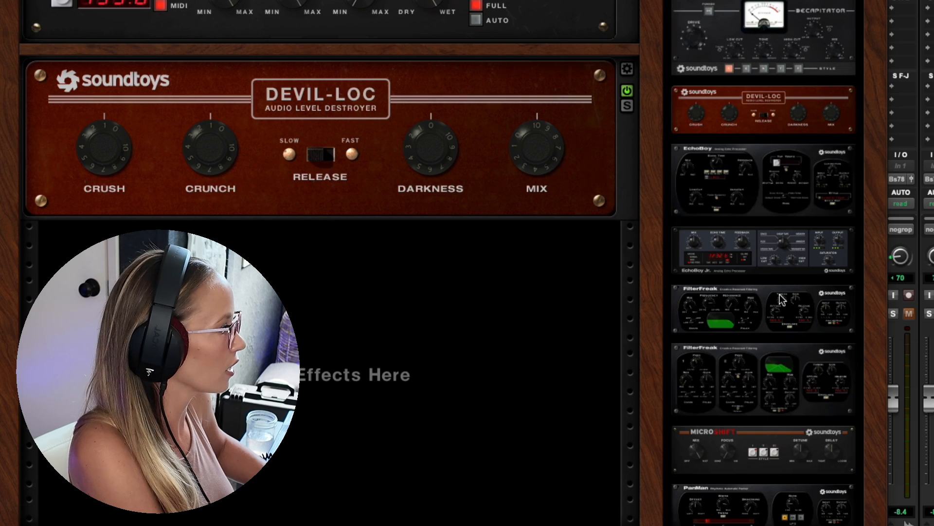
drag(763, 357, 311, 278)
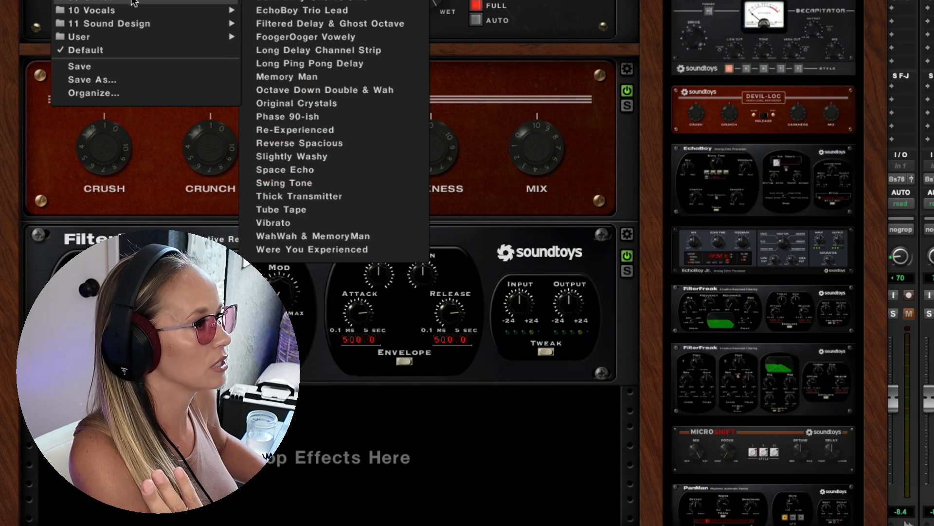
- Load presets from the Effect Rack preset library and examine the chained effects in the rack
mouse_move(131, 15)
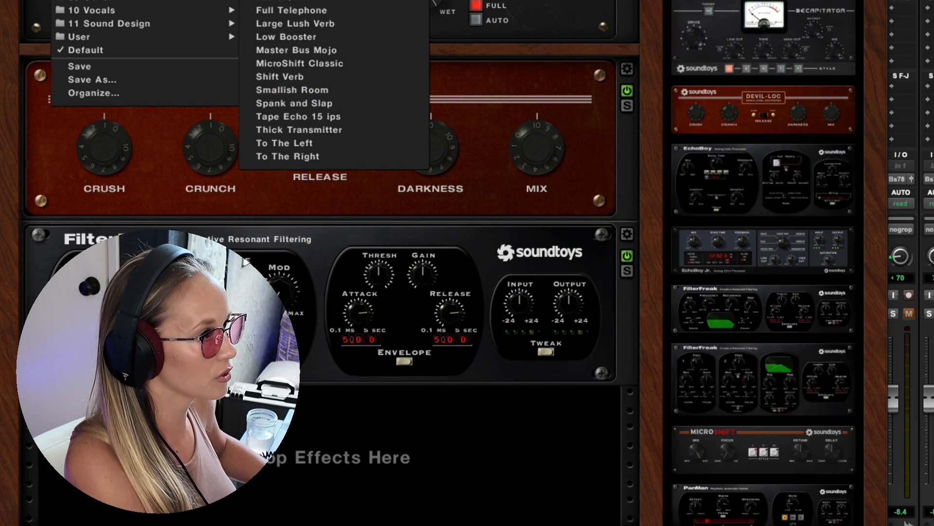
click(291, 9)
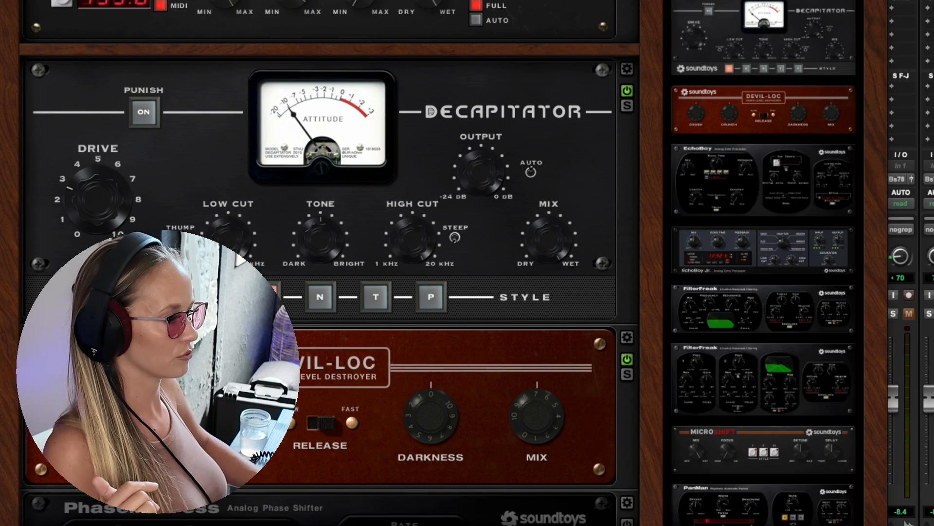
scroll(363, 218, down, 15)
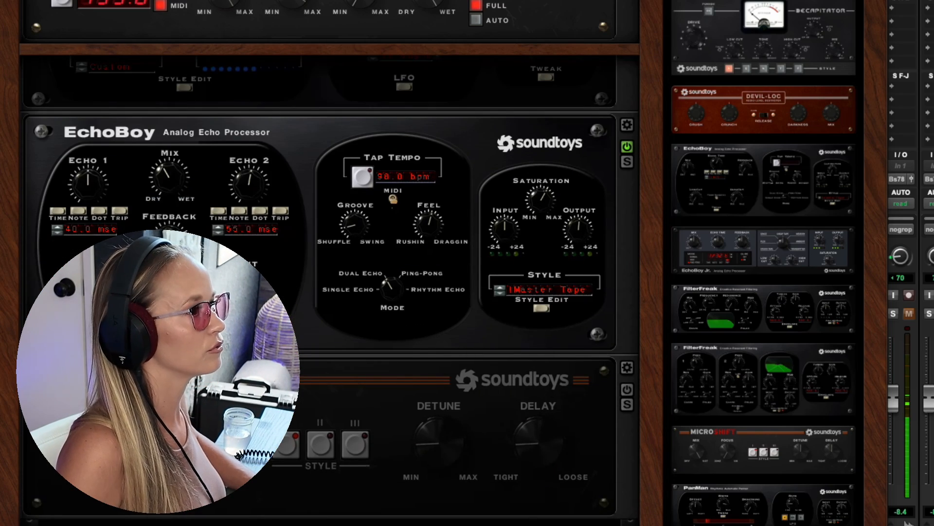
scroll(330, 228, down, 4)
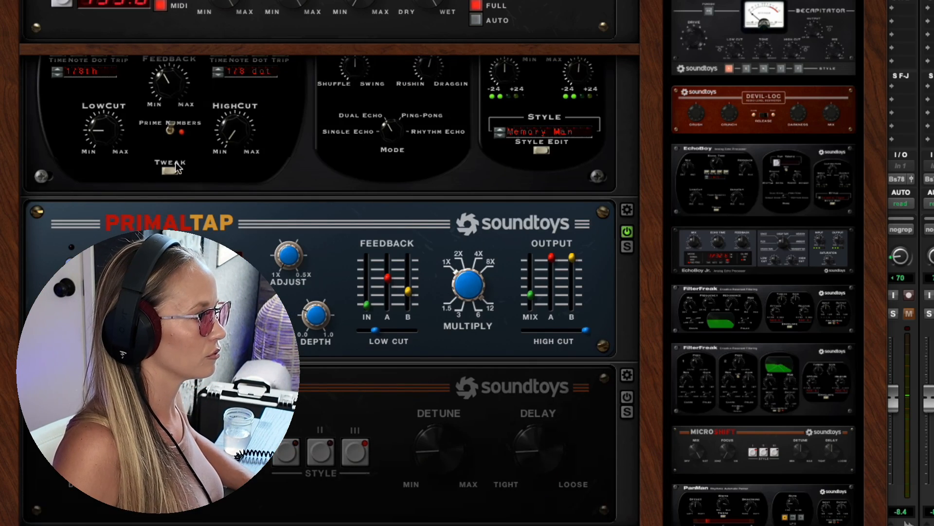
scroll(178, 168, up, 2)
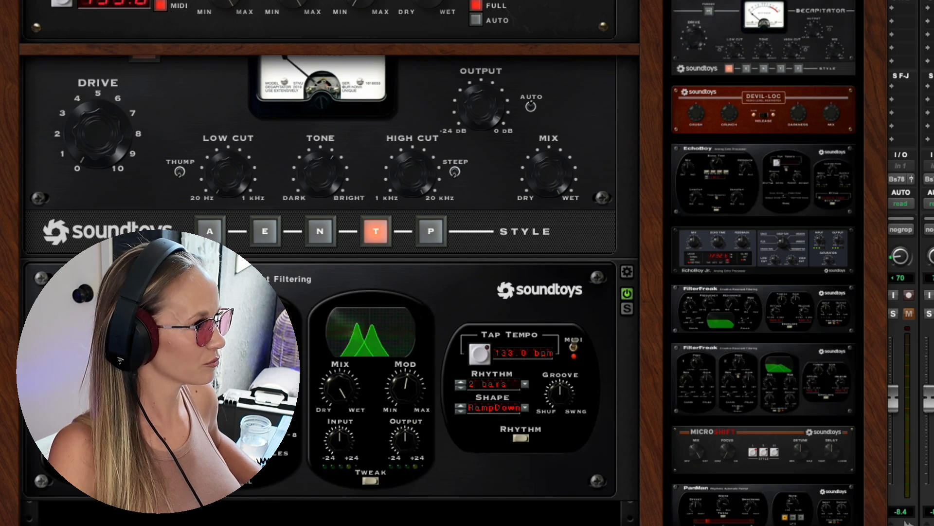
- Audition further Effect Rack presets from other preset categories on VLead1, inspecting the full device chain of each
click(146, 1)
mouse_move(146, 1)
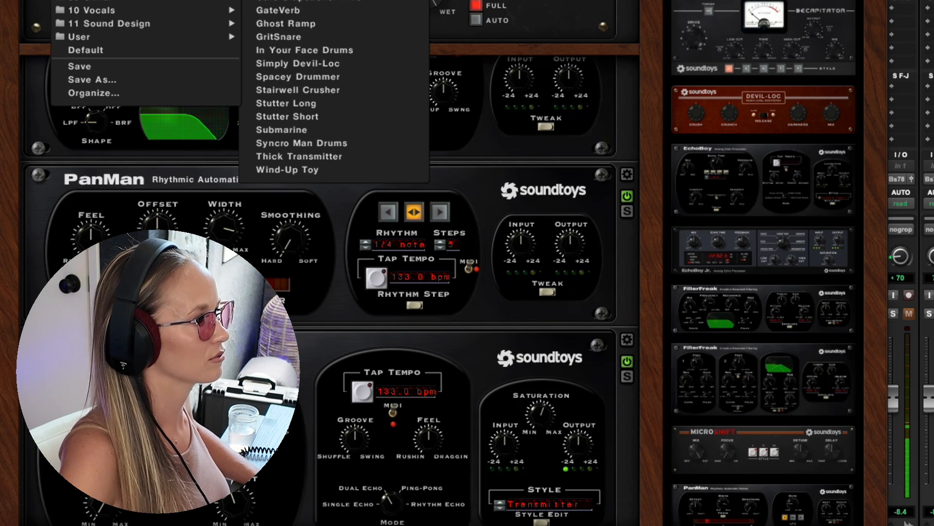
mouse_move(101, 30)
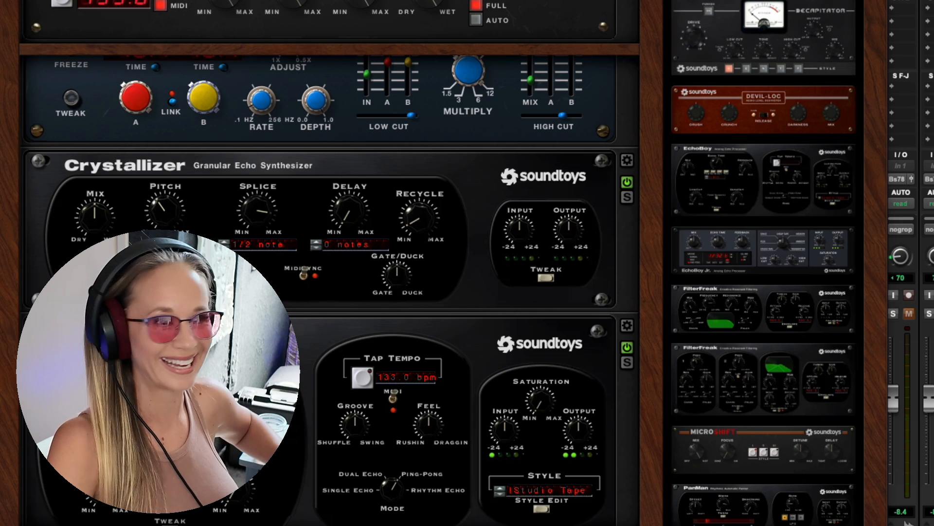
scroll(329, 290, down, 3)
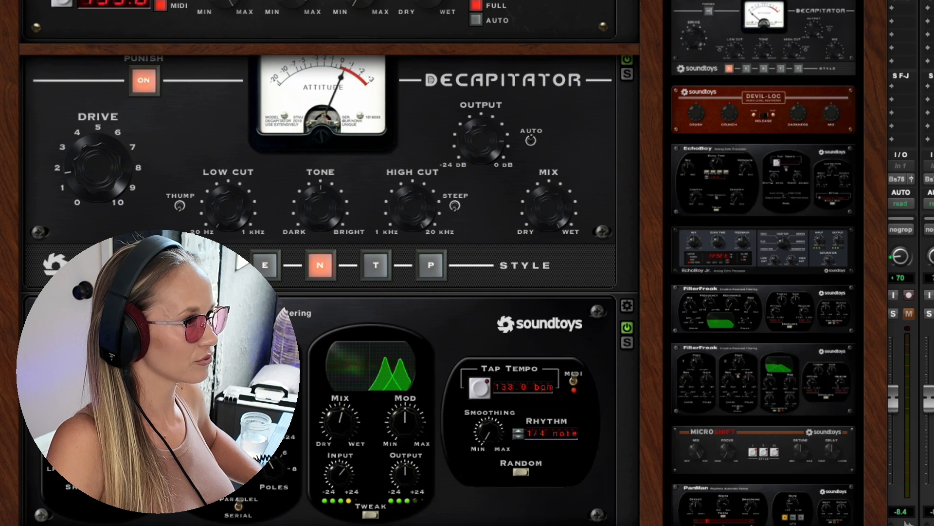
scroll(329, 209, down, 3)
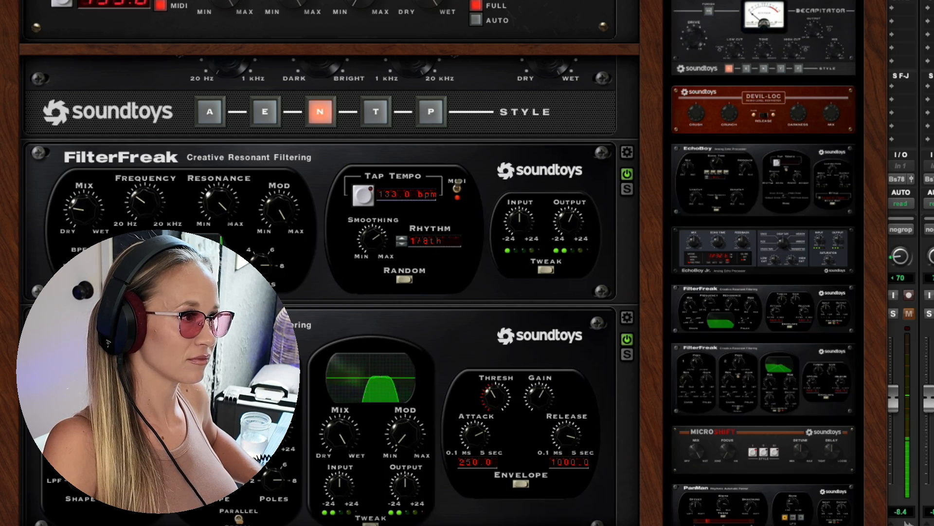
scroll(329, 290, down, 10)
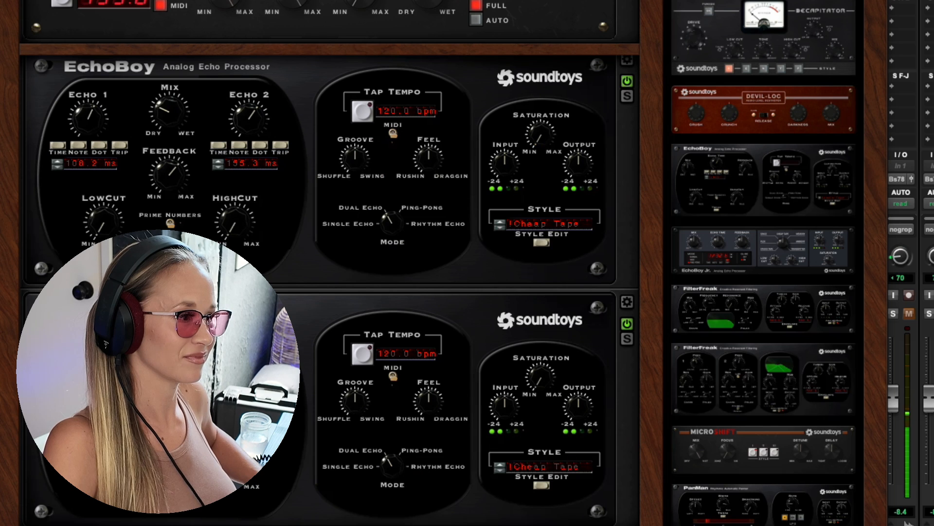